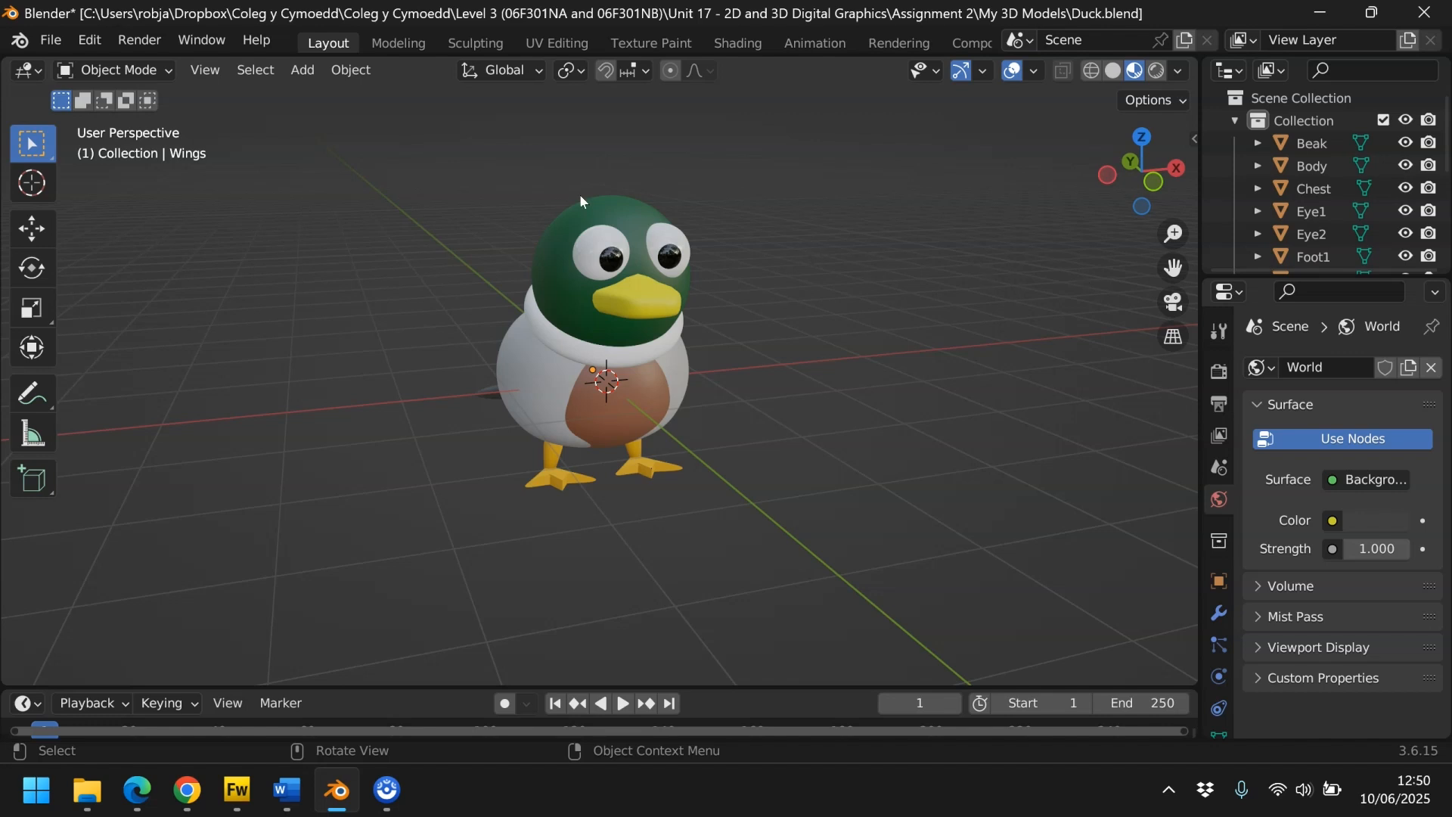
- Join all of the duck's parts into a single object and rename it Duck
drag(372, 170, 832, 546)
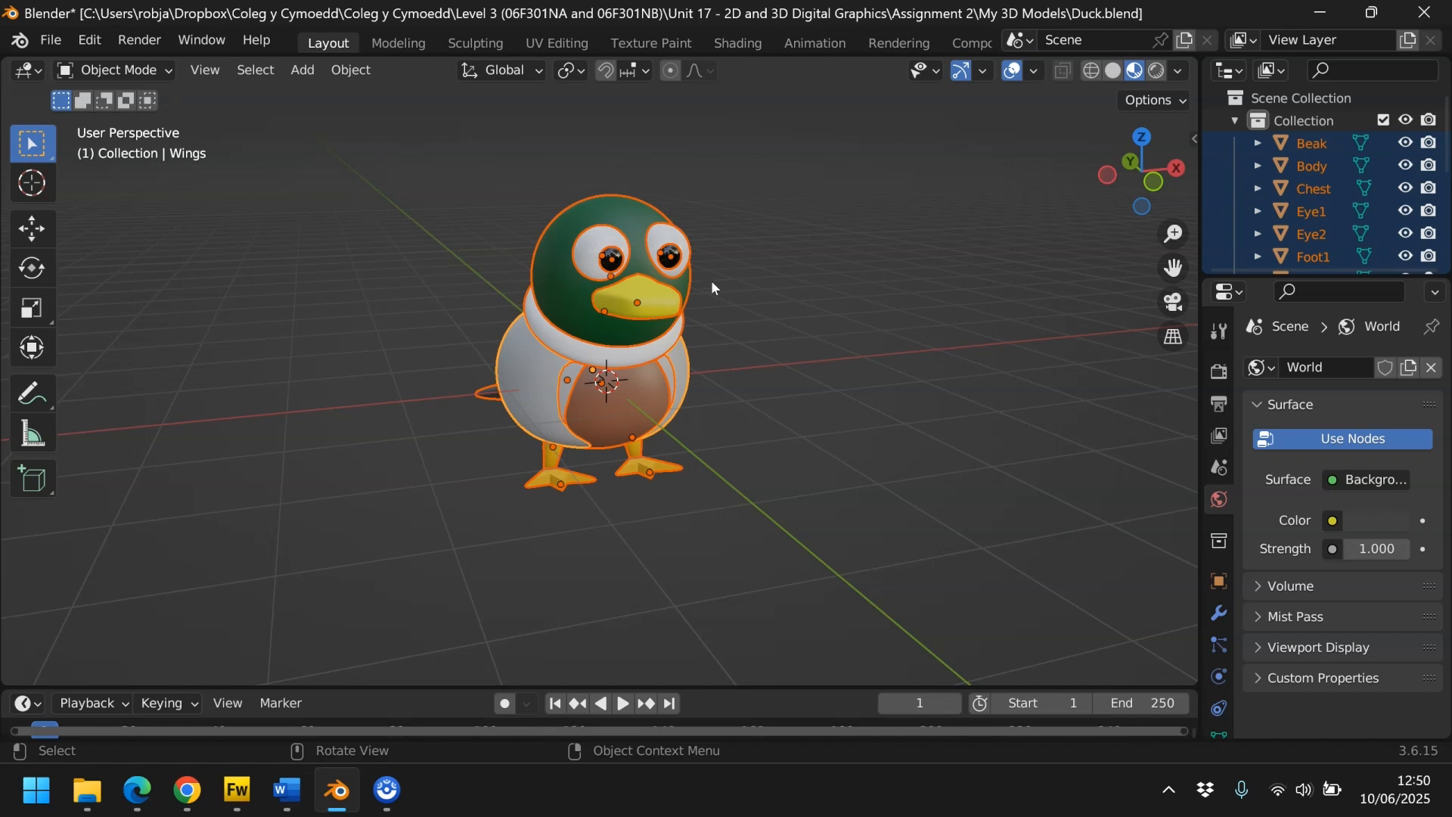
right_click(649, 335)
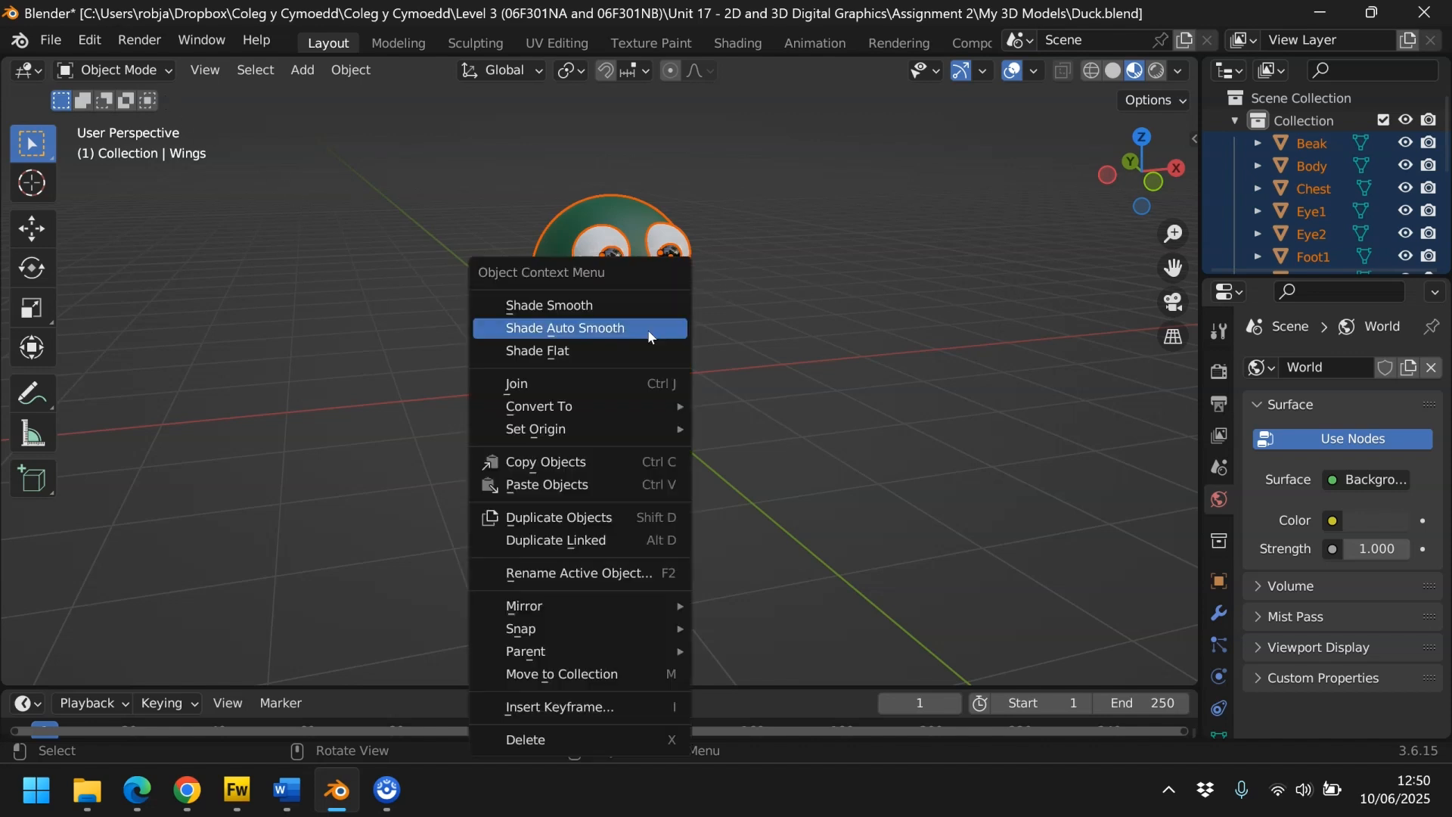
click(597, 391)
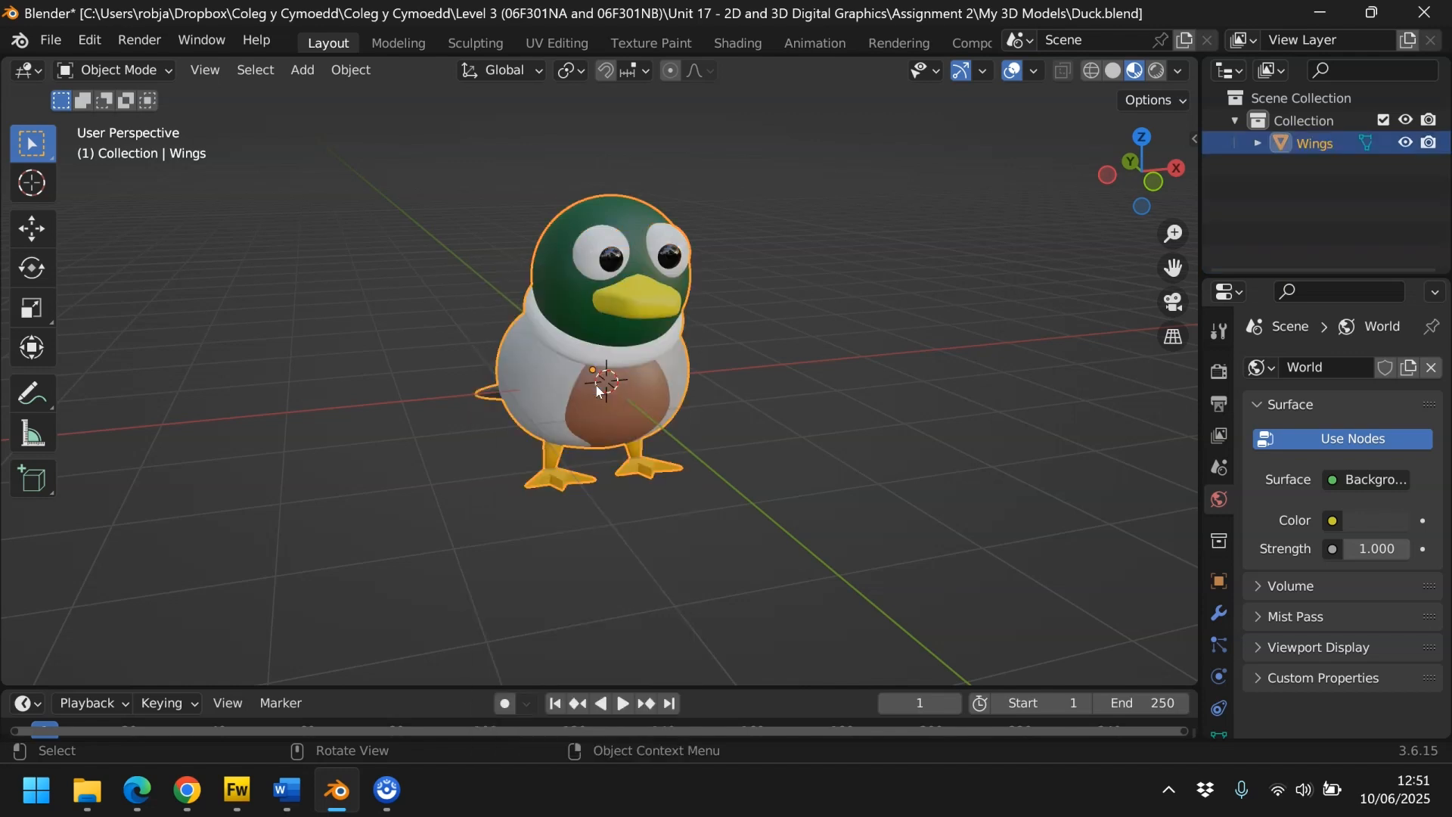
double_click(1322, 147)
text(Duck)
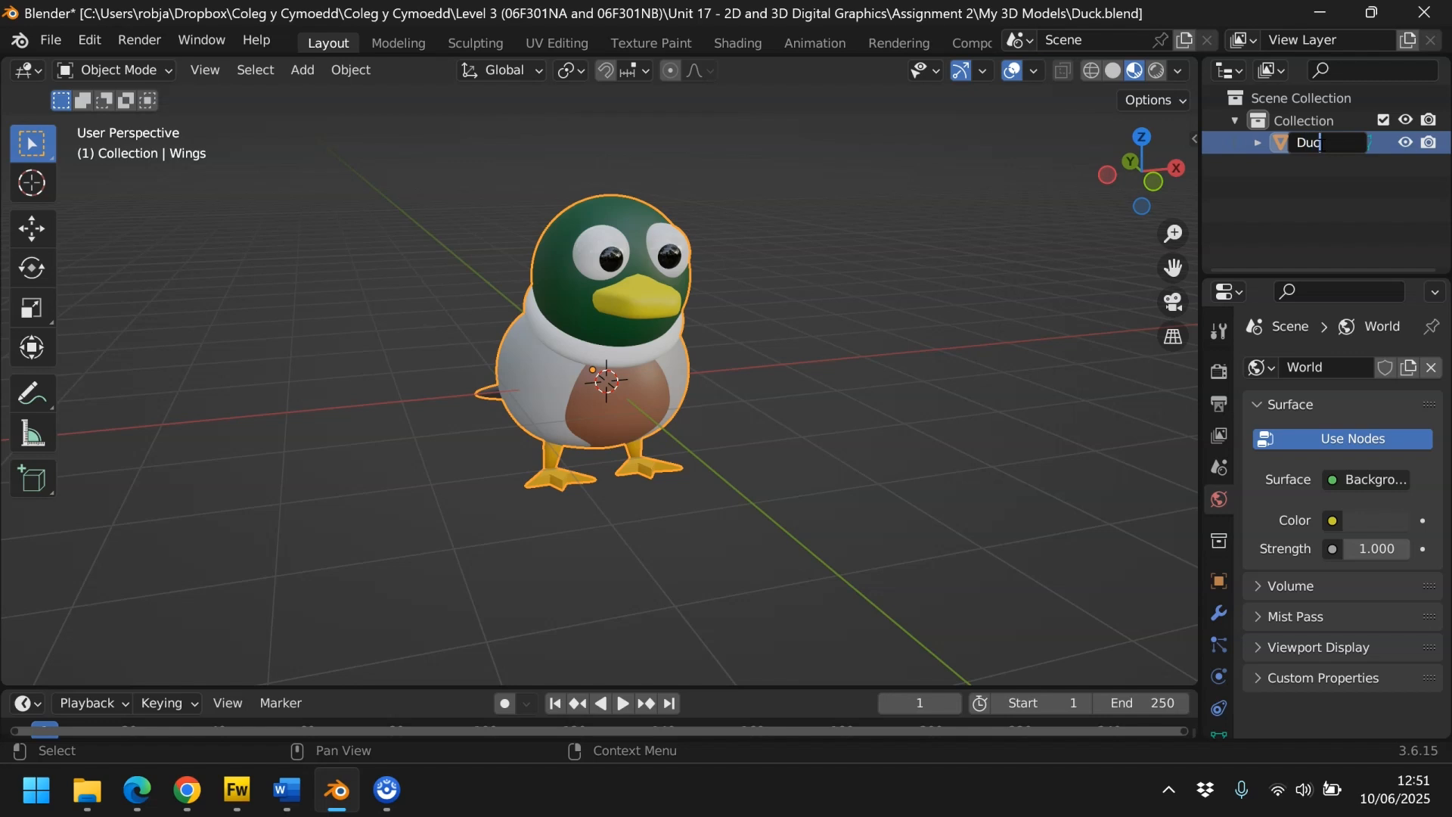
key(Return)
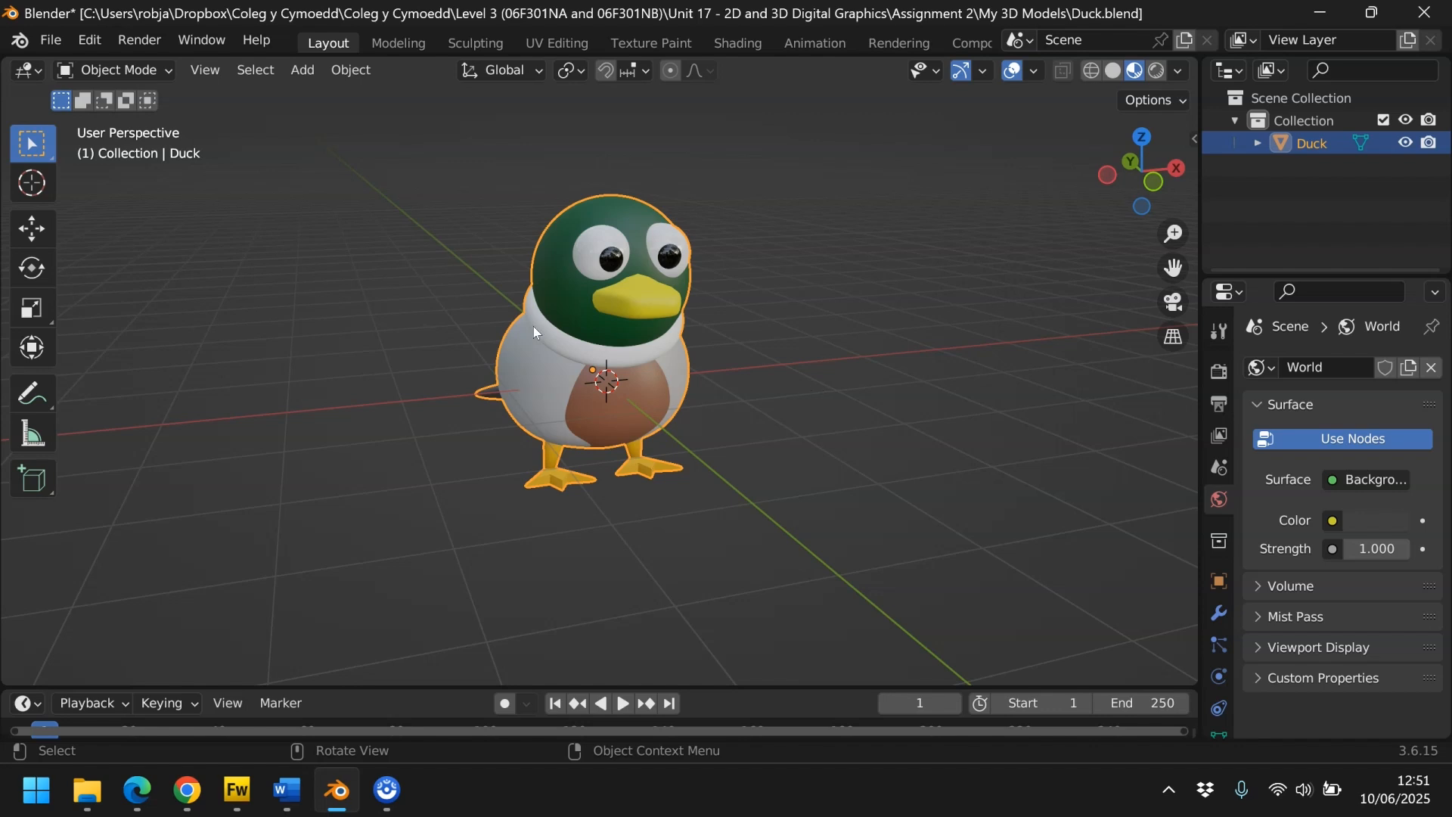
- Add an armature to the scene at the world origin
click(308, 70)
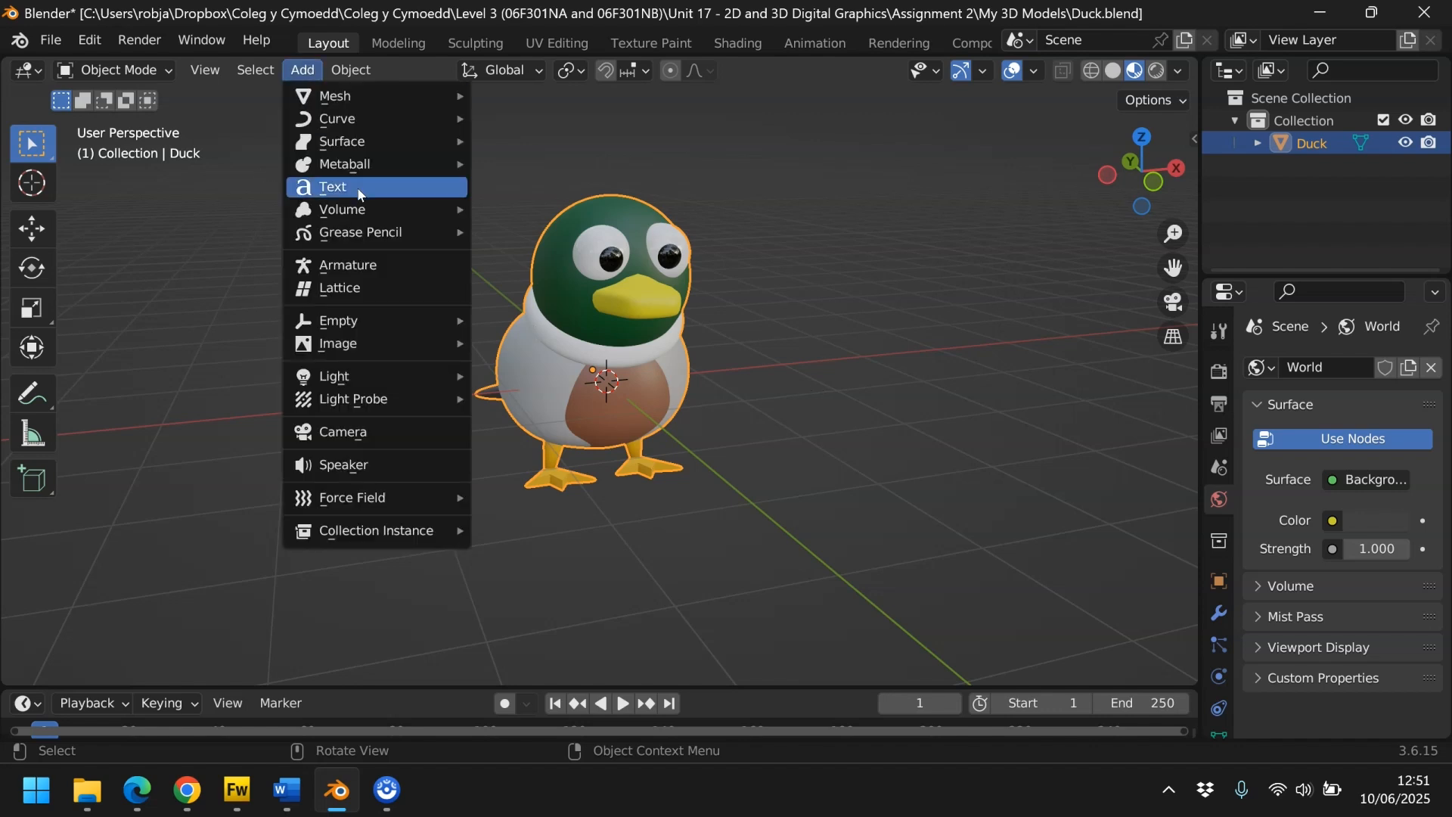
click(344, 265)
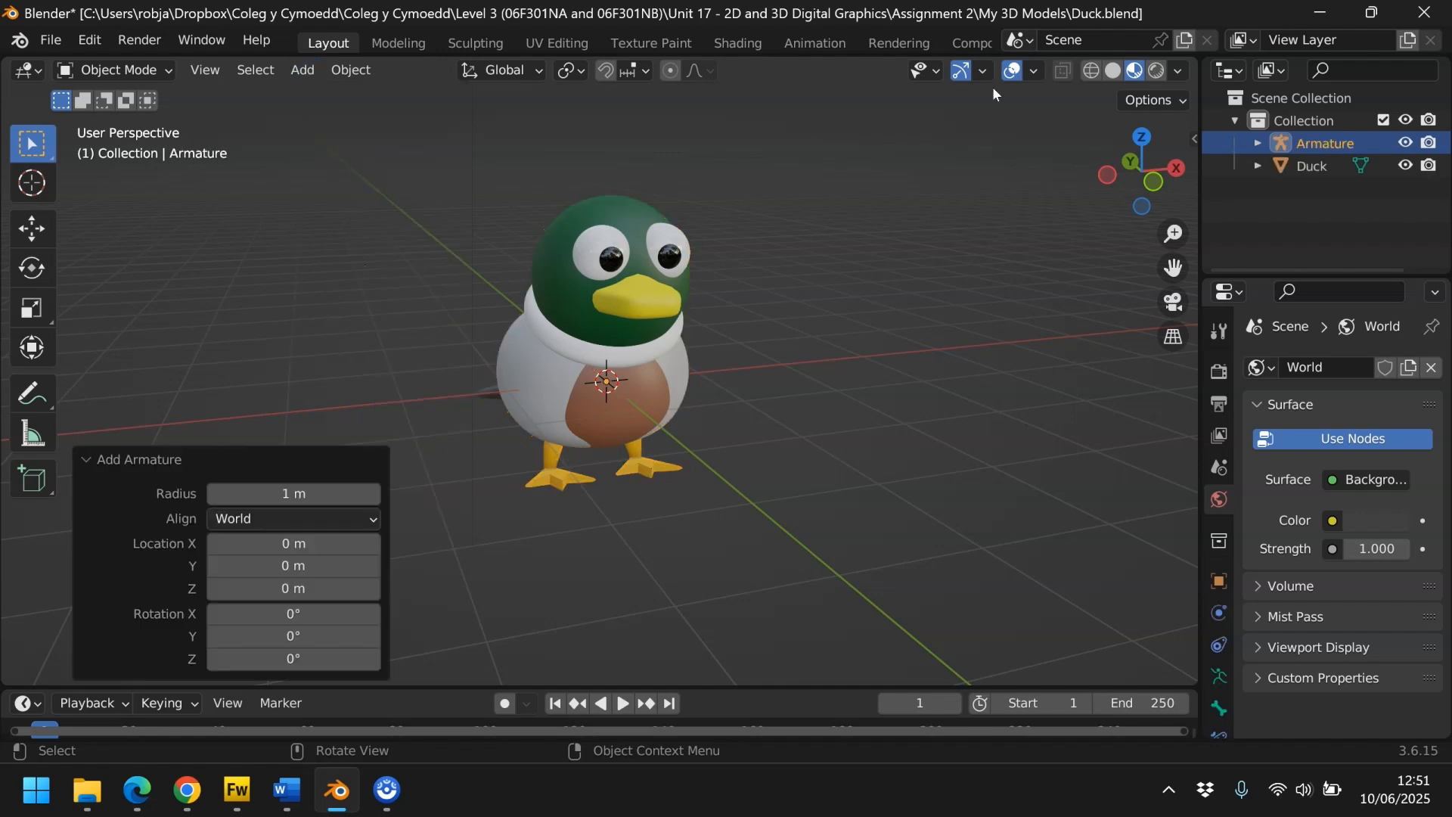
- Examine the new bone in wireframe shading with the duck temporarily hidden
click(1094, 73)
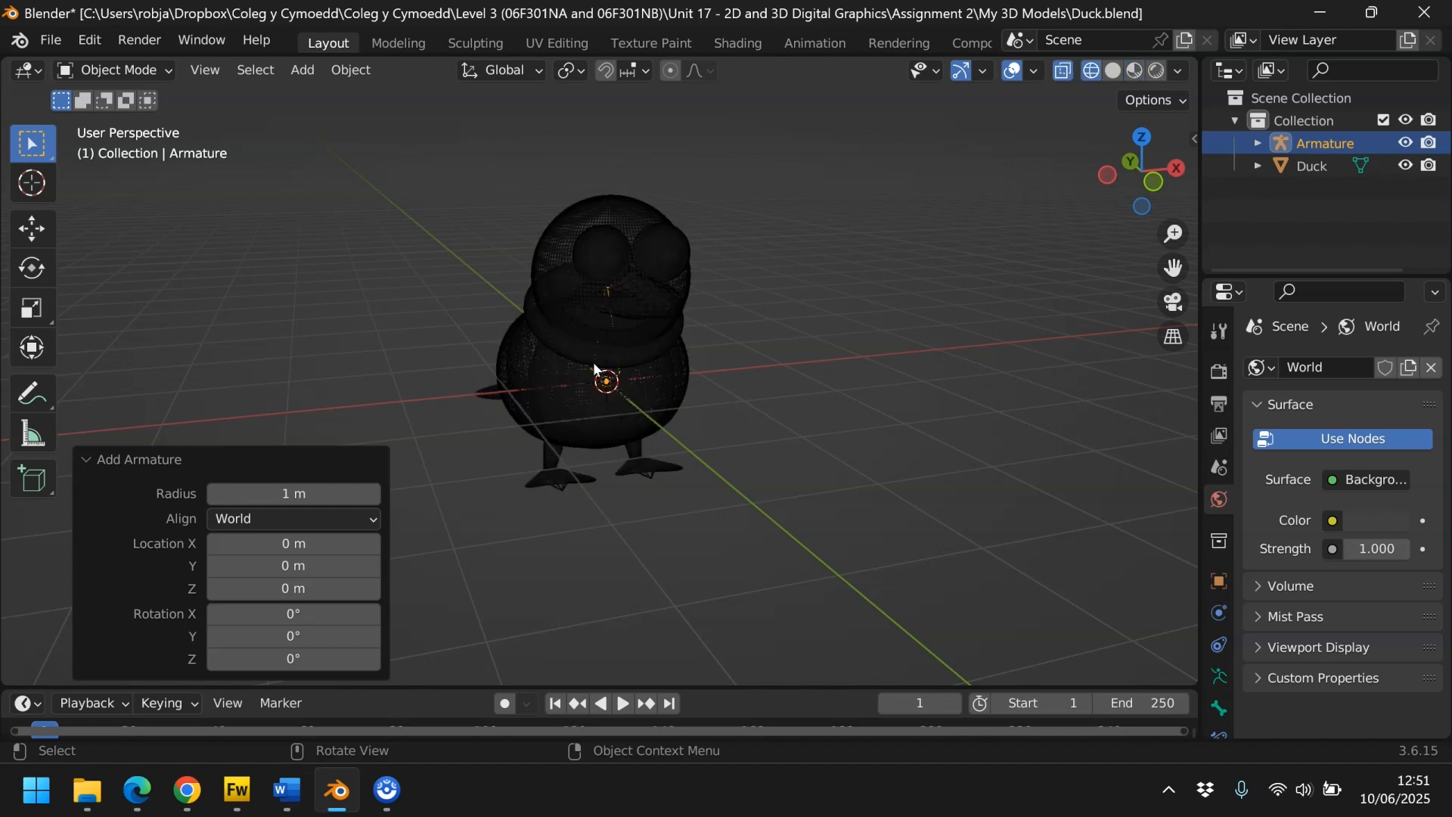
drag(1120, 189, 1261, 174)
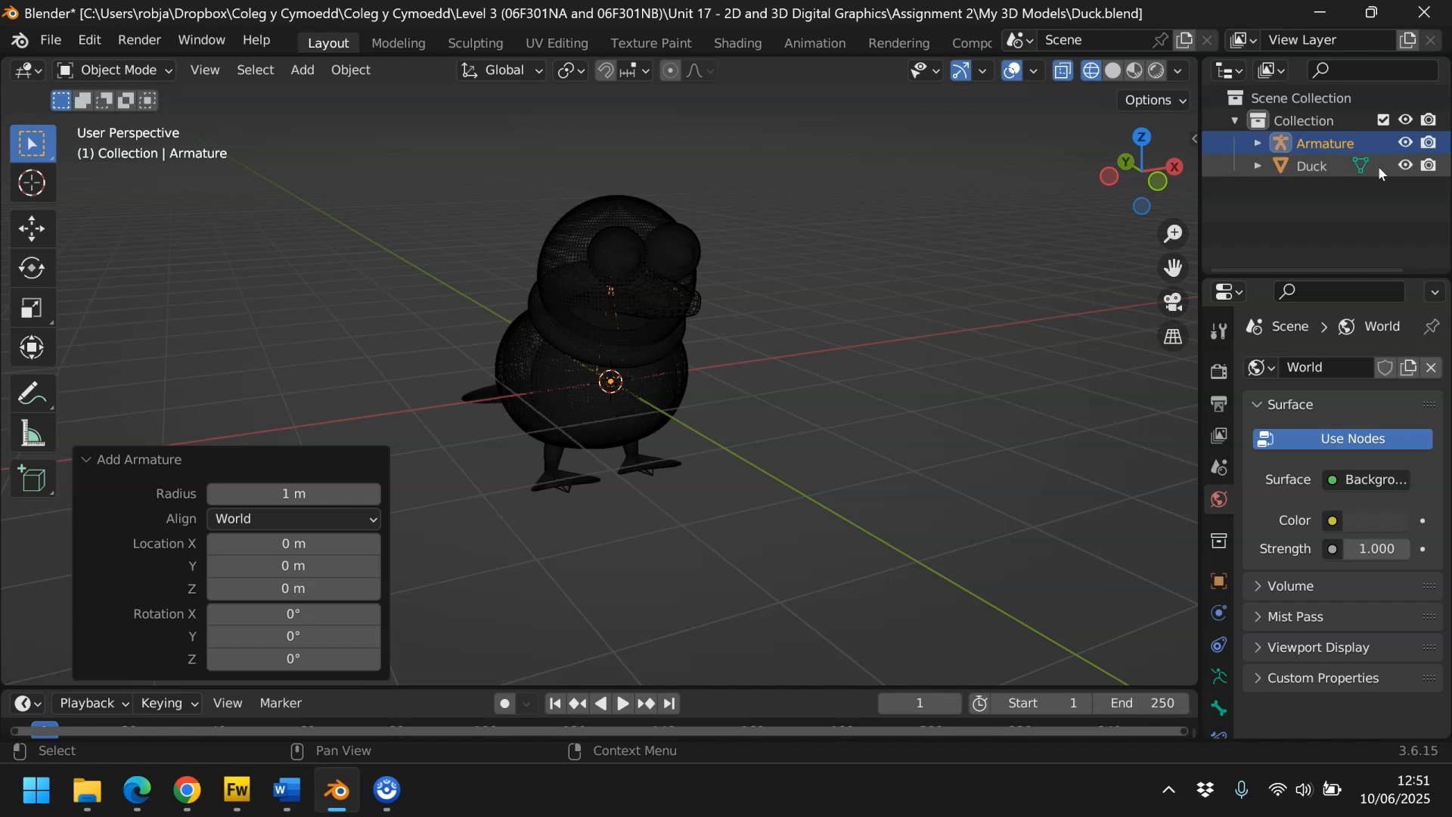
click(1405, 166)
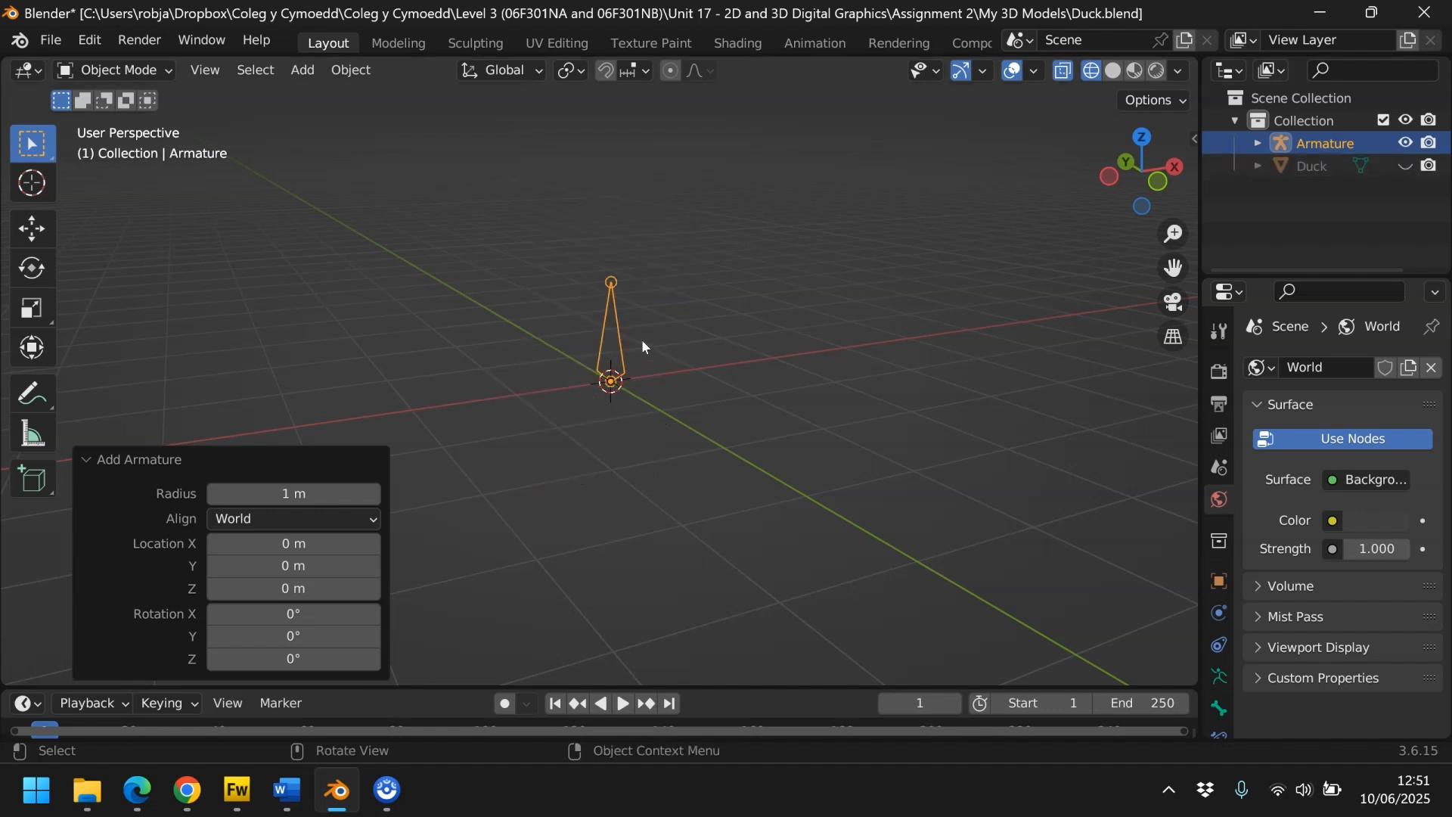
click(616, 286)
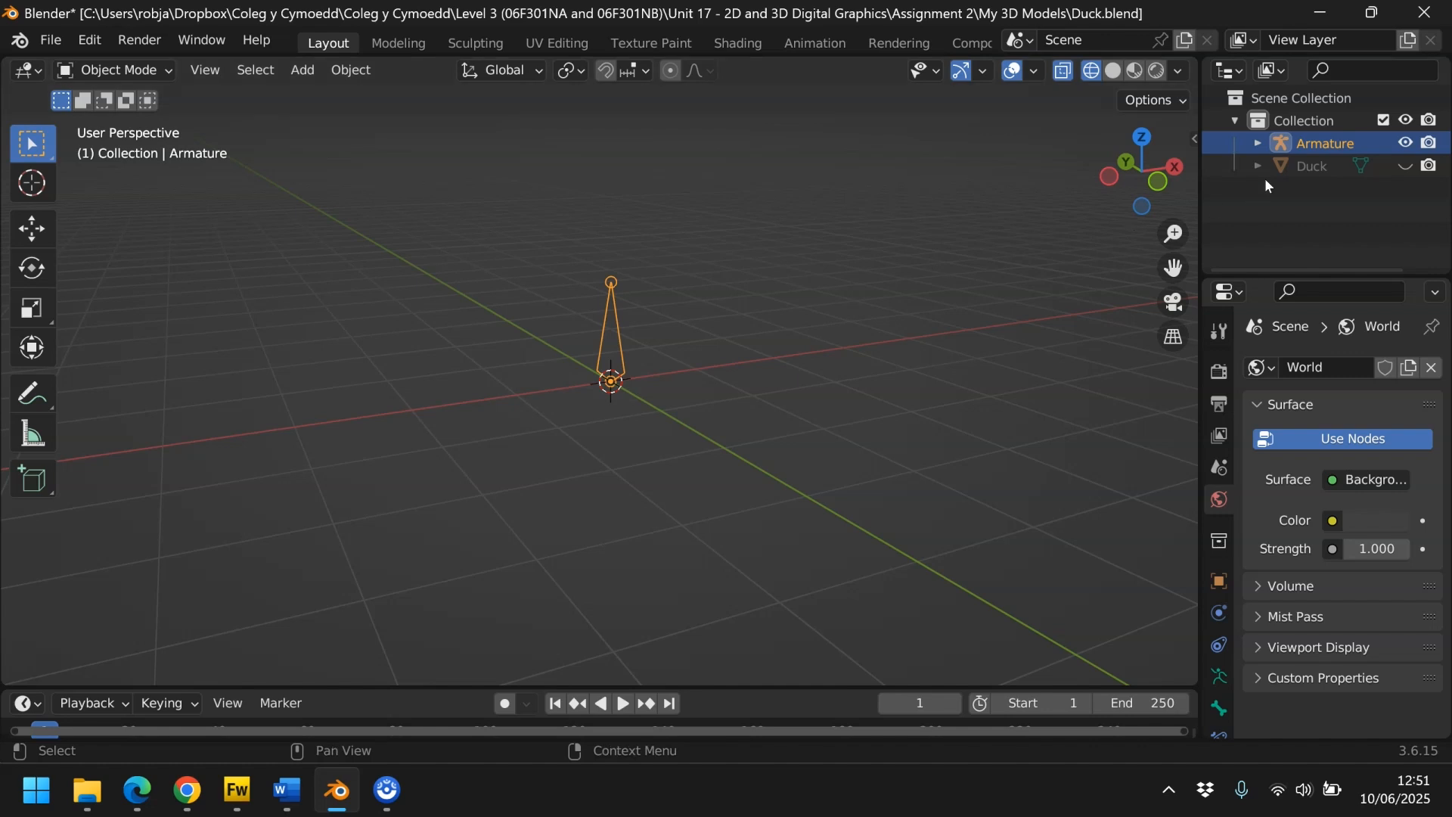
click(1404, 166)
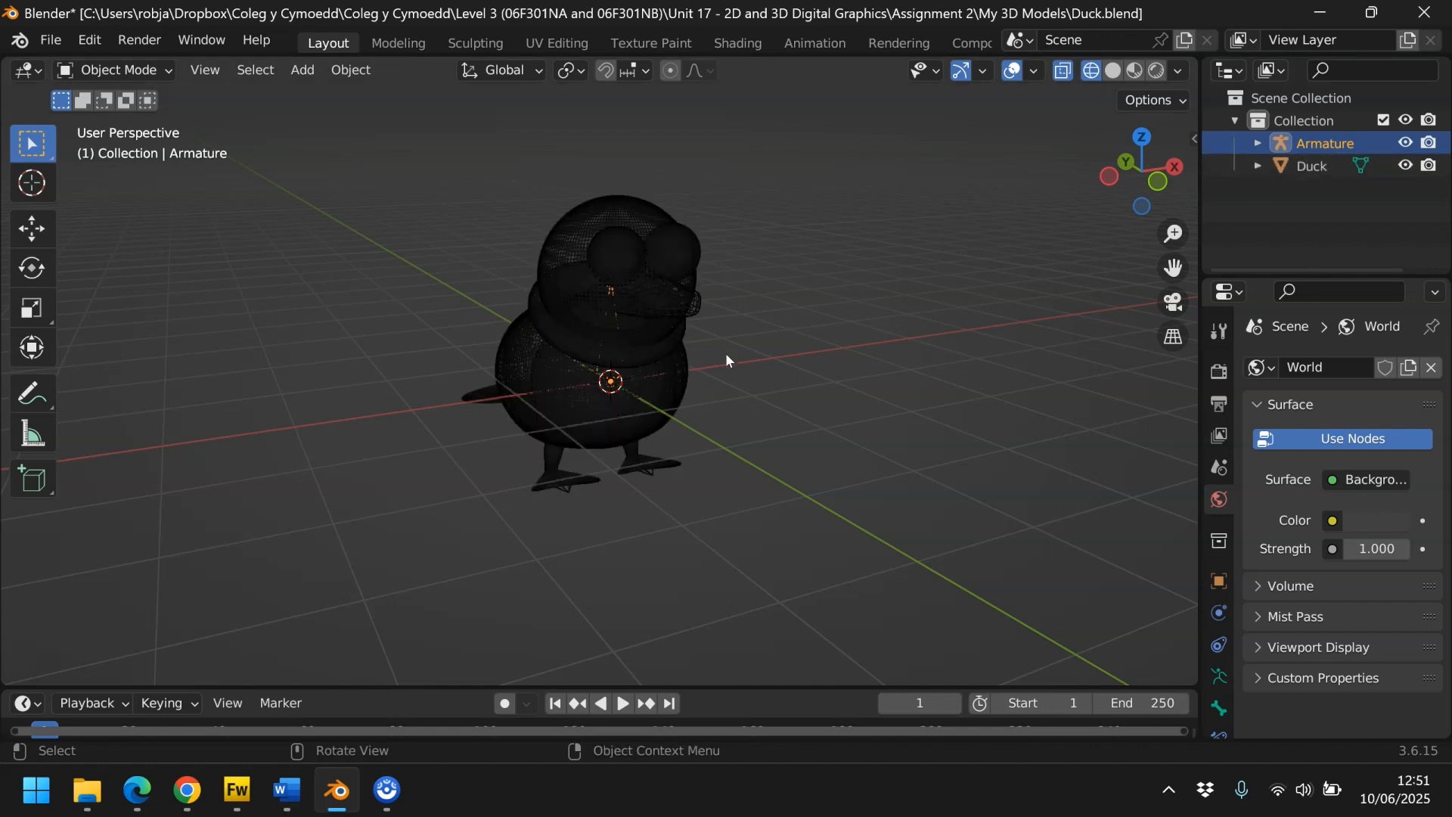
- Switch the viewport to solid shading and set the armature to display In Front of the duck
click(1112, 71)
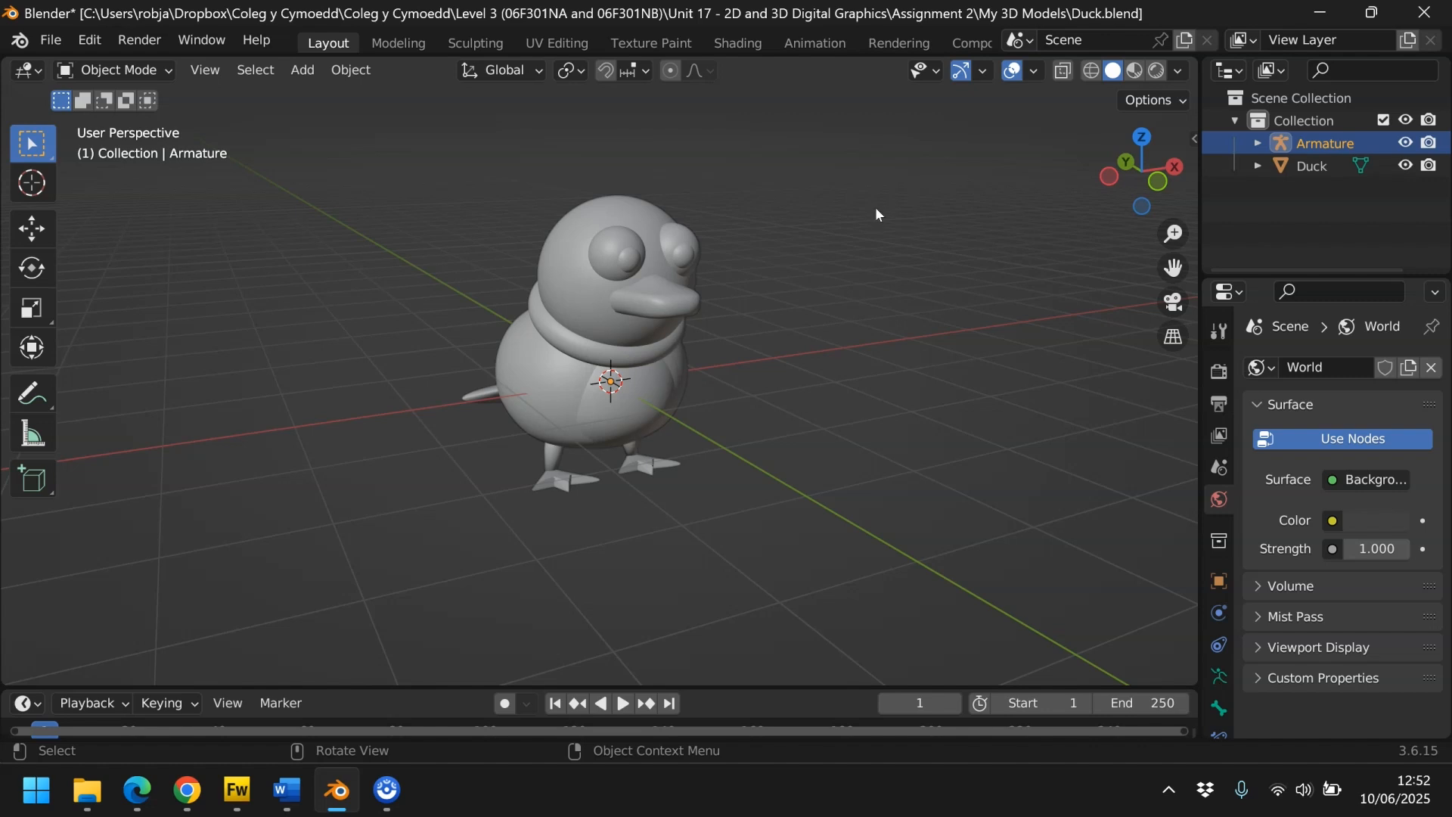
click(1217, 679)
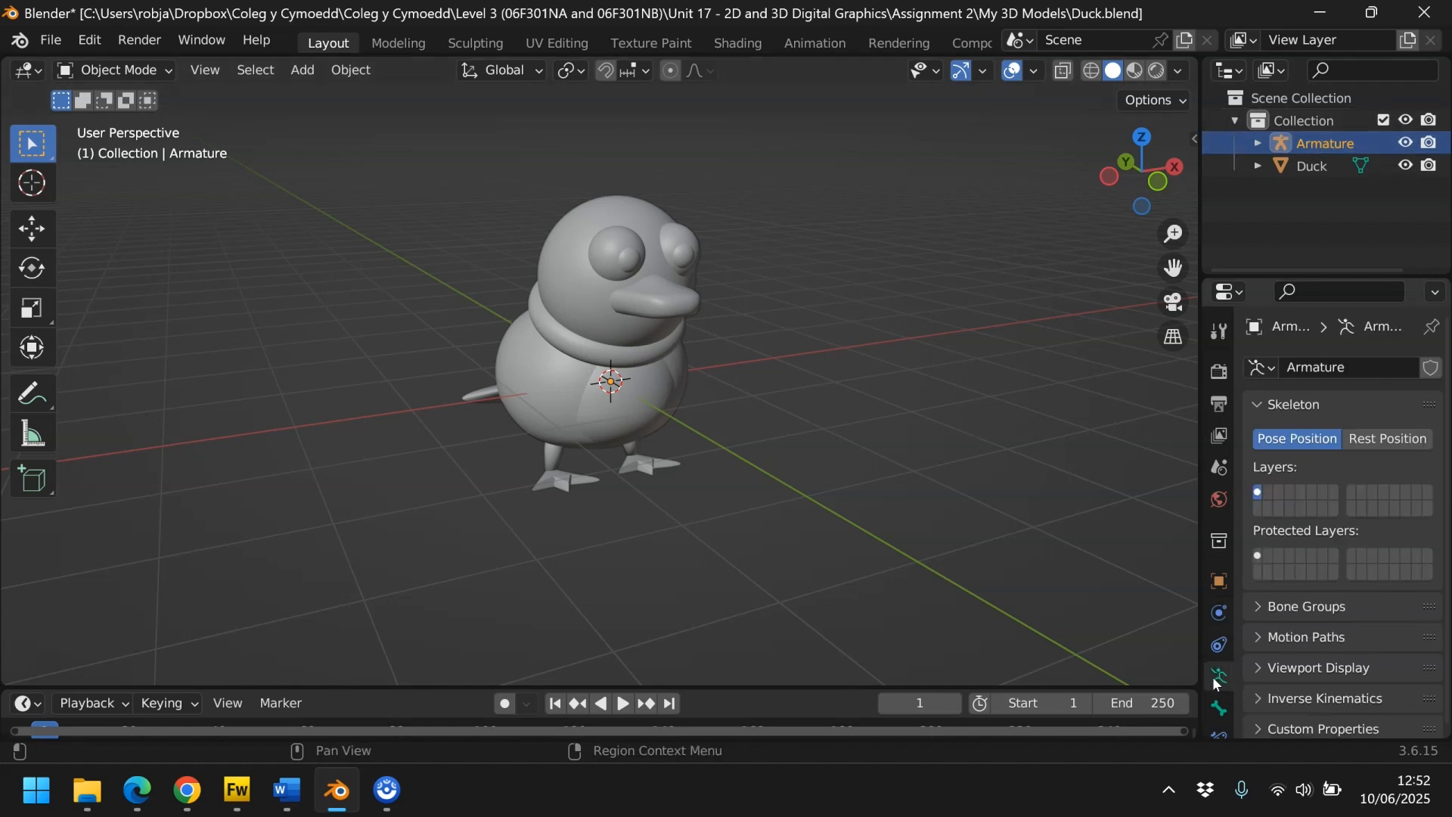
scroll(1331, 575, down, 1)
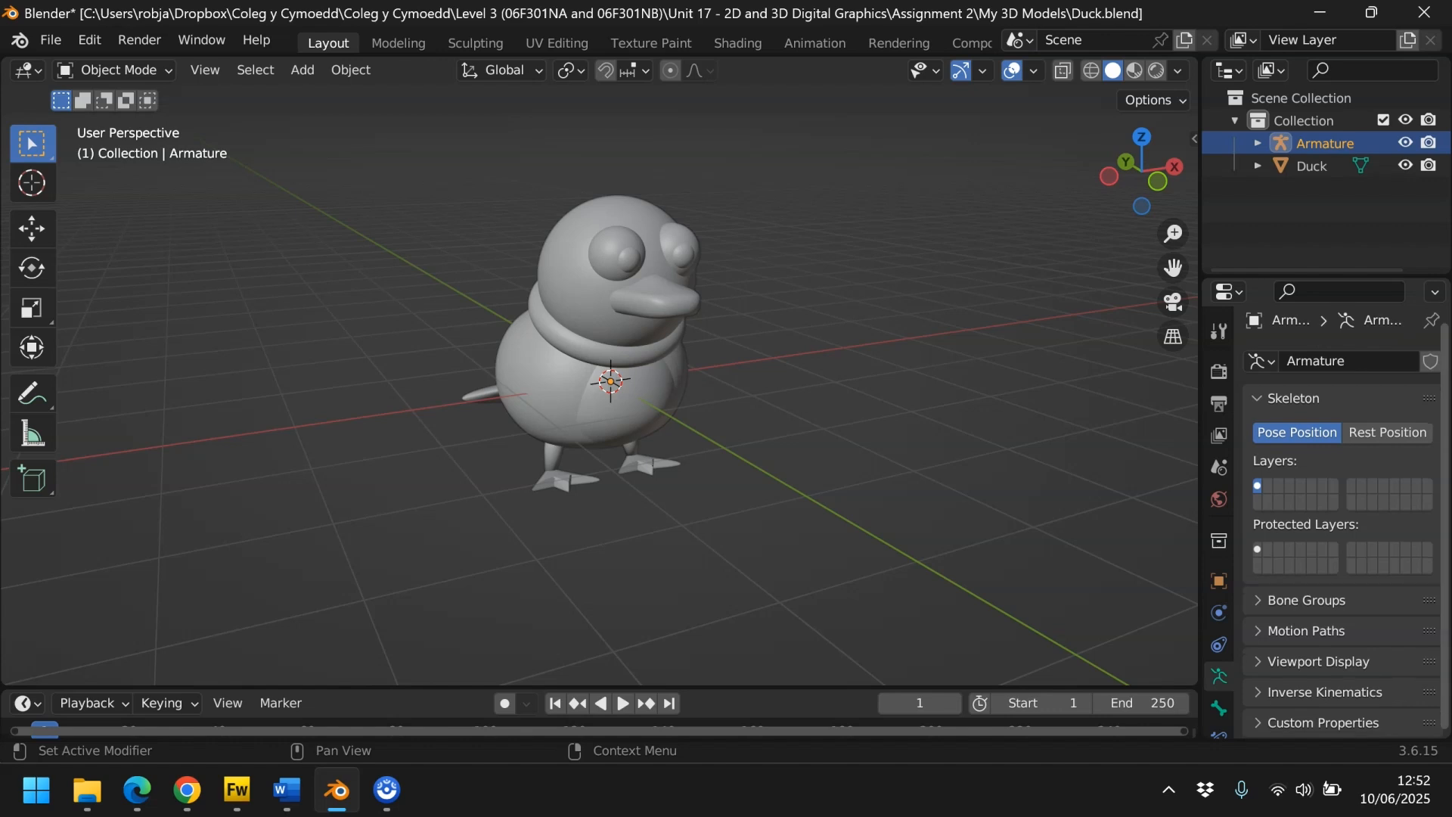
click(1258, 661)
scroll(1368, 640, down, 5)
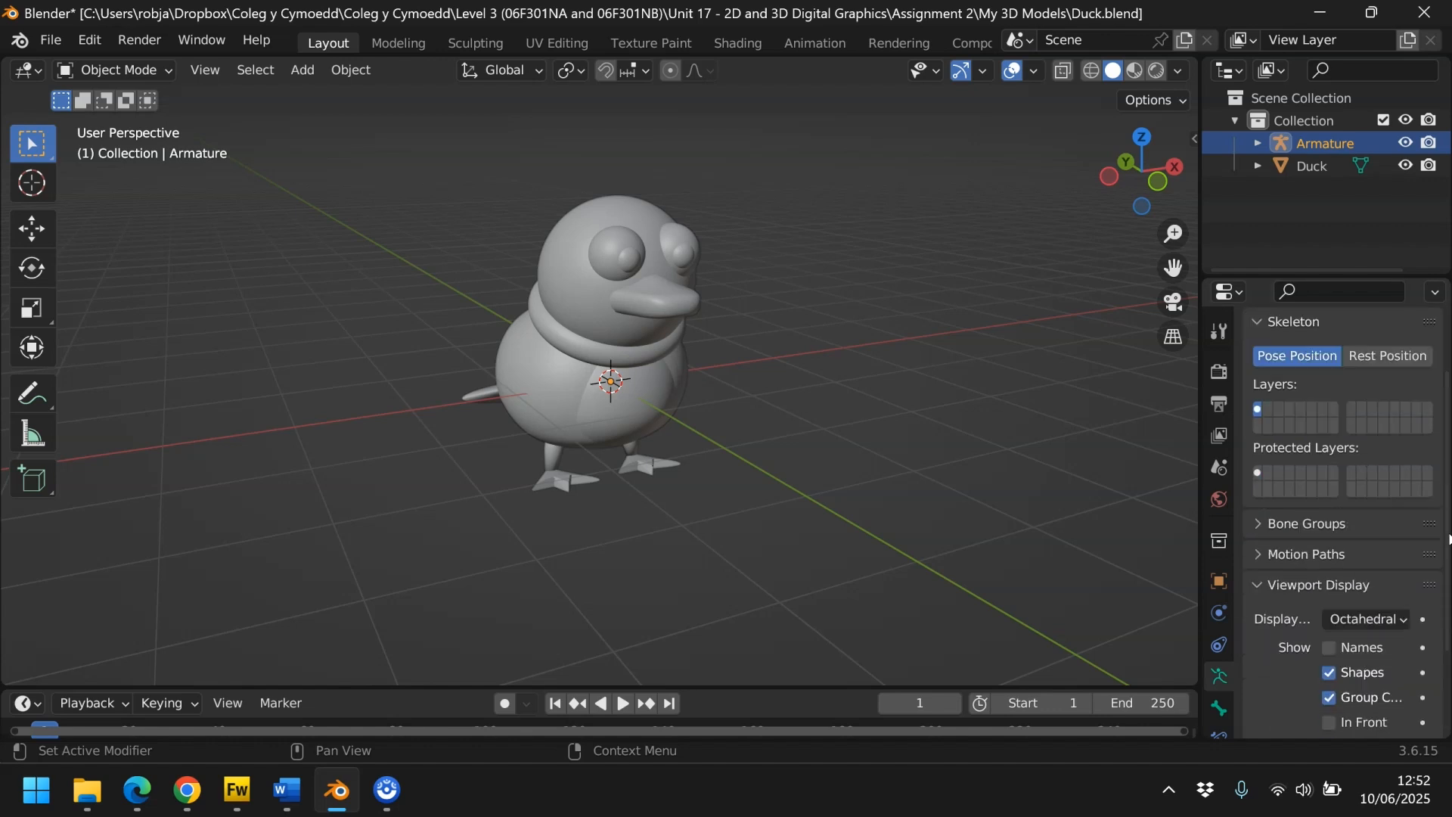
click(1329, 640)
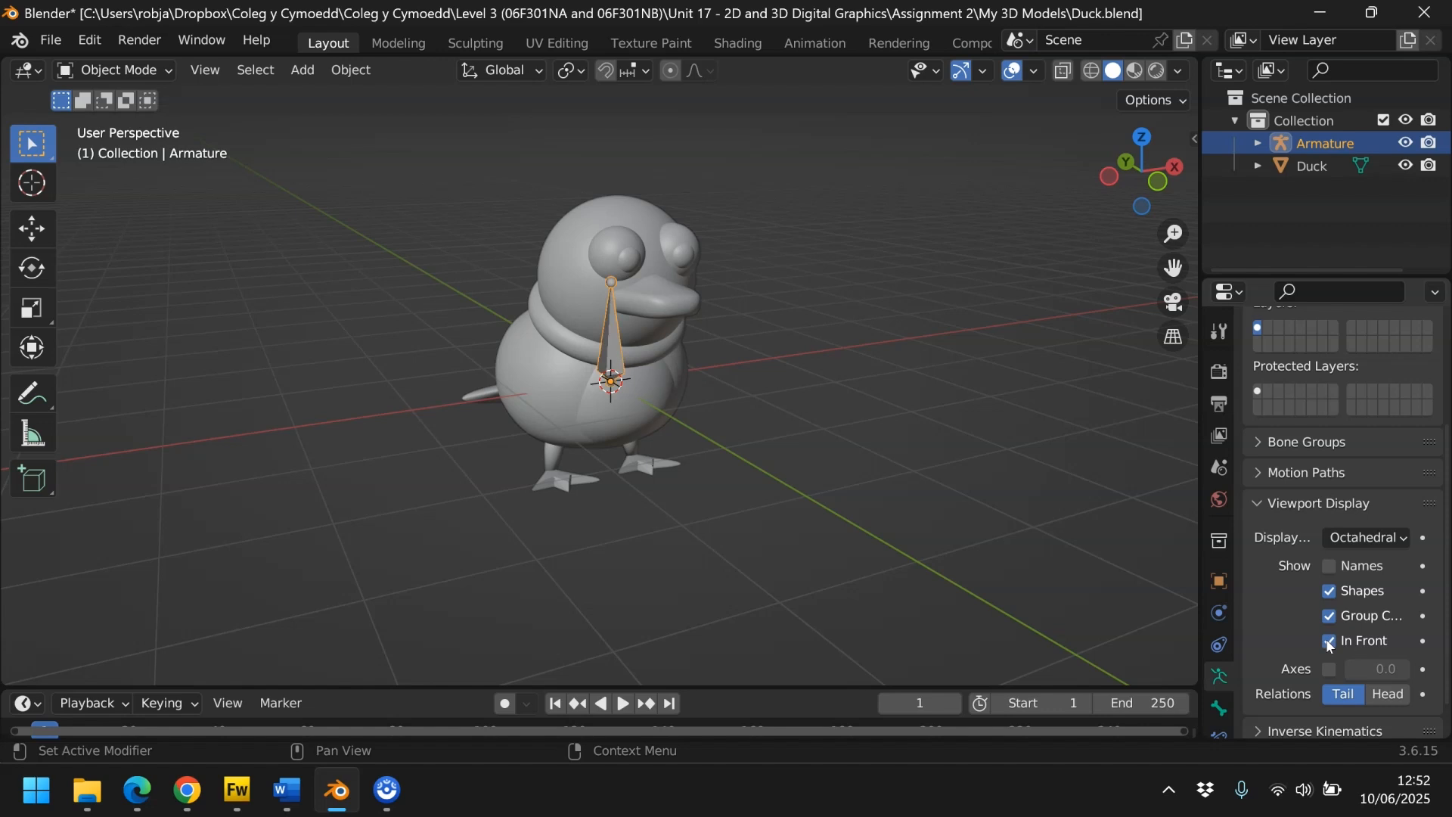
drag(1134, 177, 1162, 213)
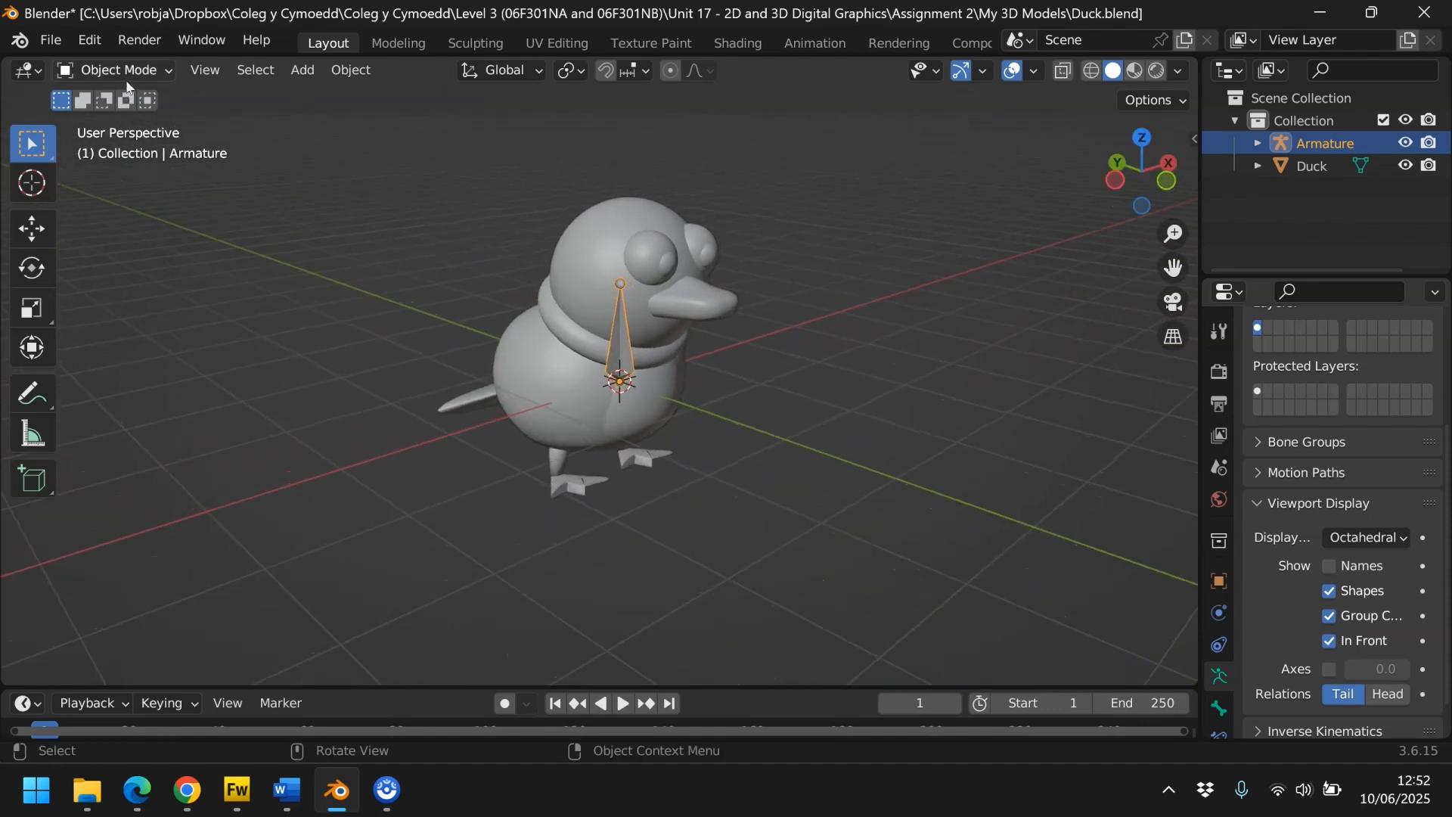
click(32, 227)
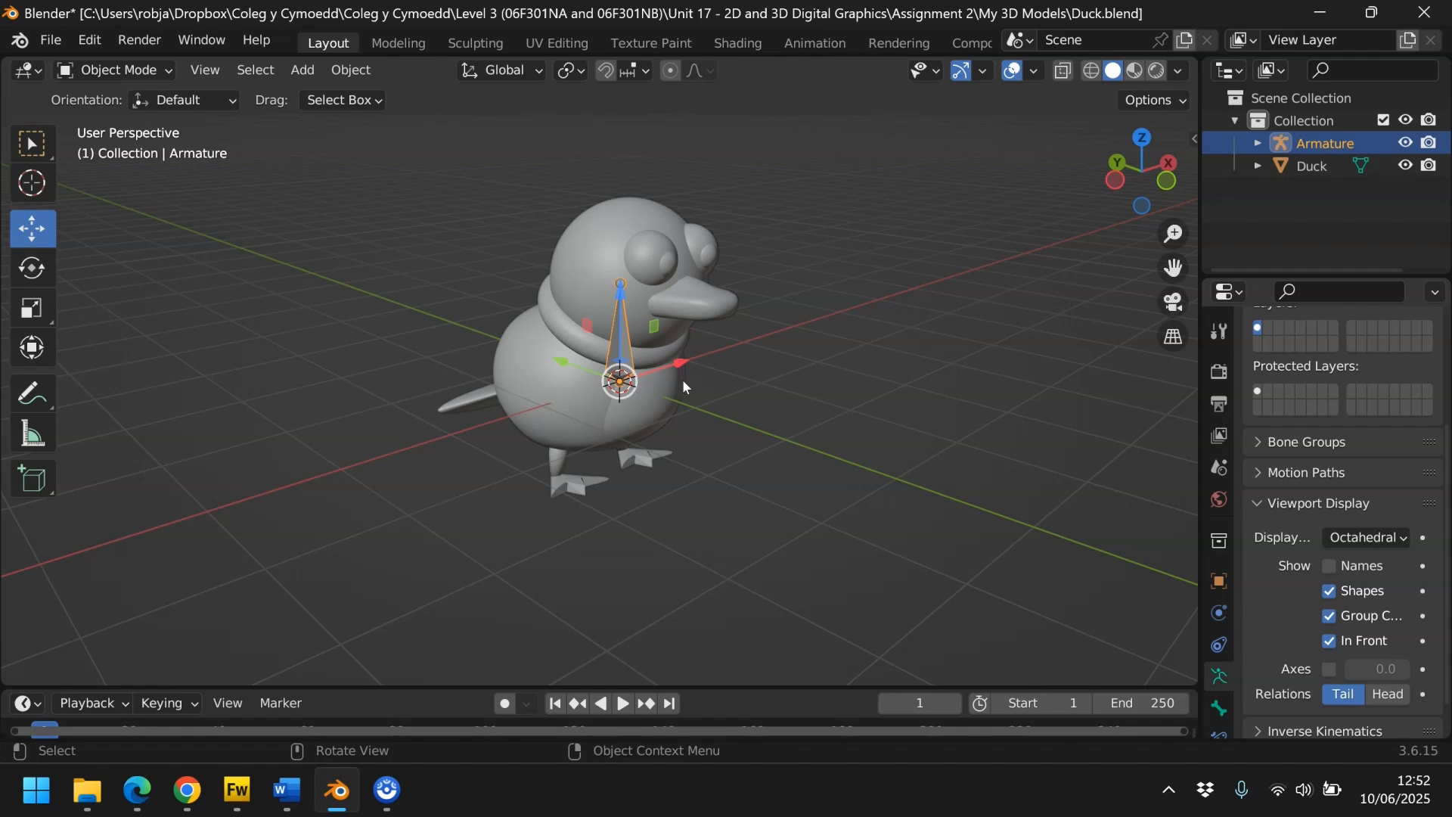
drag(677, 363, 684, 358)
key(ctrl+z)
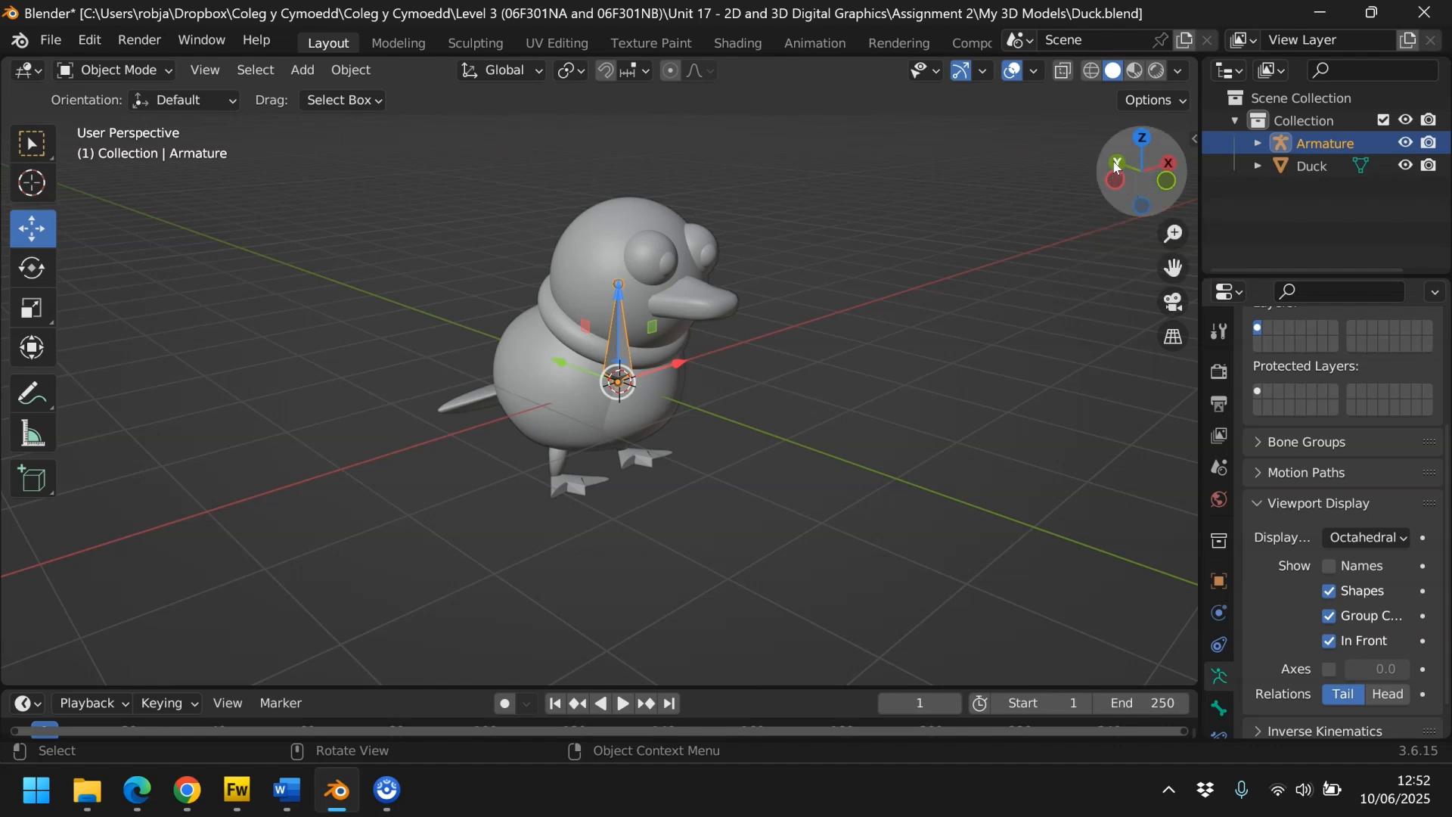
- In Edit Mode, move the bone's base about 1.08 m along Y and slightly down, and lower its tip about 0.37 m to the neck
click(1114, 184)
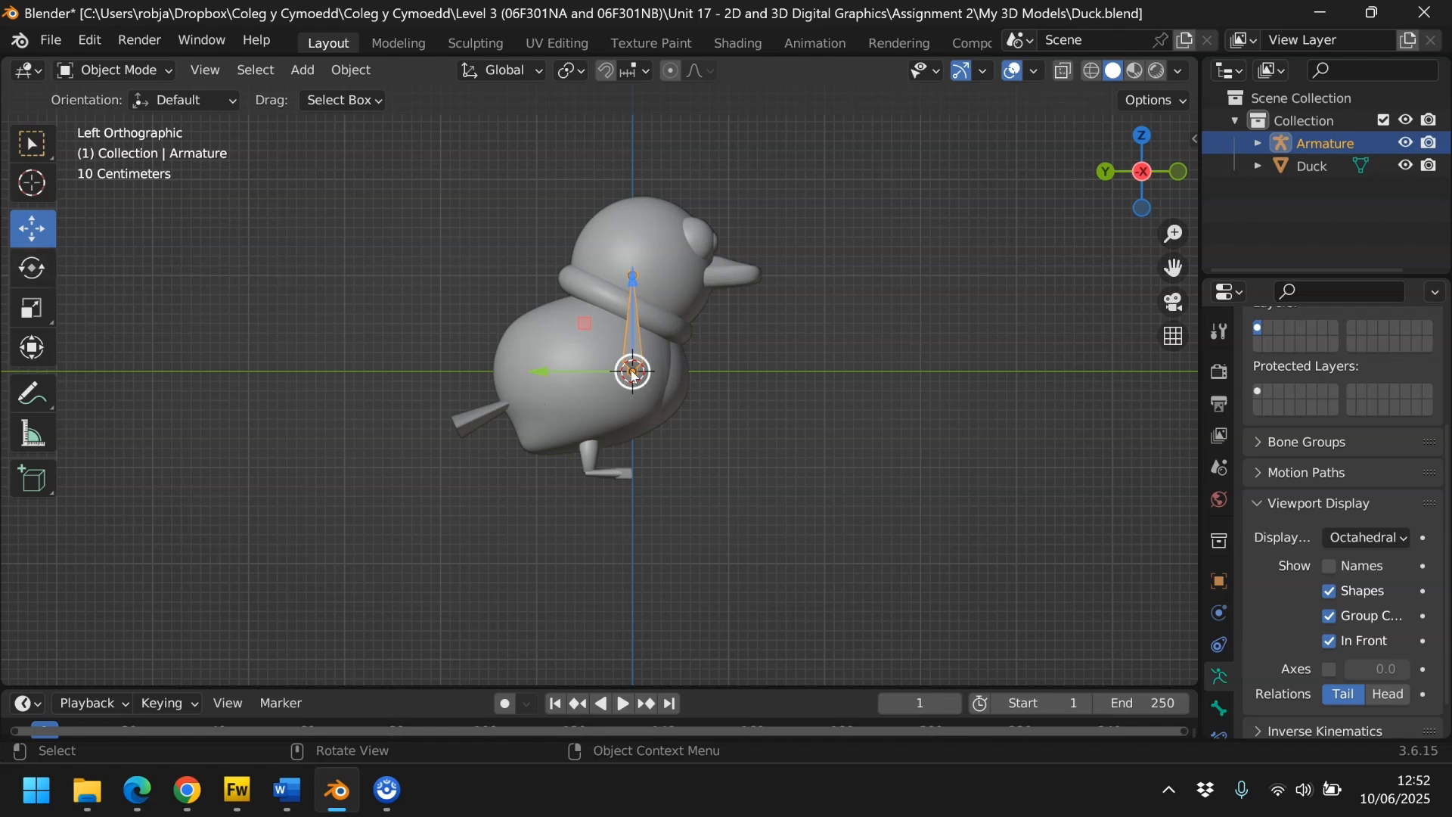
click(114, 70)
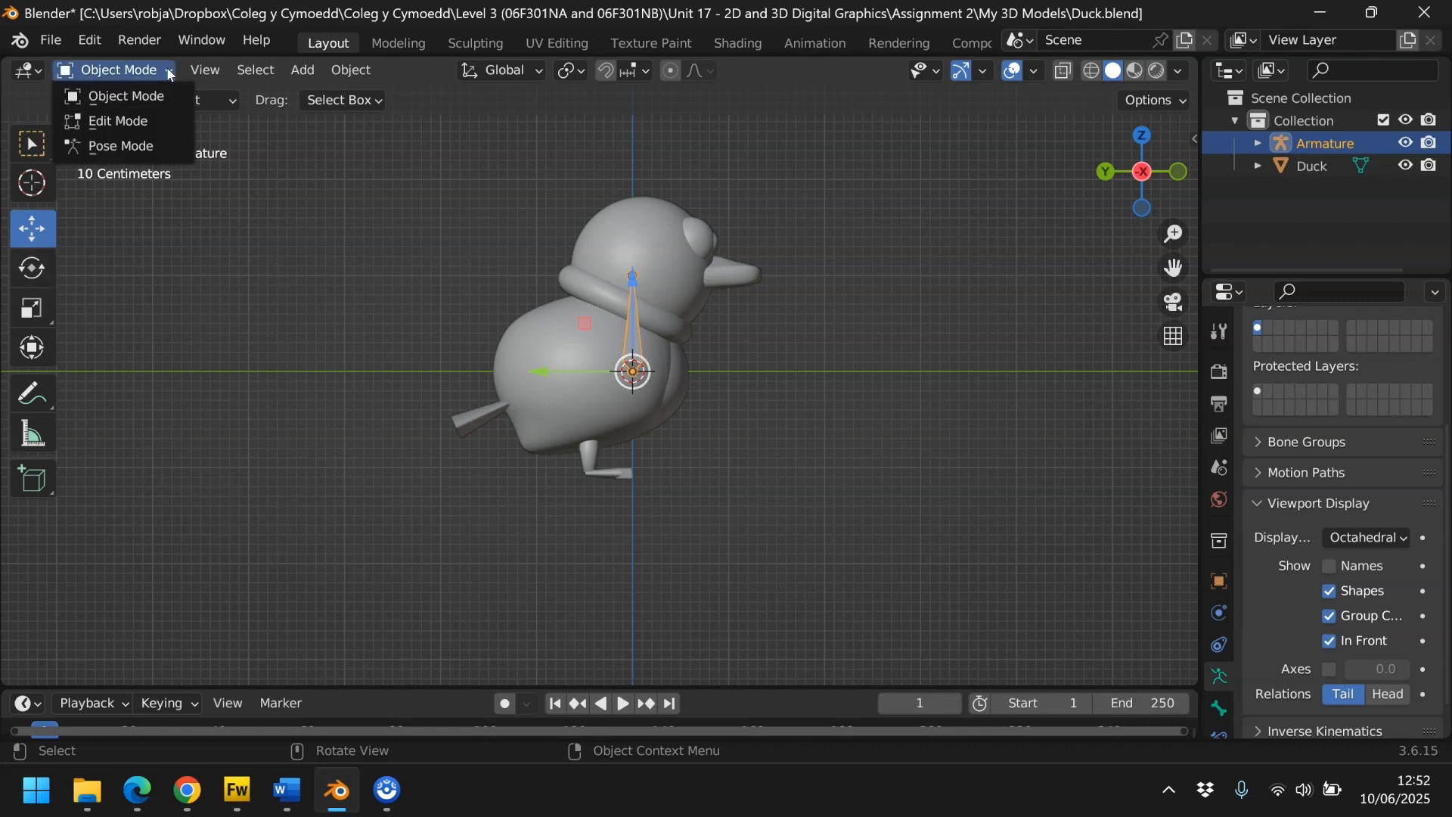
click(143, 118)
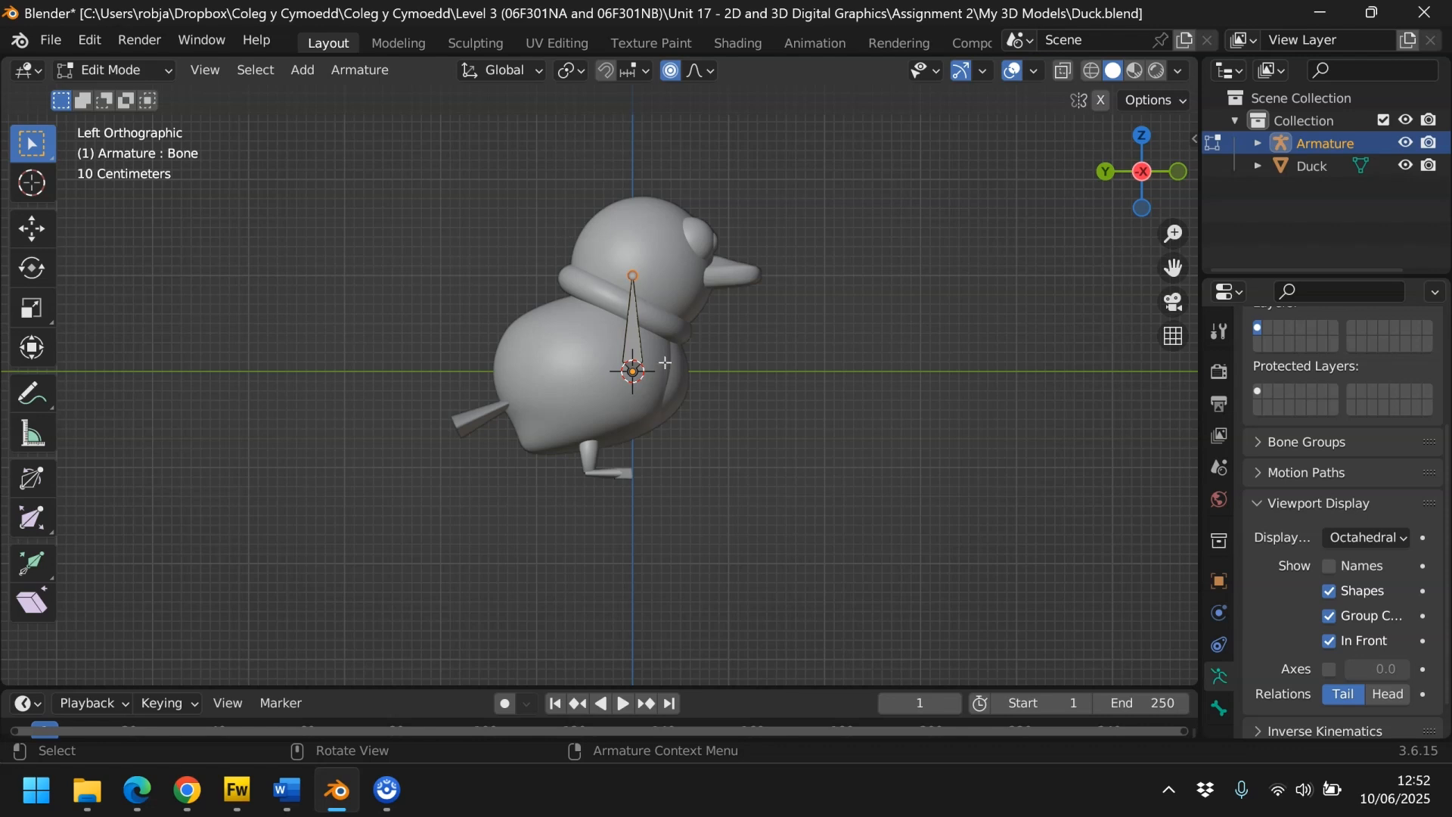
click(633, 372)
click(31, 228)
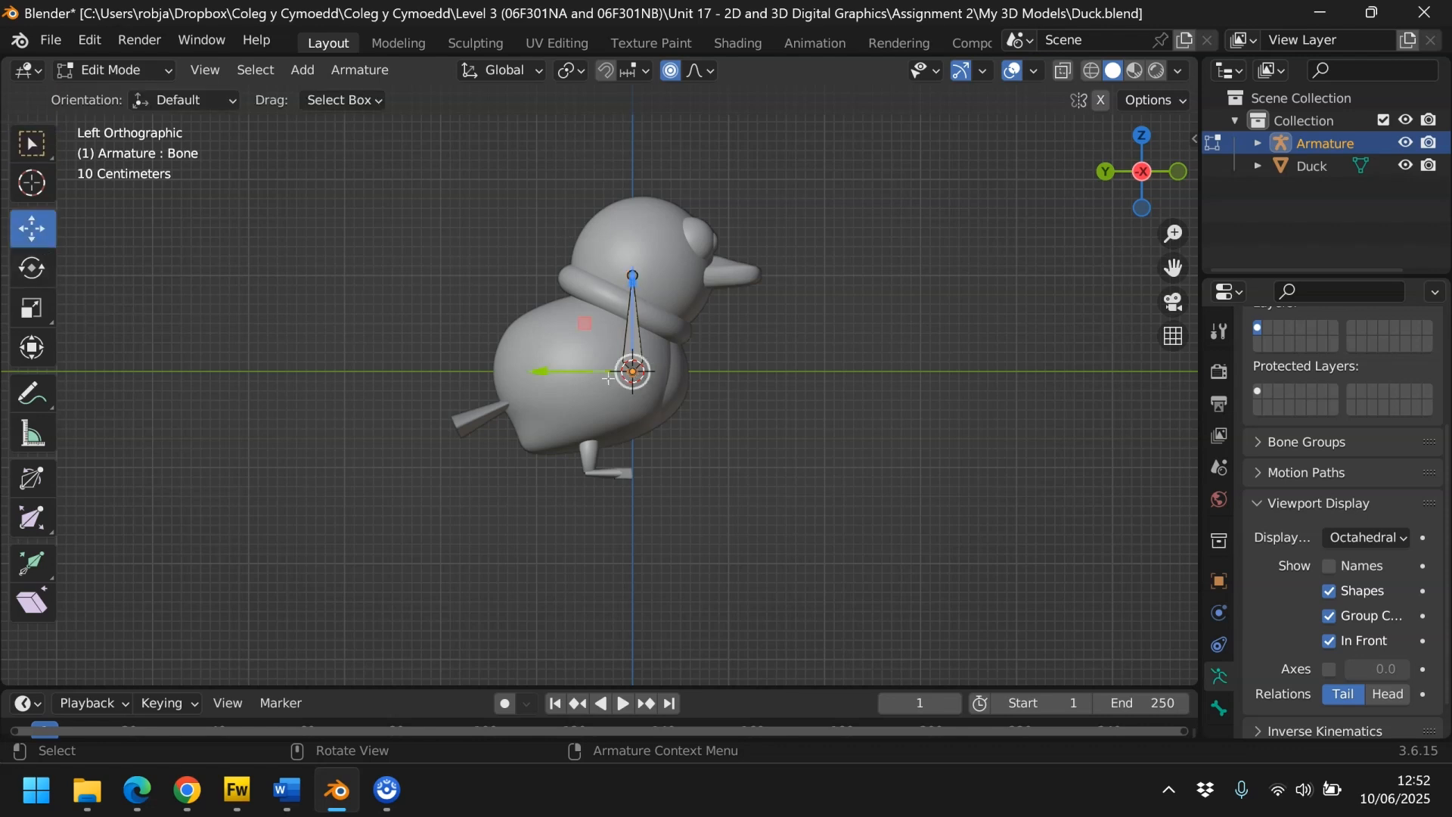
drag(553, 378, 432, 374)
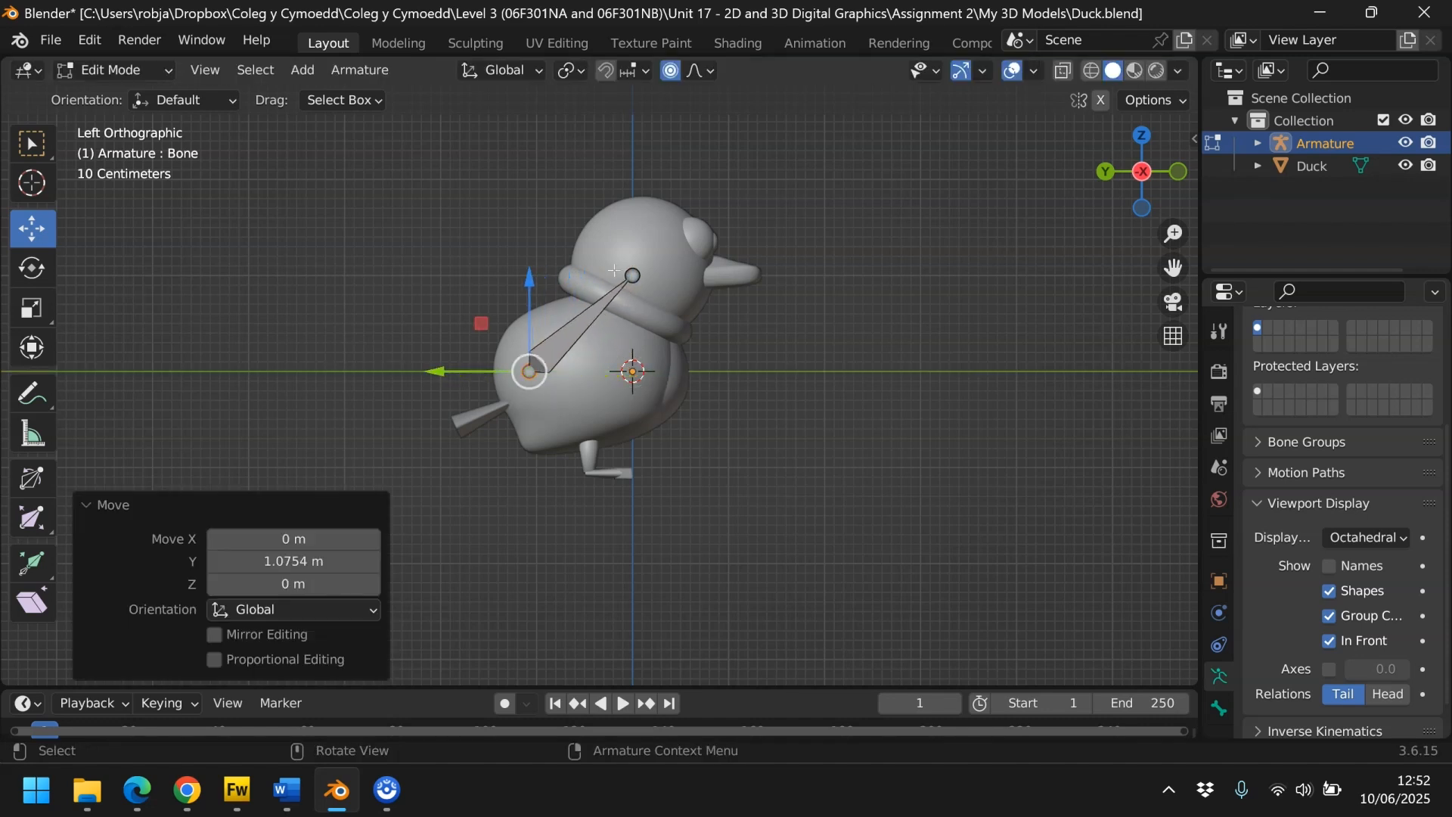
drag(529, 280, 529, 304)
click(633, 275)
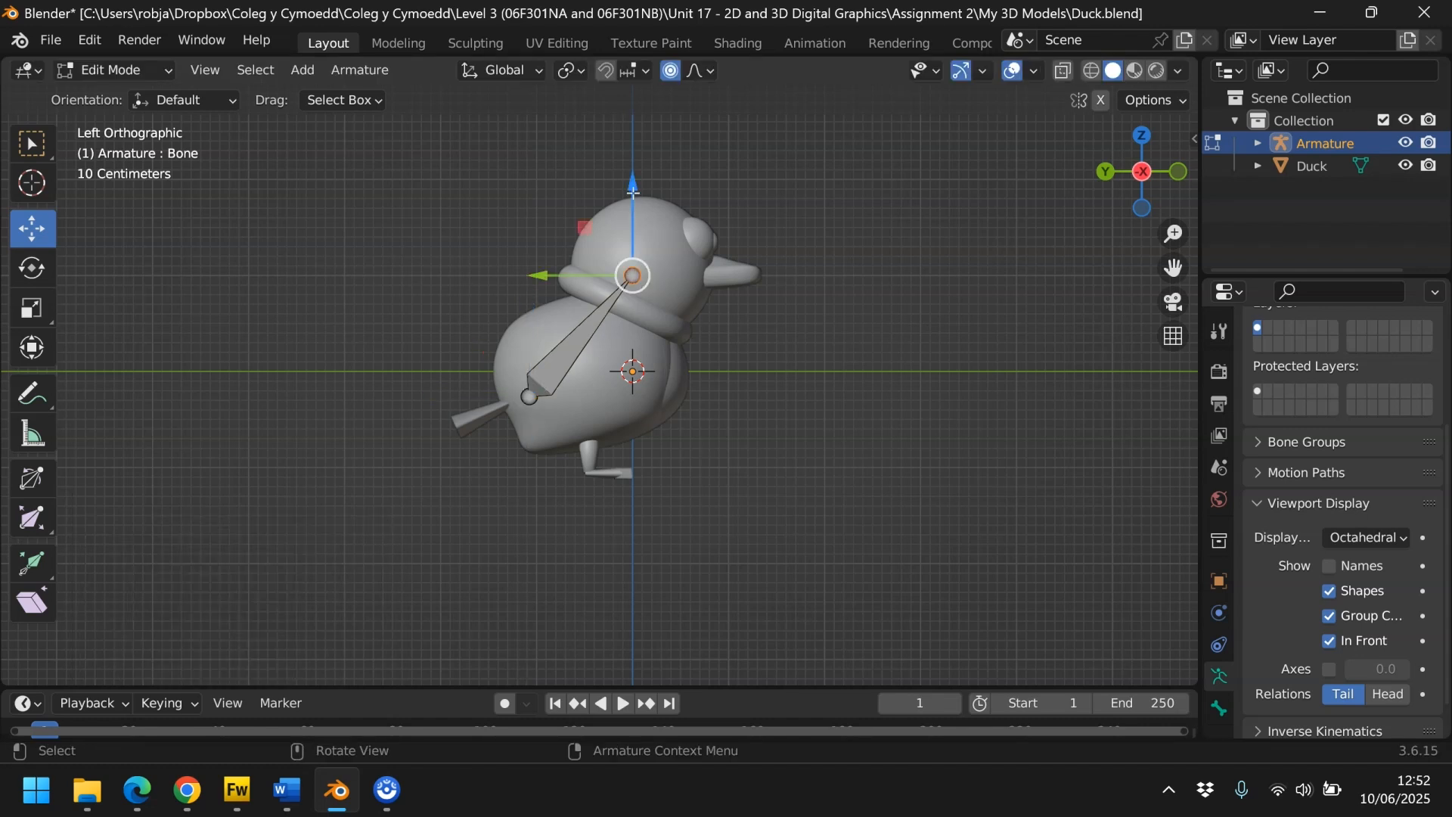
drag(632, 198, 632, 232)
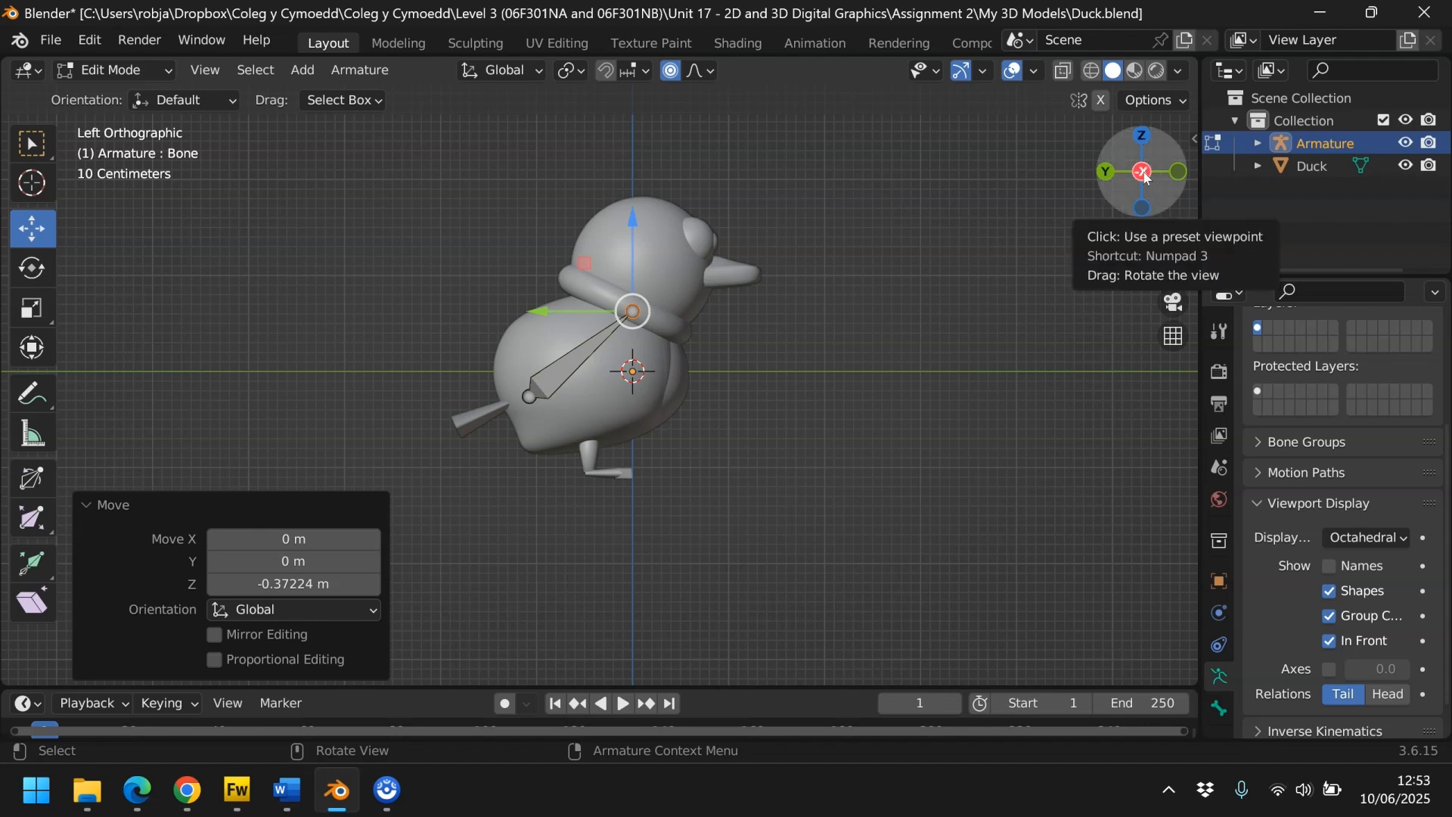
- Shift the whole bone about 0.03 m along X to centre it in the duck's body, checking from behind and above
click(1115, 177)
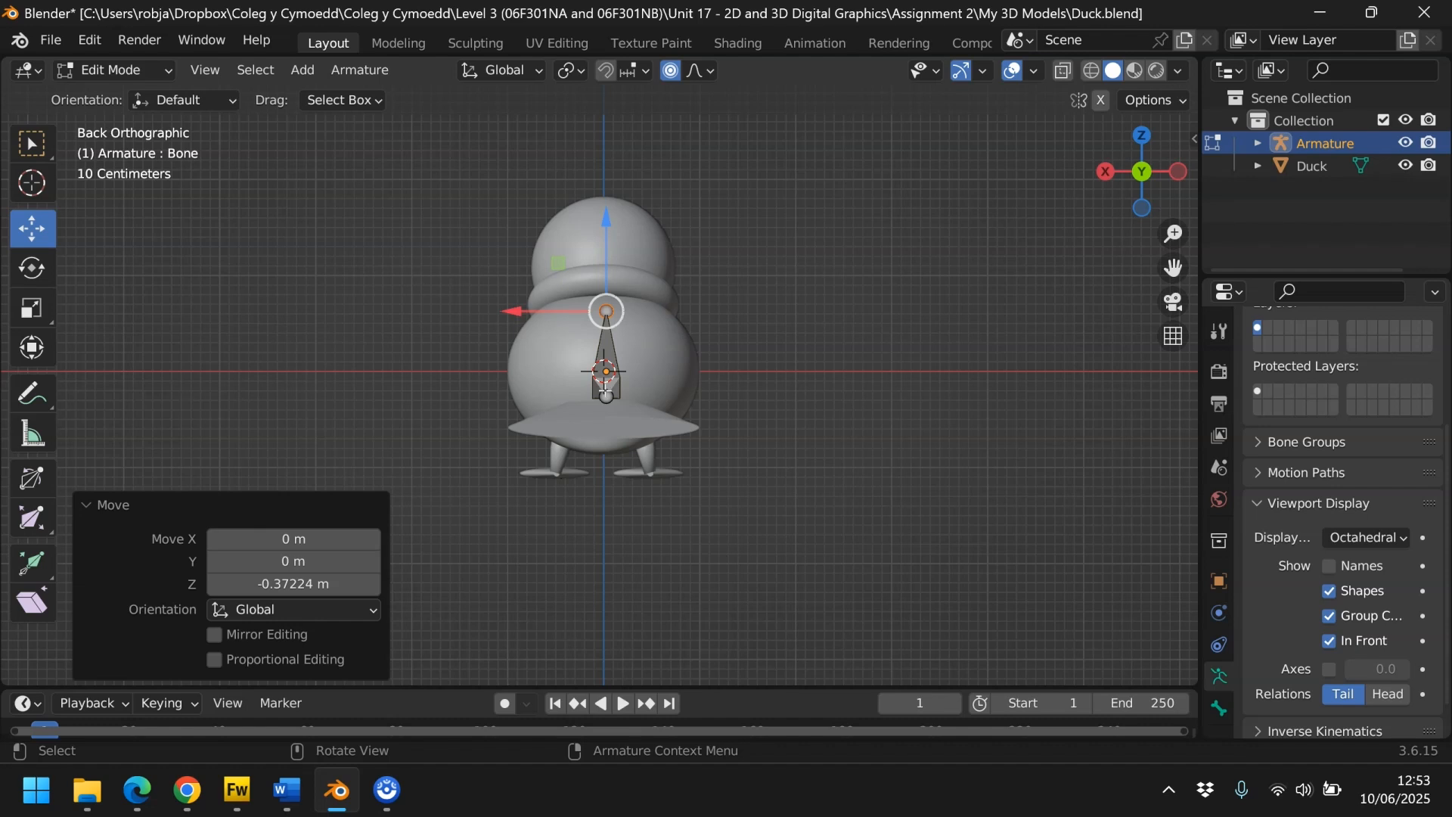
click(611, 317)
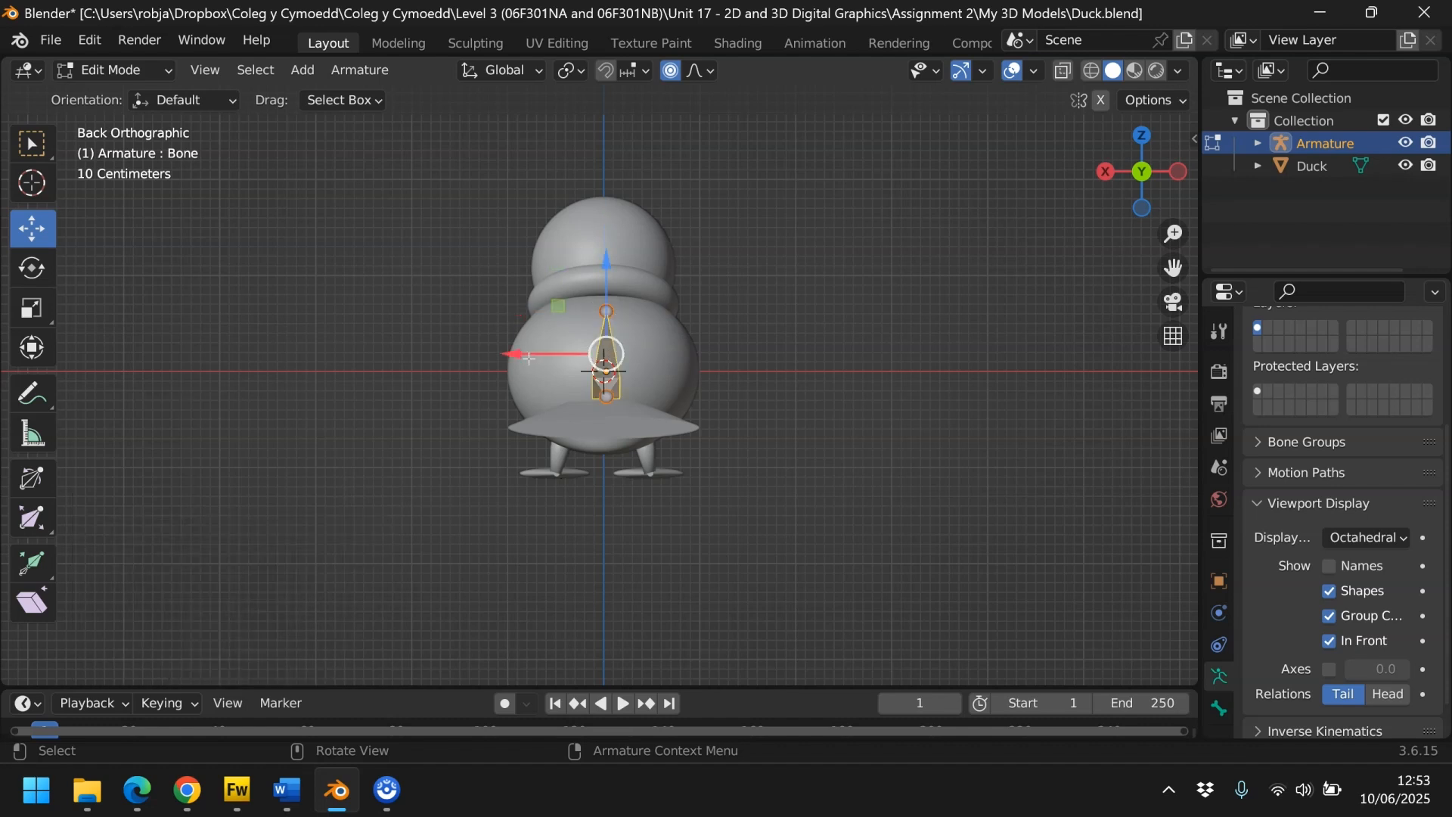
mouse_move(513, 360)
mouse_down()
mouse_move(477, 361)
mouse_move(511, 364)
mouse_up()
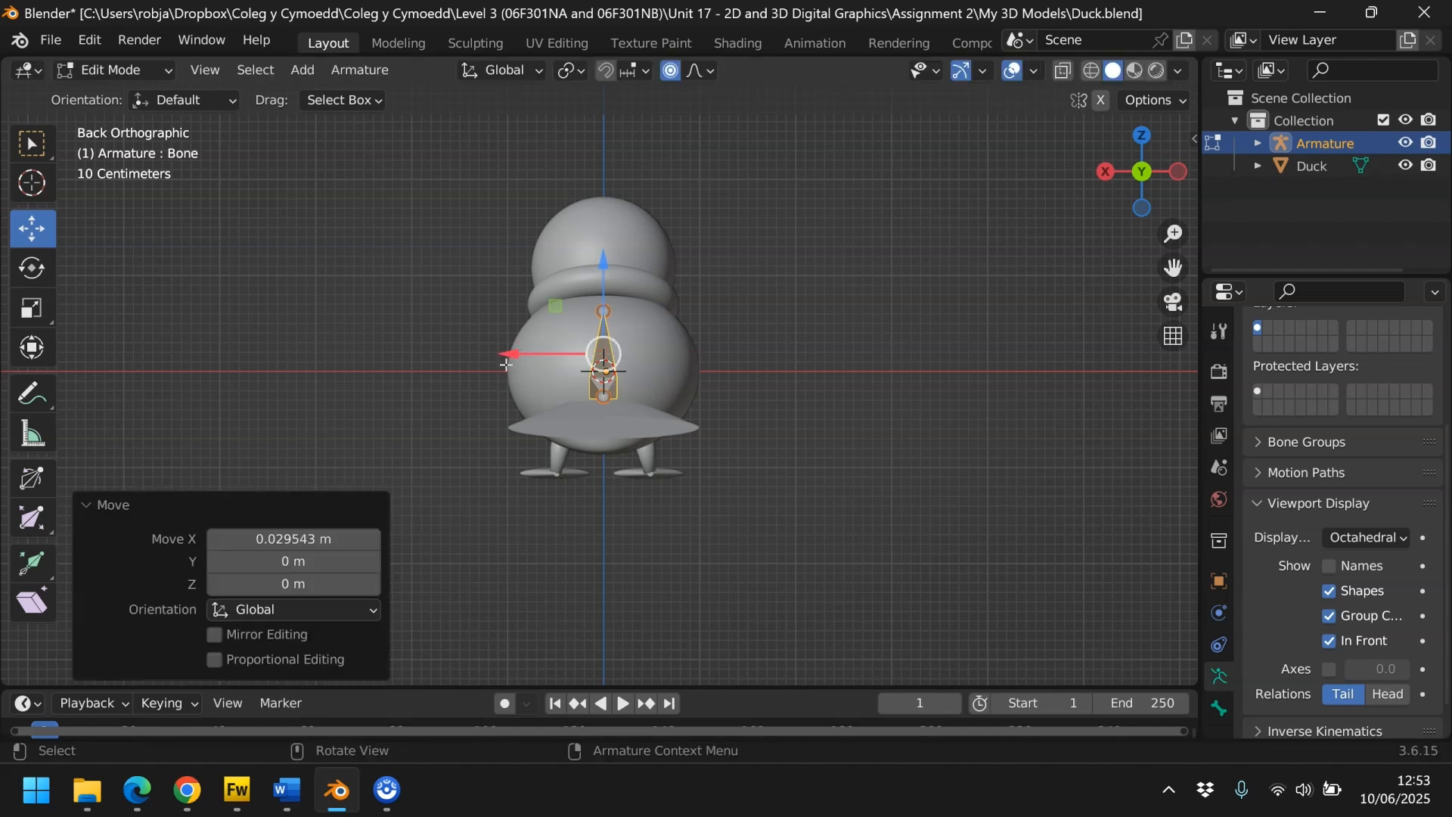
click(1132, 141)
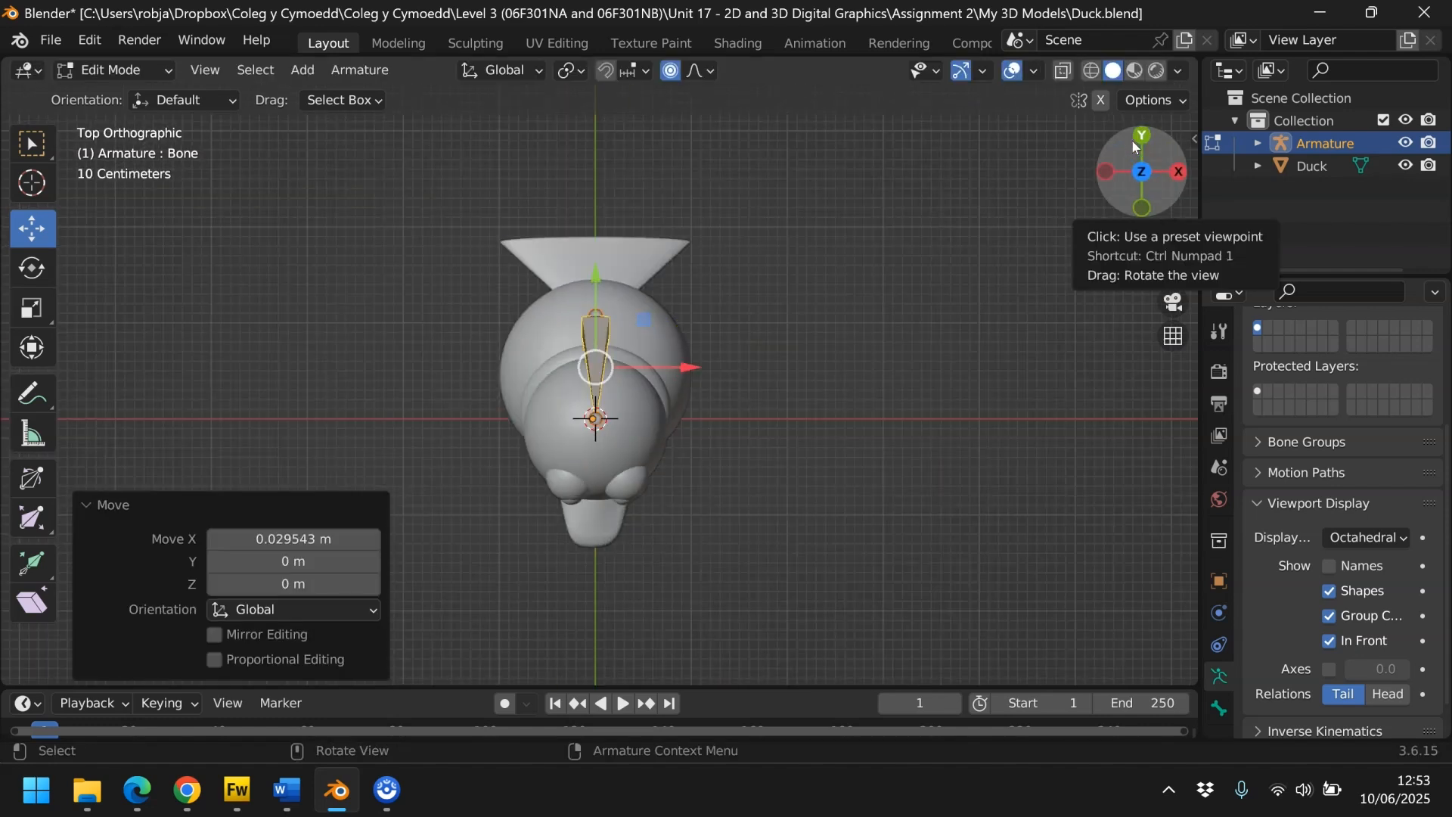
- Extrude a second bone about 0.55 m long from the first bone's tip up into the duck's head
drag(1115, 182, 1240, 198)
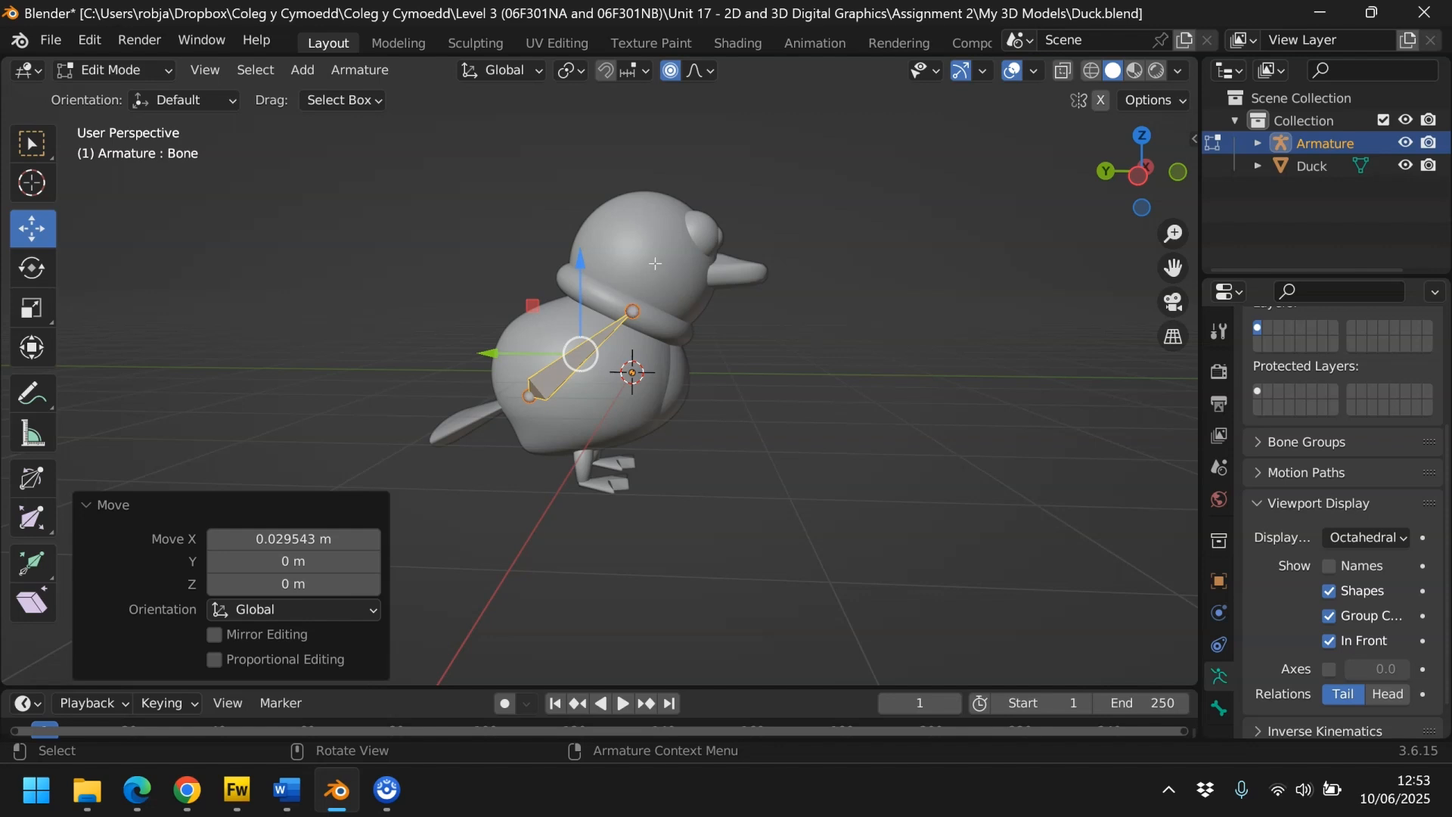
click(633, 310)
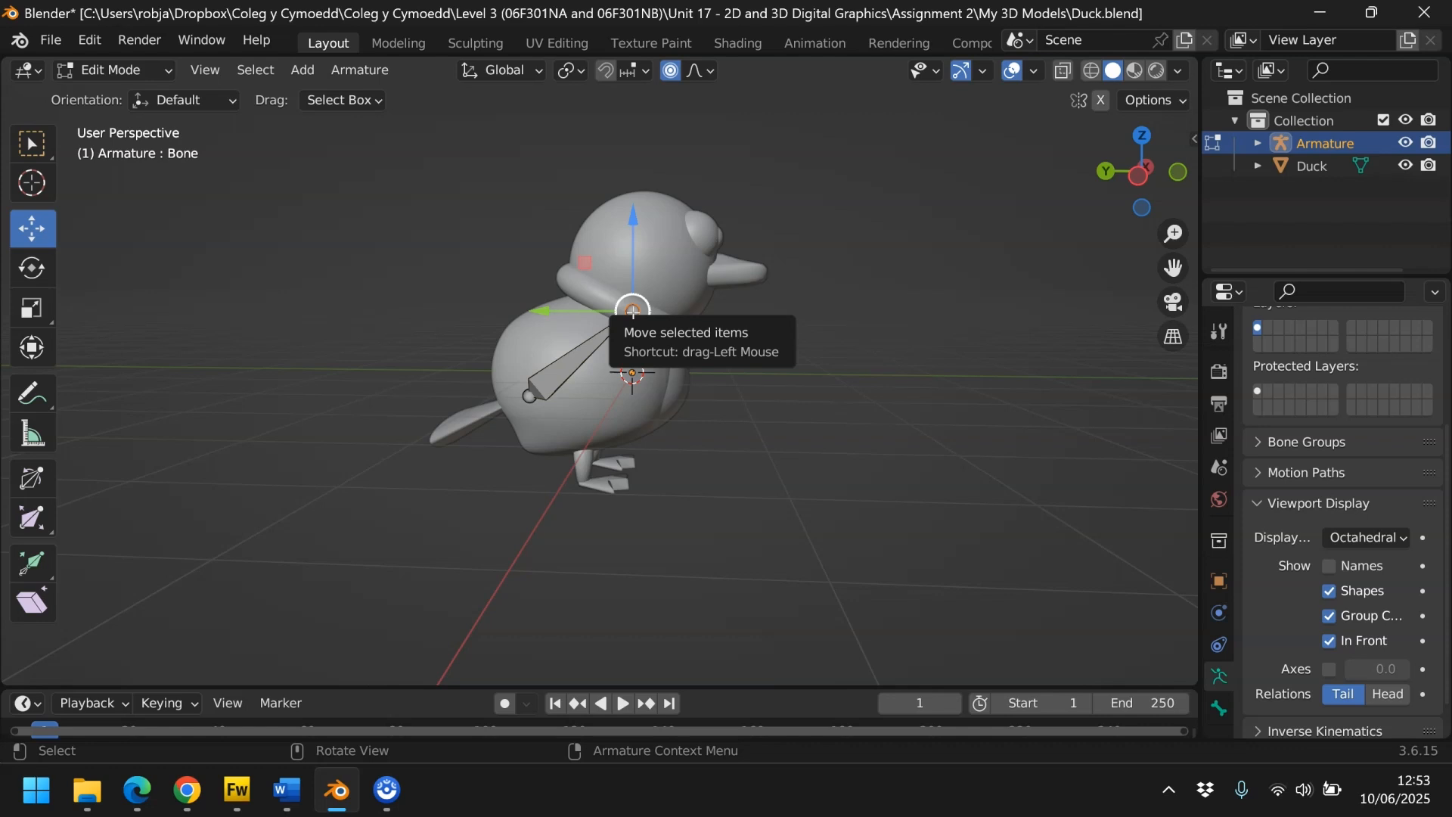
key(e)
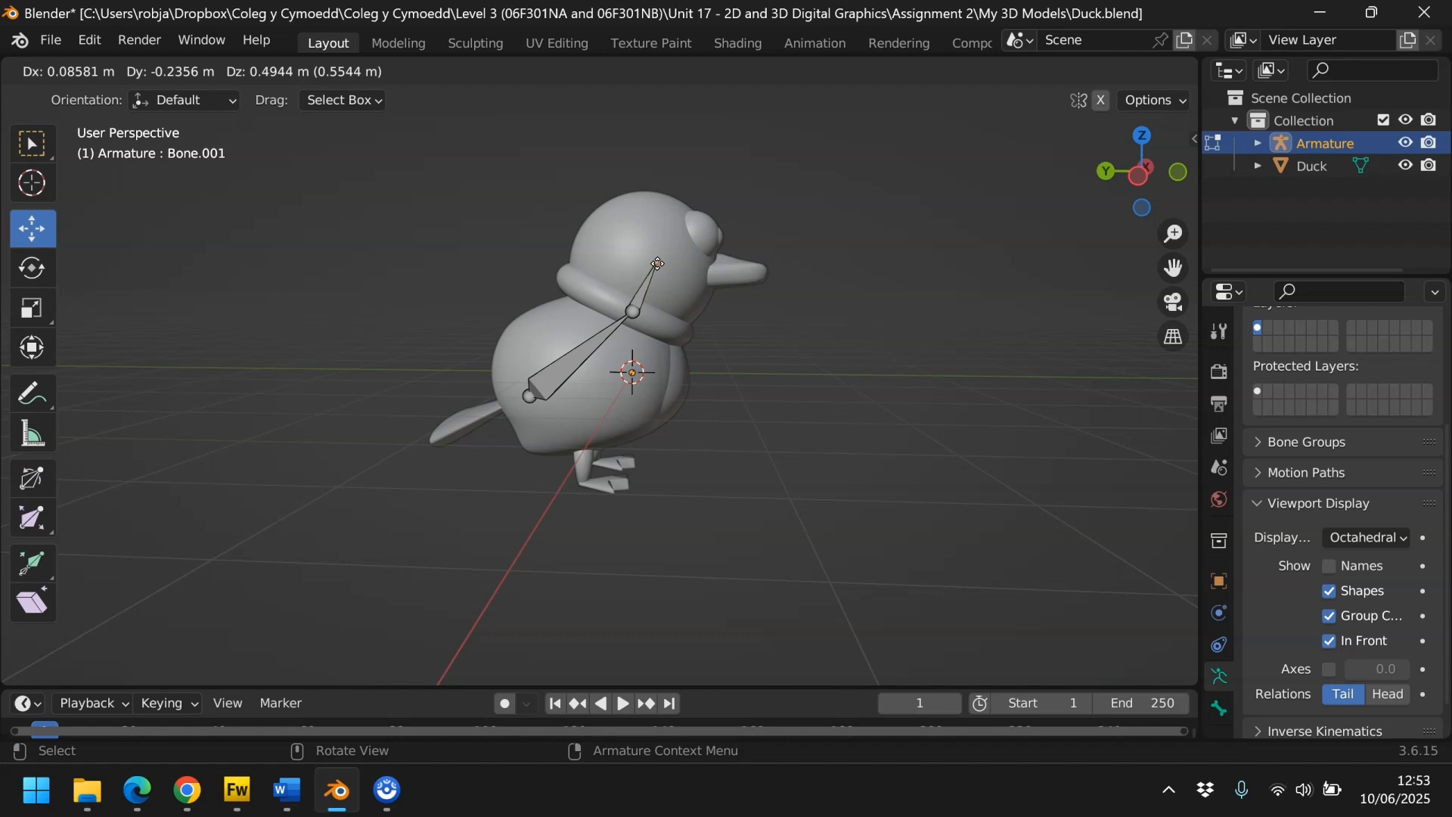
click(657, 264)
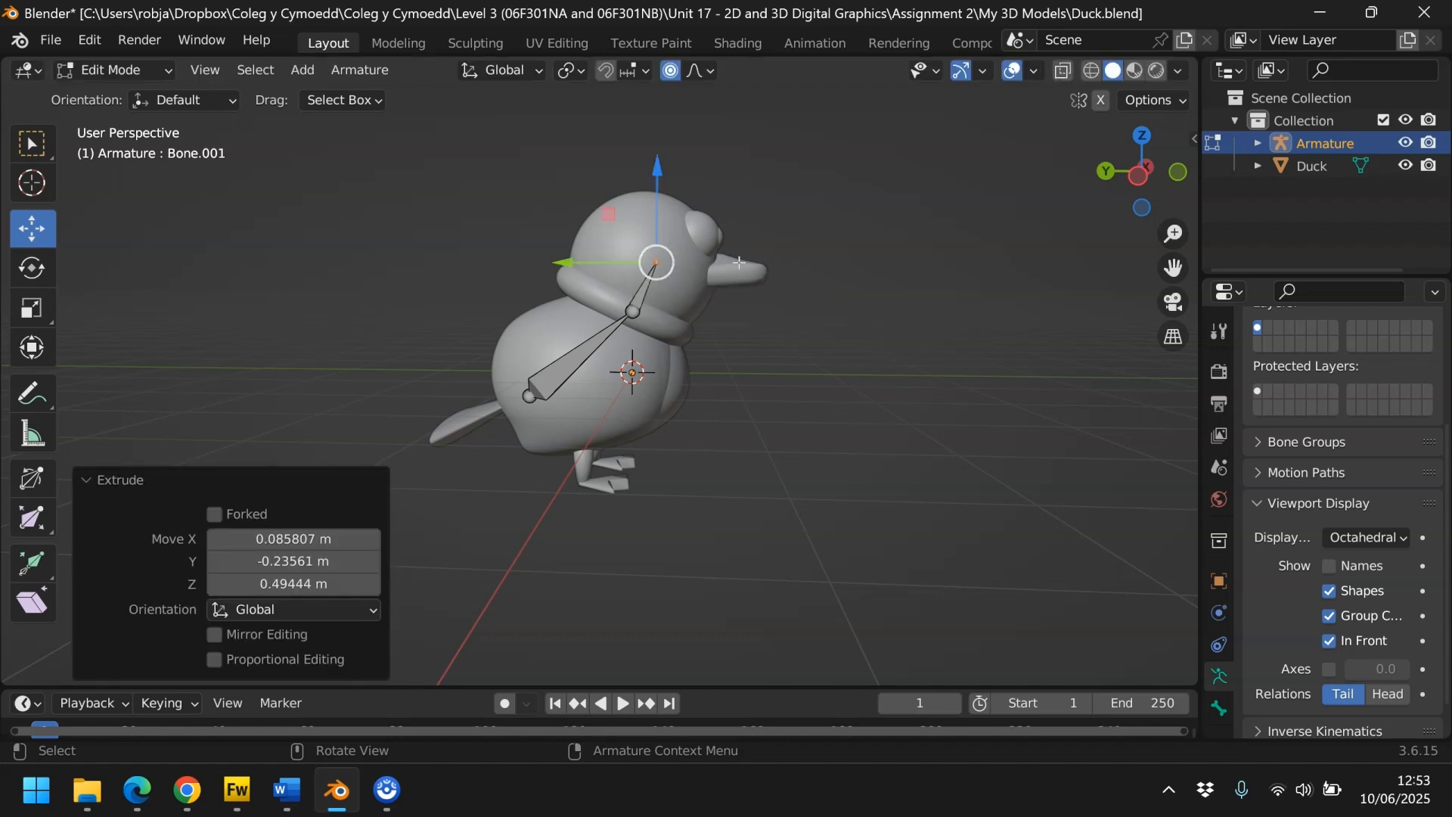
- Move the head bone's tip about 0.06 m in the negative X direction to centre it in the head
drag(1169, 181, 1271, 177)
drag(699, 266, 690, 266)
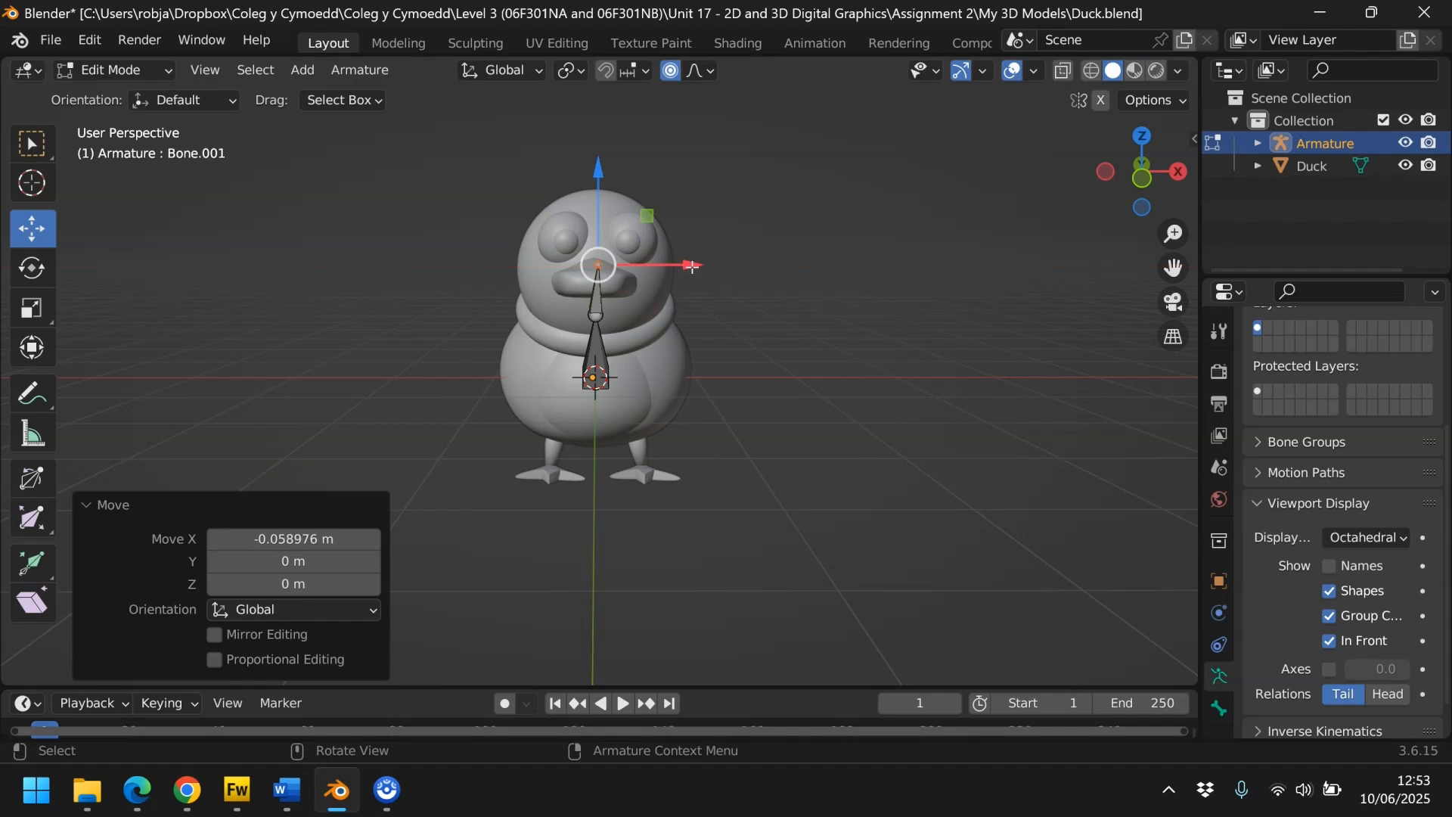
click(302, 76)
- Extrude a third bone about 1 m long from the head bone's tip forward into the duck's beak
drag(1119, 195, 1014, 204)
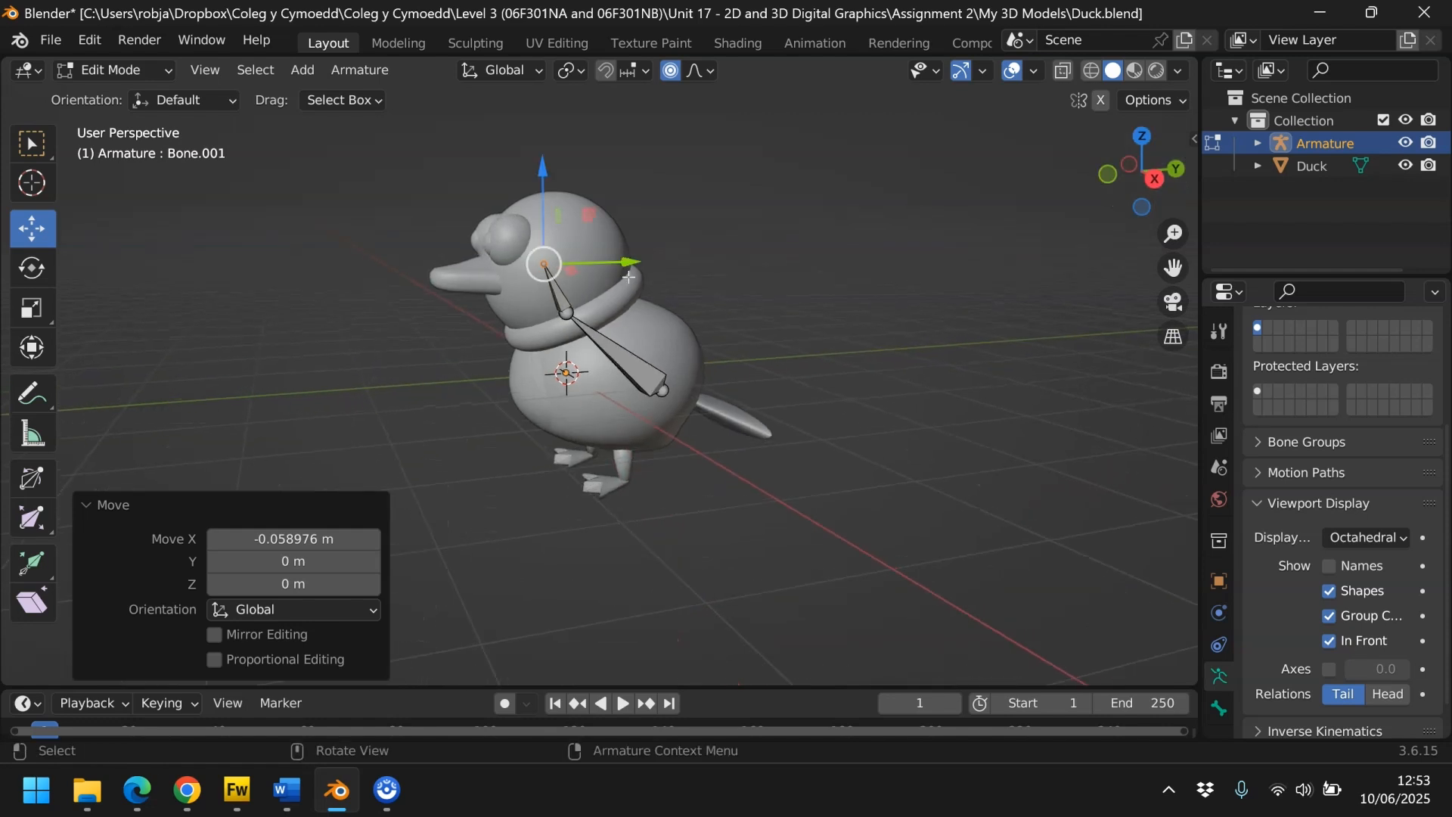
click(567, 314)
click(543, 265)
key(e)
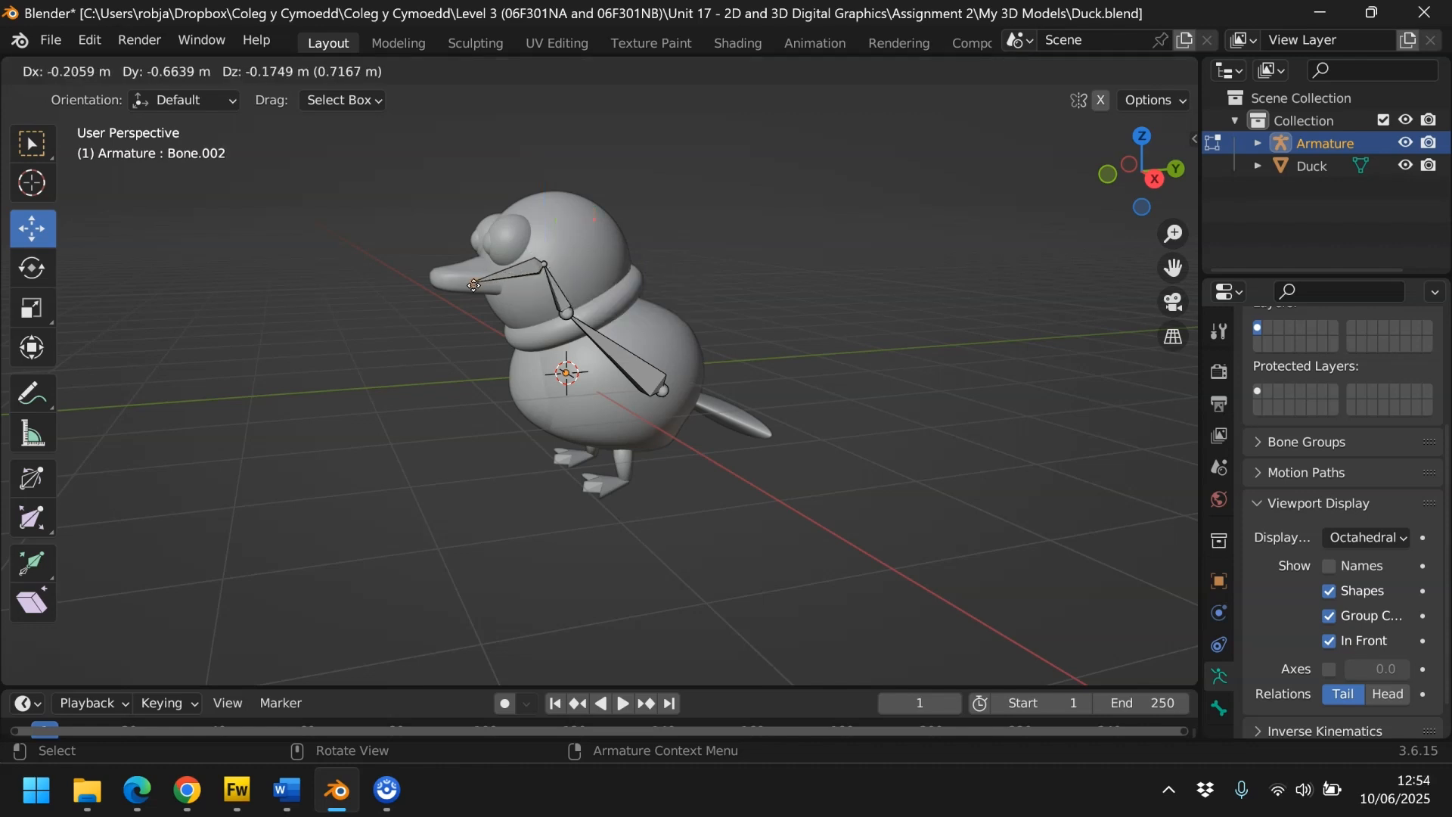
click(443, 283)
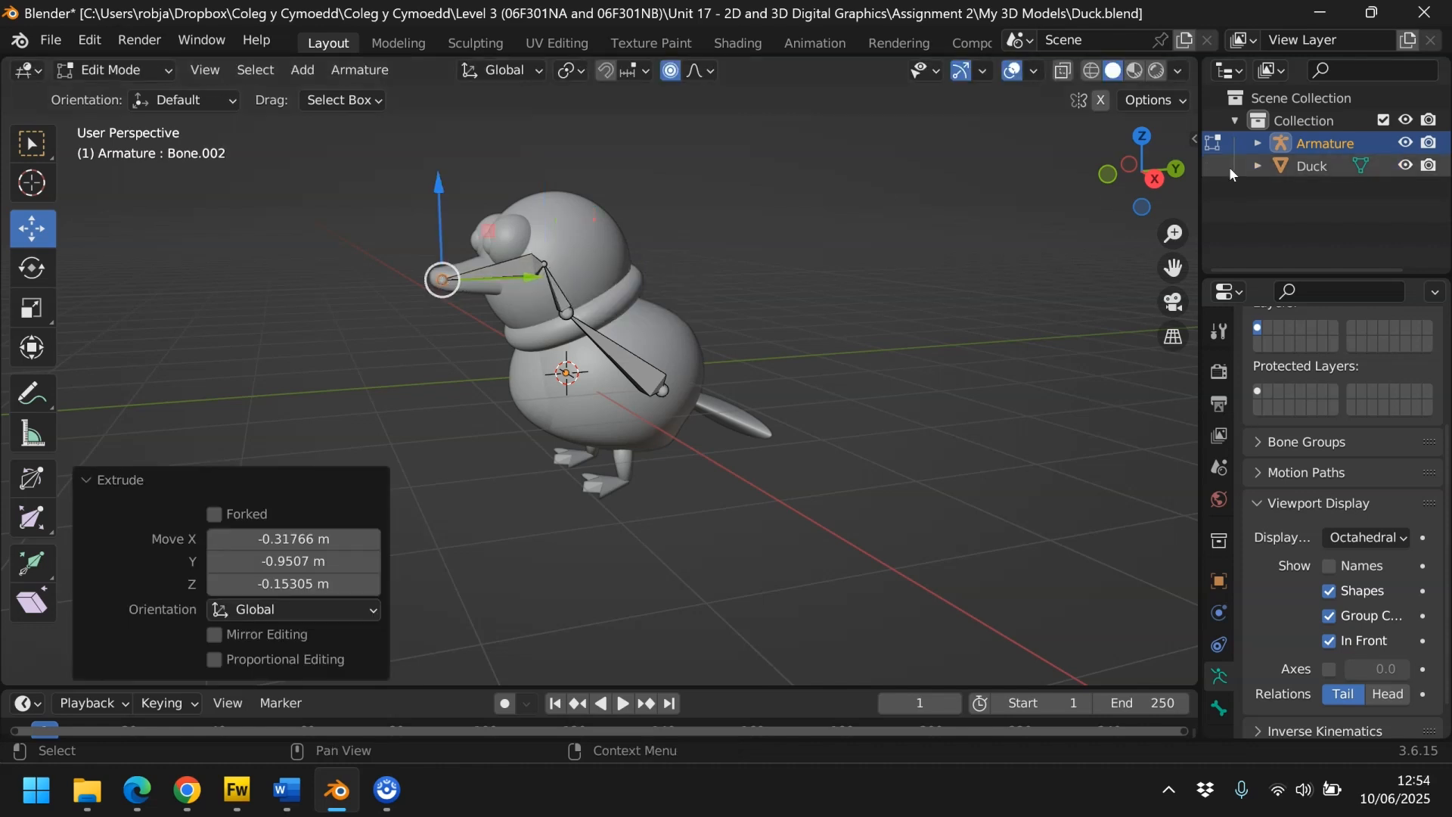
- From the front, move the beak bone's tip along positive X to centre it in the beak
drag(1150, 168, 1158, 168)
drag(1144, 157, 1144, 158)
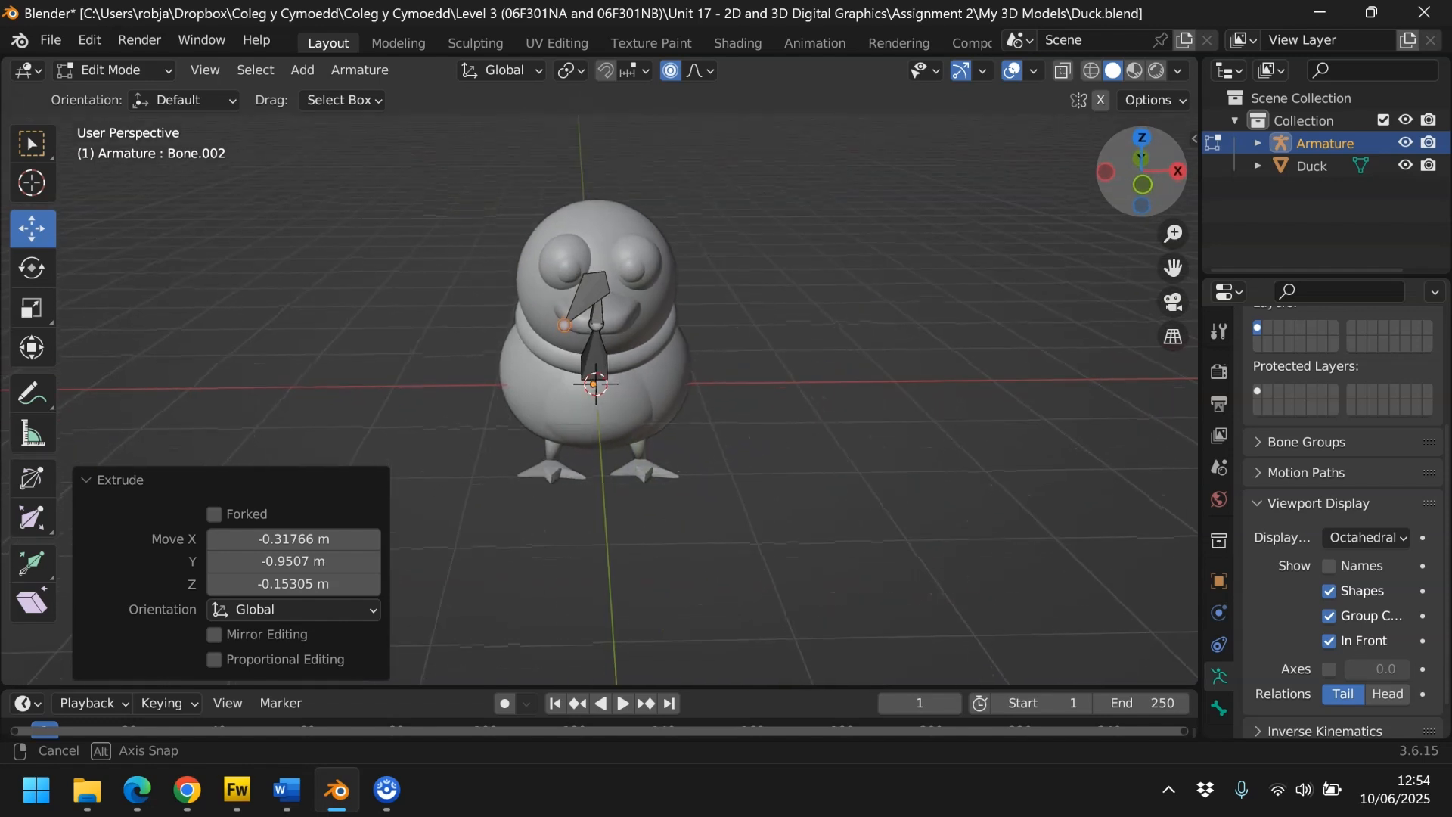
click(1144, 157)
drag(657, 277, 695, 277)
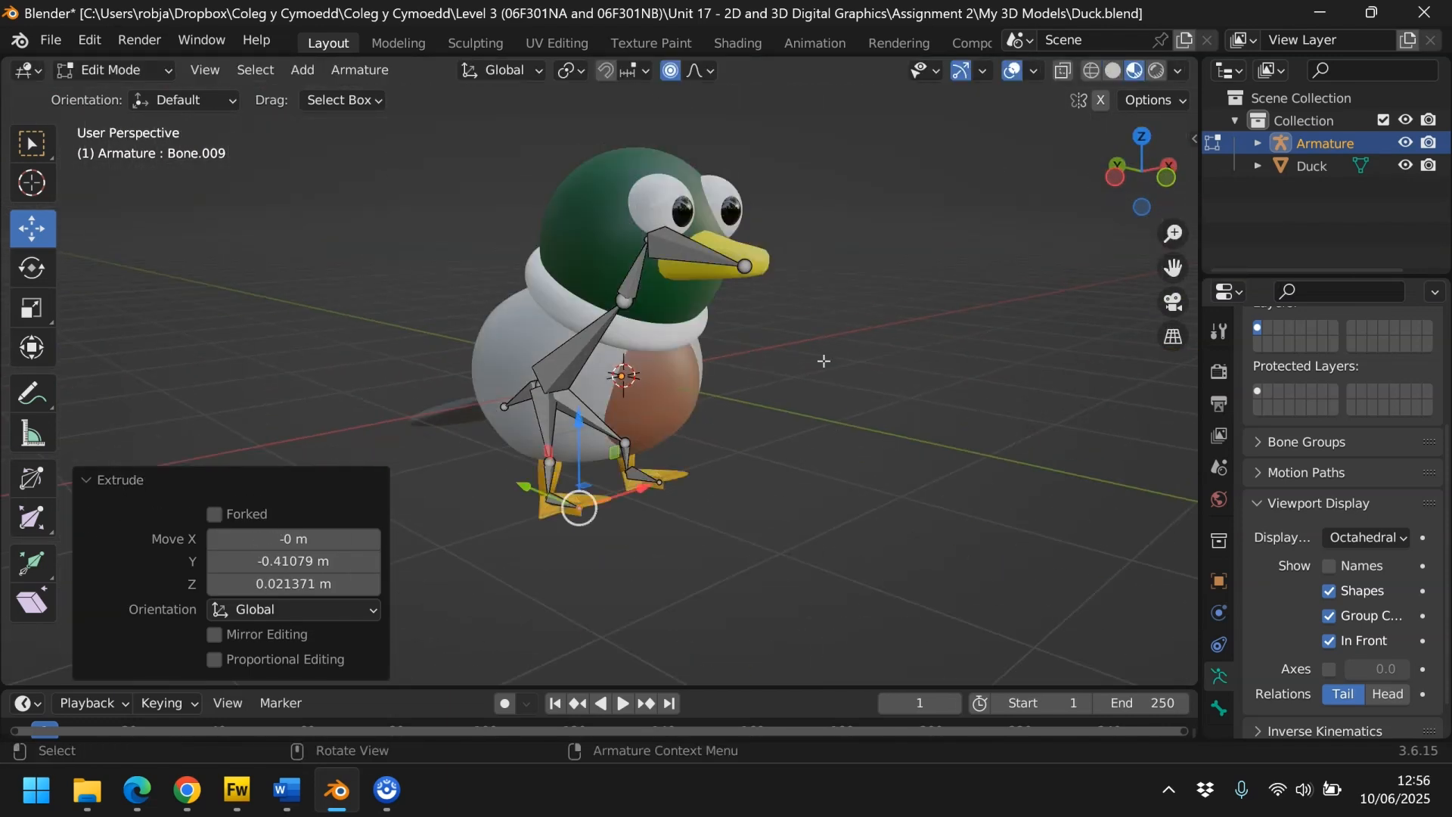
- Examine the armature by selecting the body, head, beak, tail, upper leg, lower leg and foot bones one after another
click(582, 344)
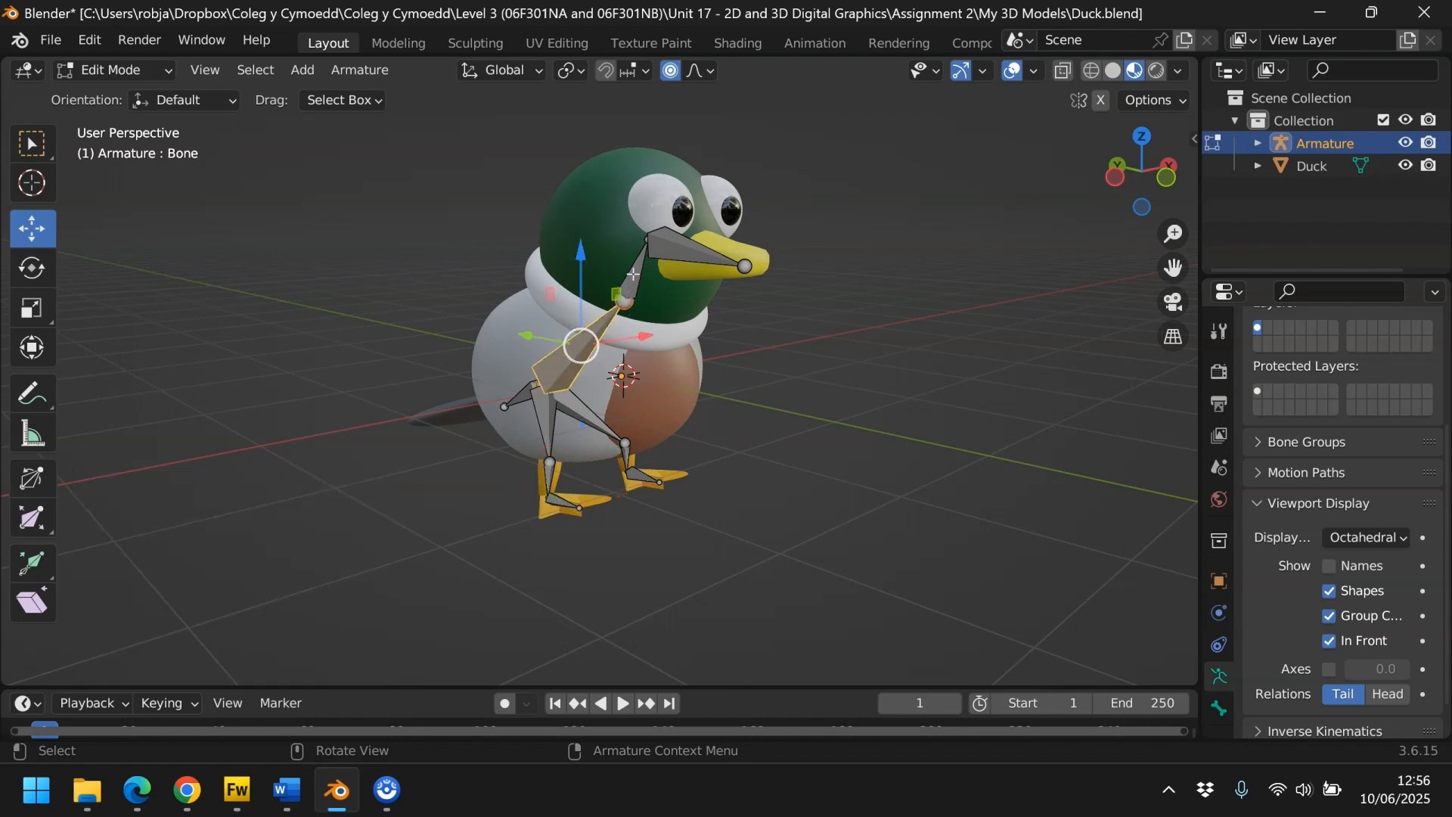
click(633, 274)
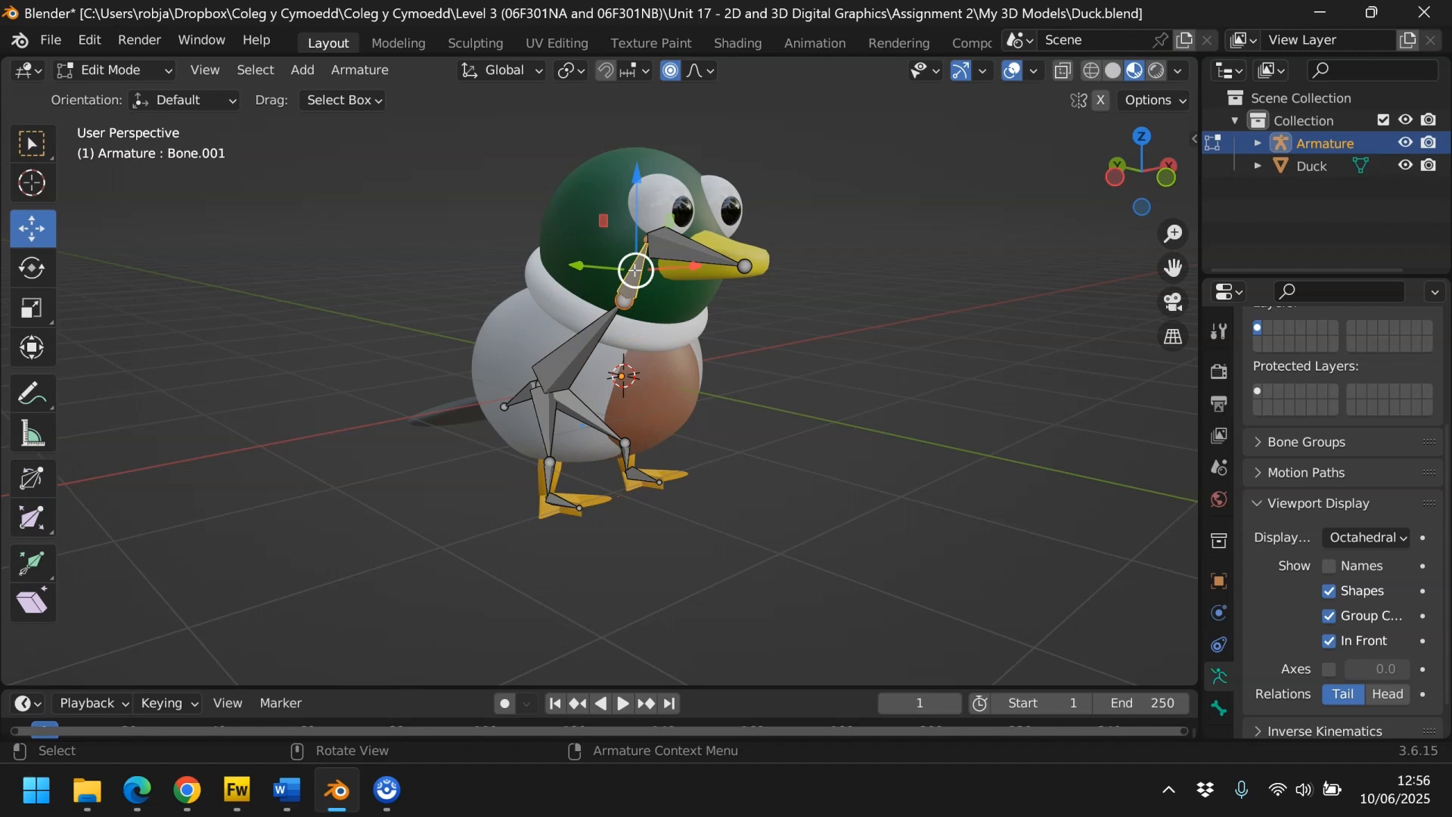
click(693, 245)
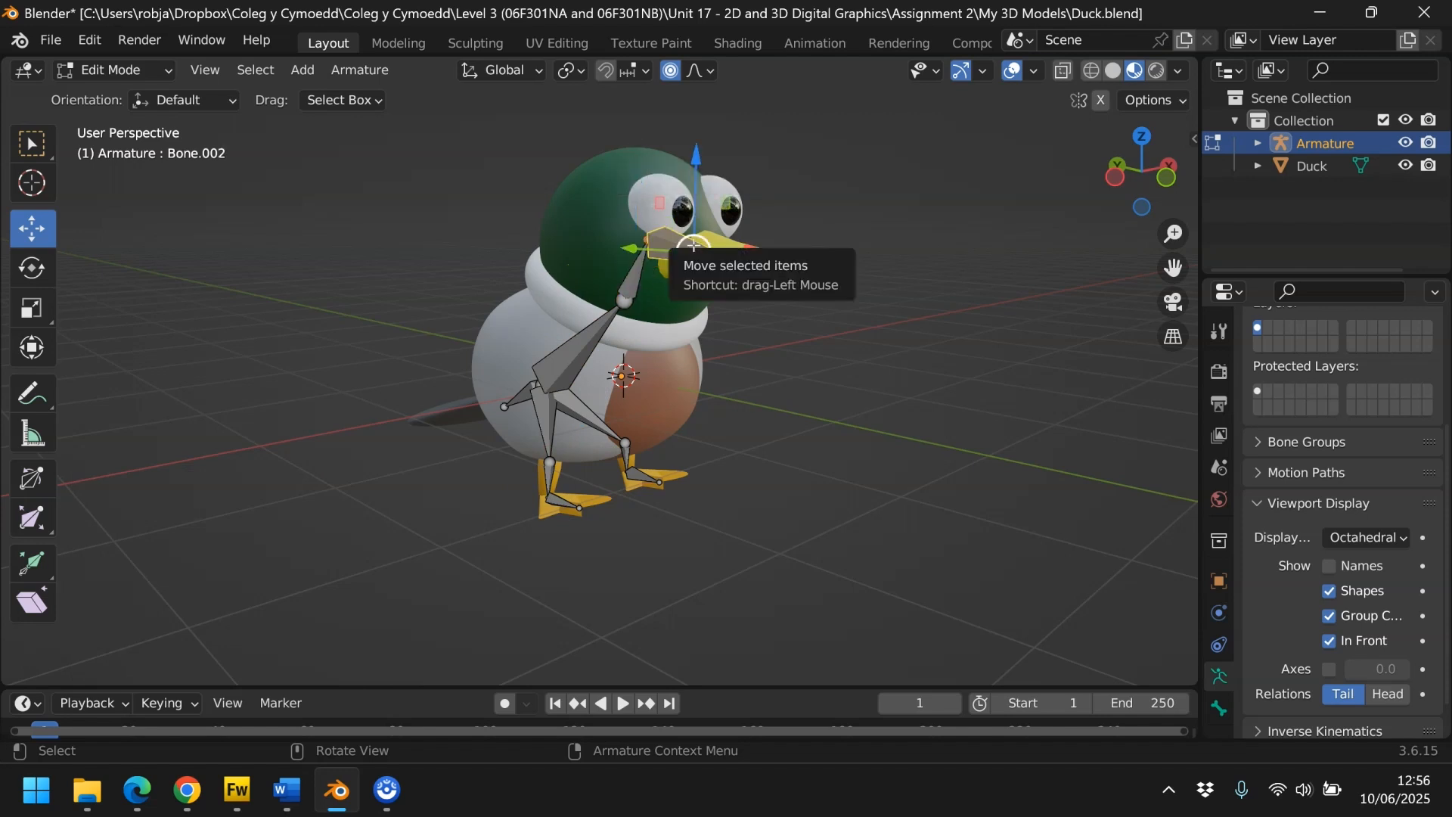
click(521, 396)
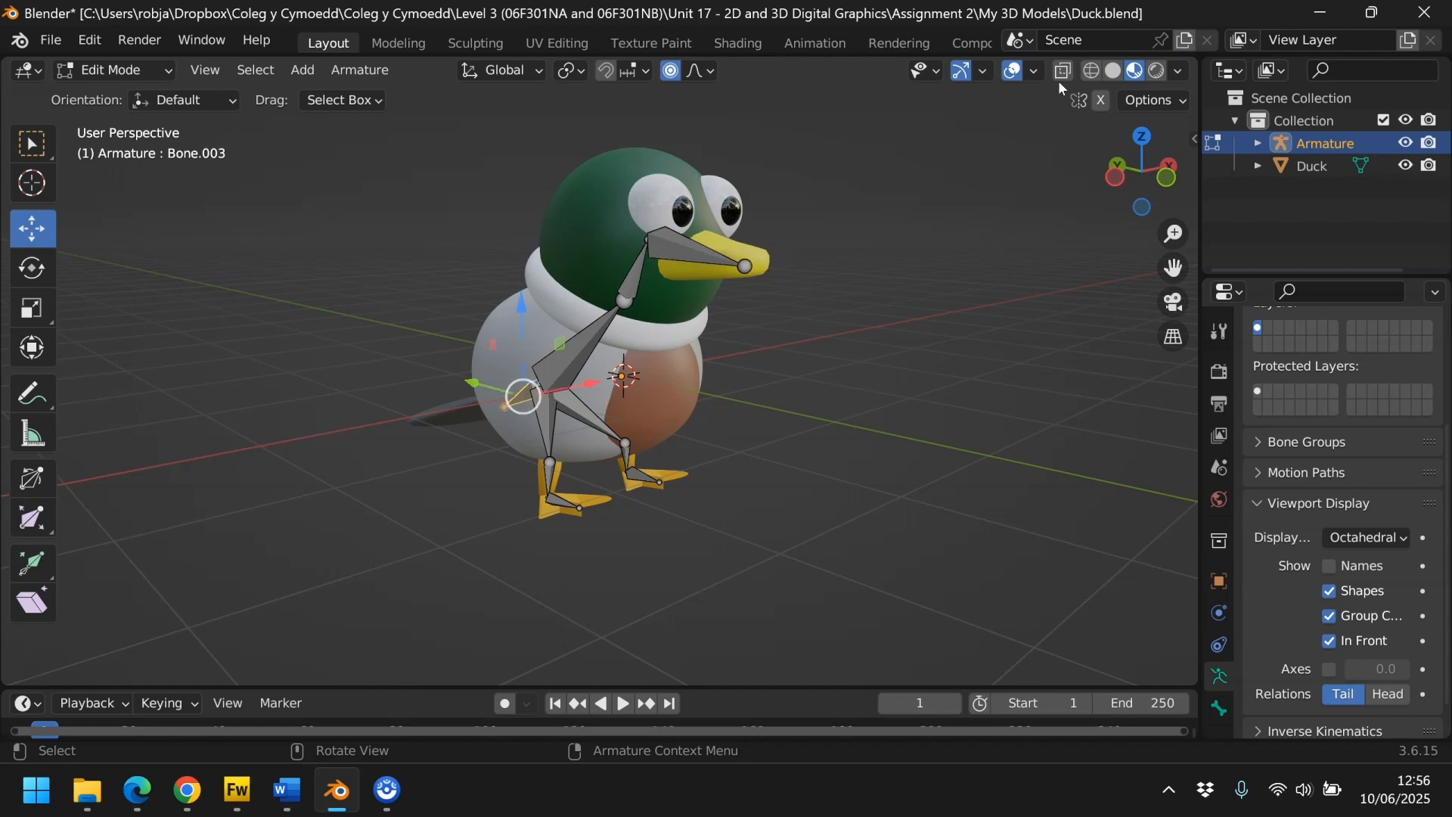
drag(1127, 141, 1241, 121)
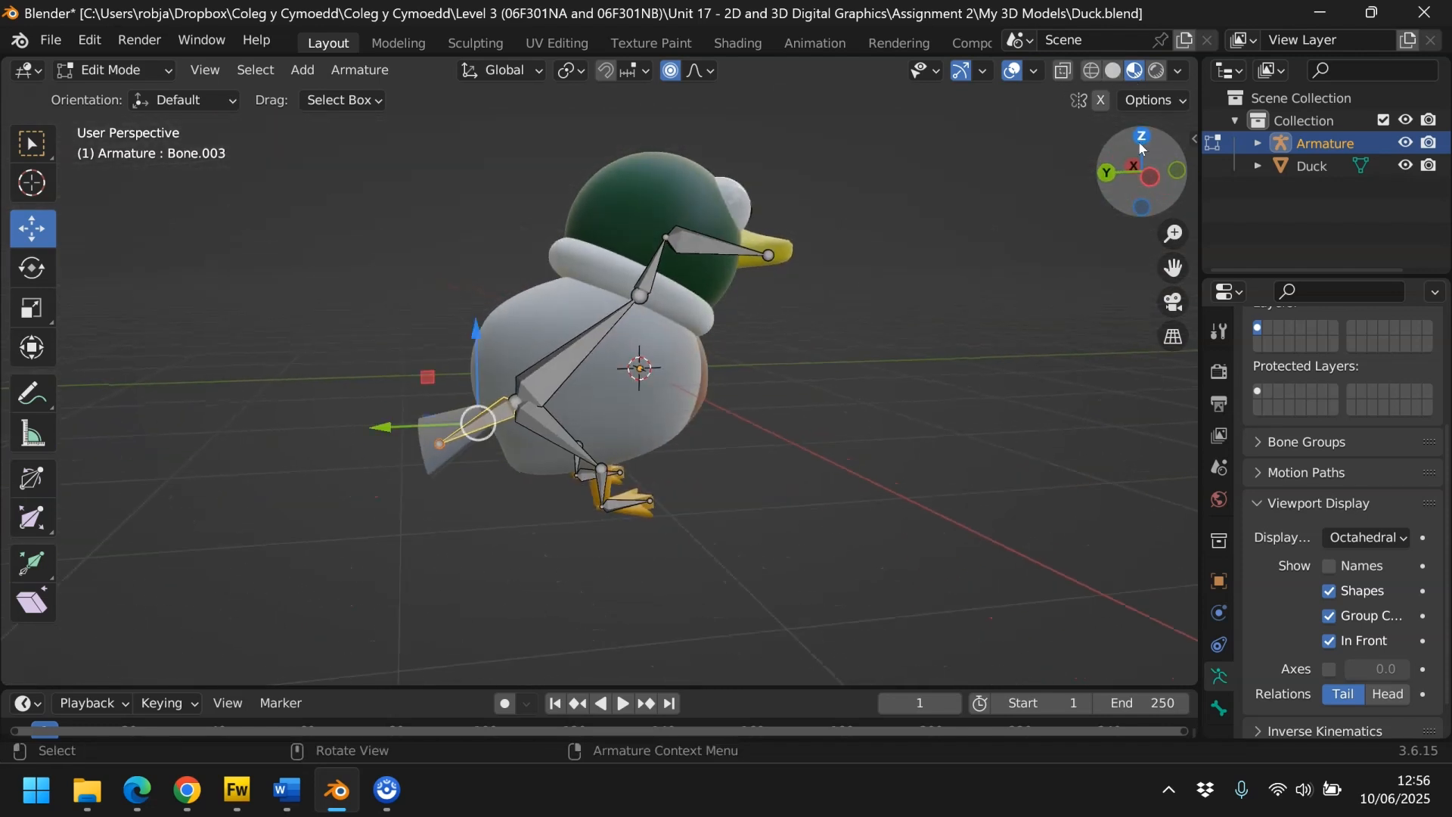
click(561, 440)
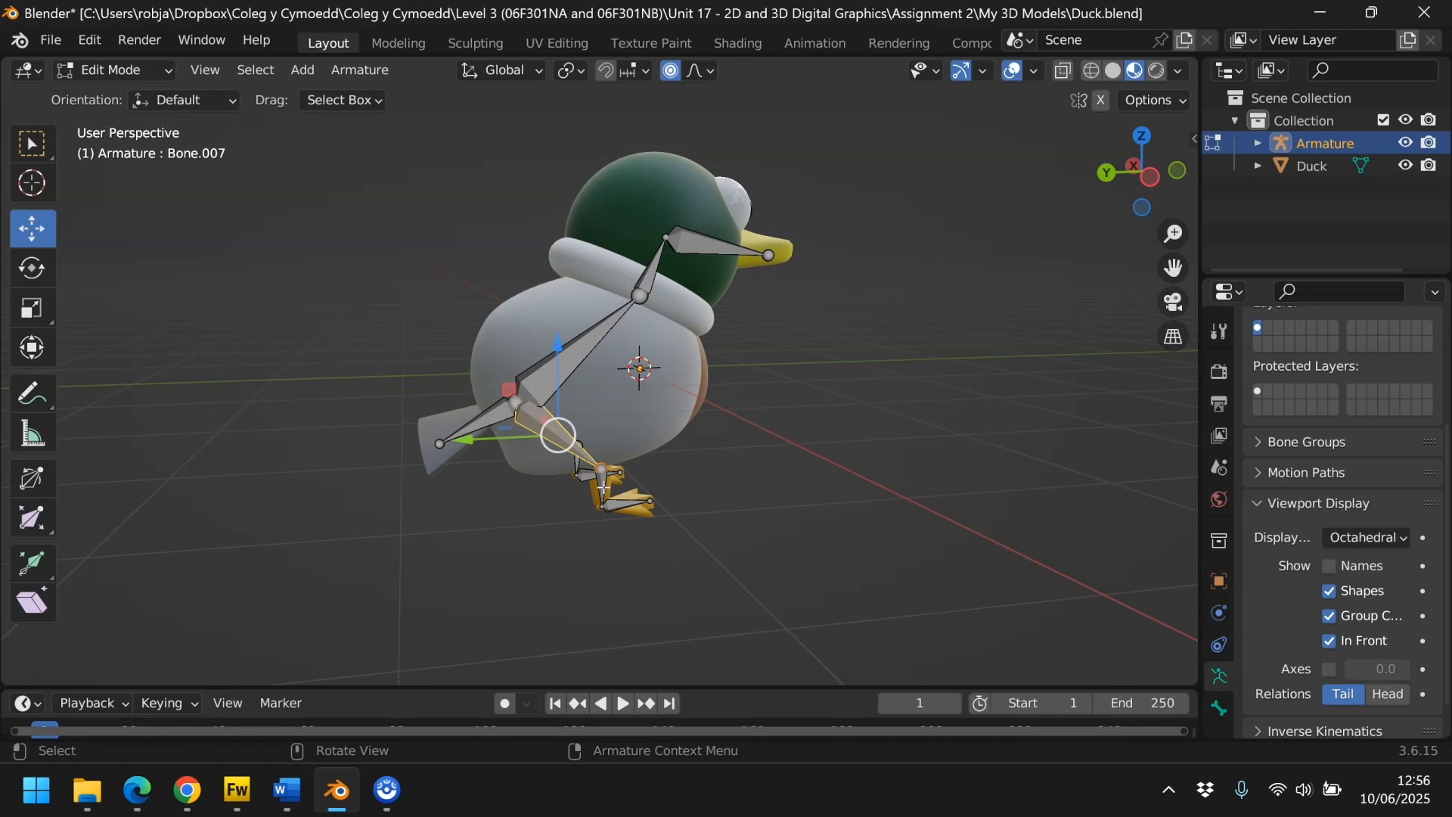
click(603, 477)
drag(1142, 172, 1169, 173)
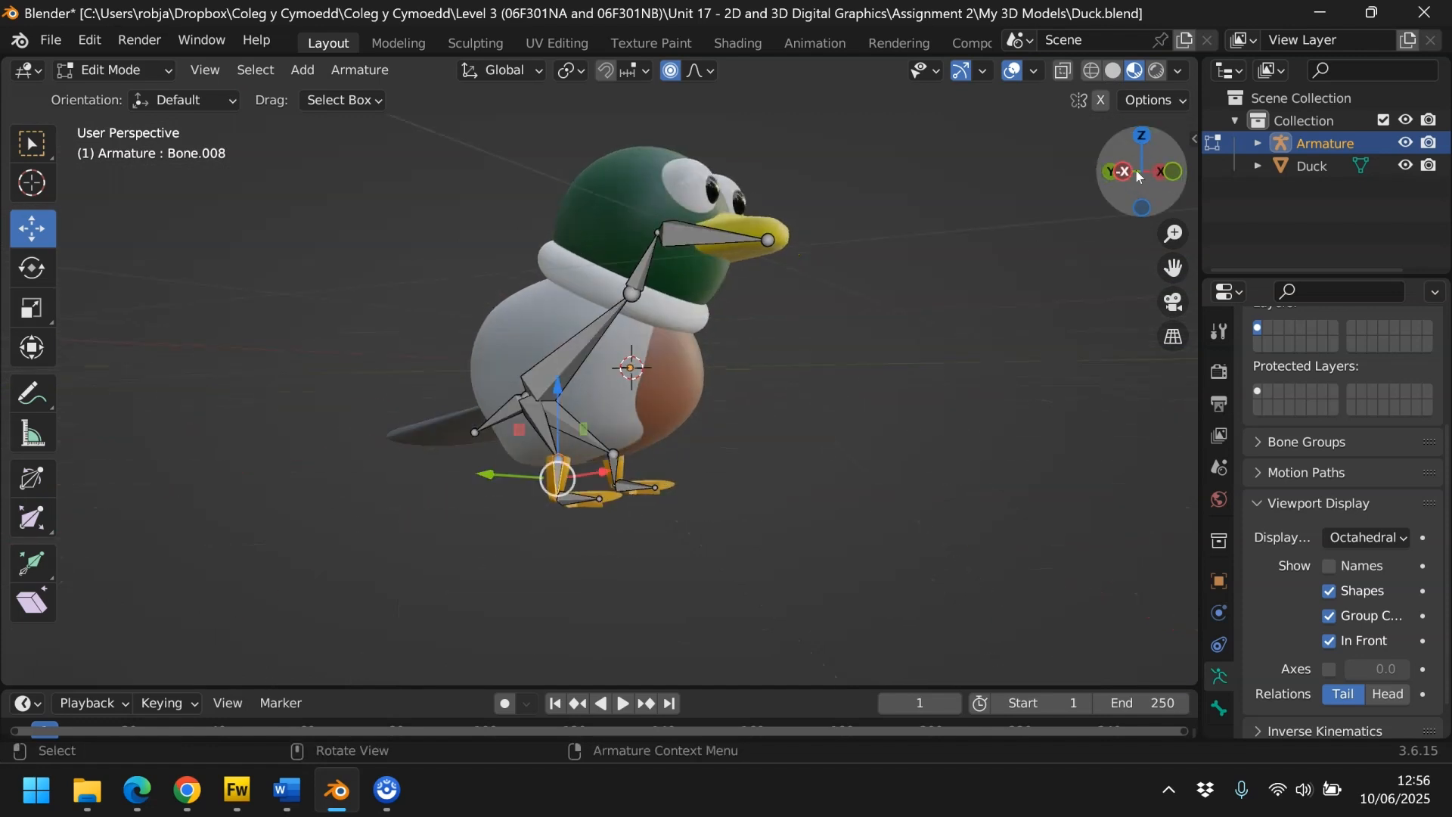
click(577, 500)
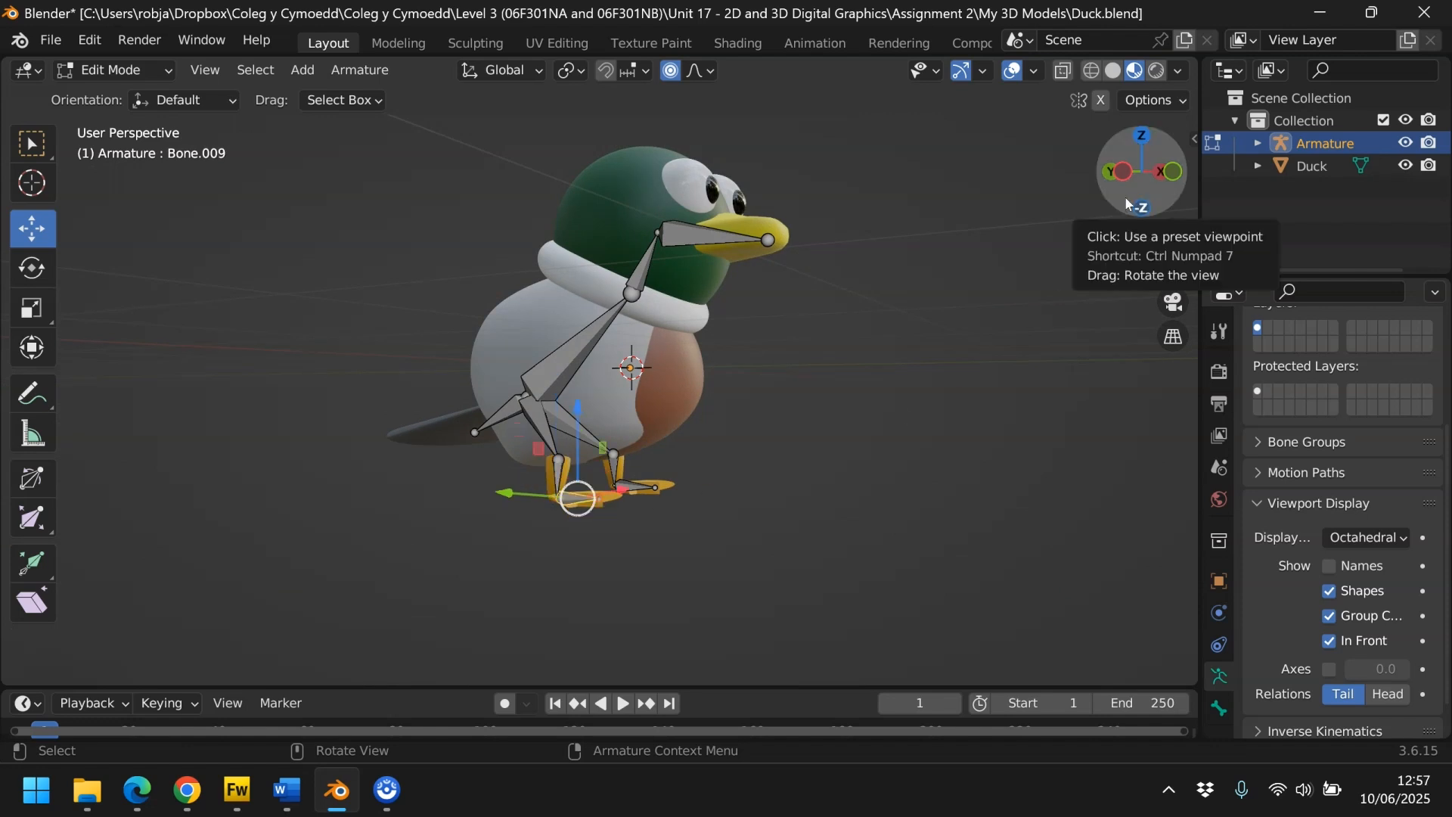
drag(1127, 205, 1134, 231)
- In Pose Mode, try rotating one upper leg bone about the X axis to test the duck's leg
click(169, 72)
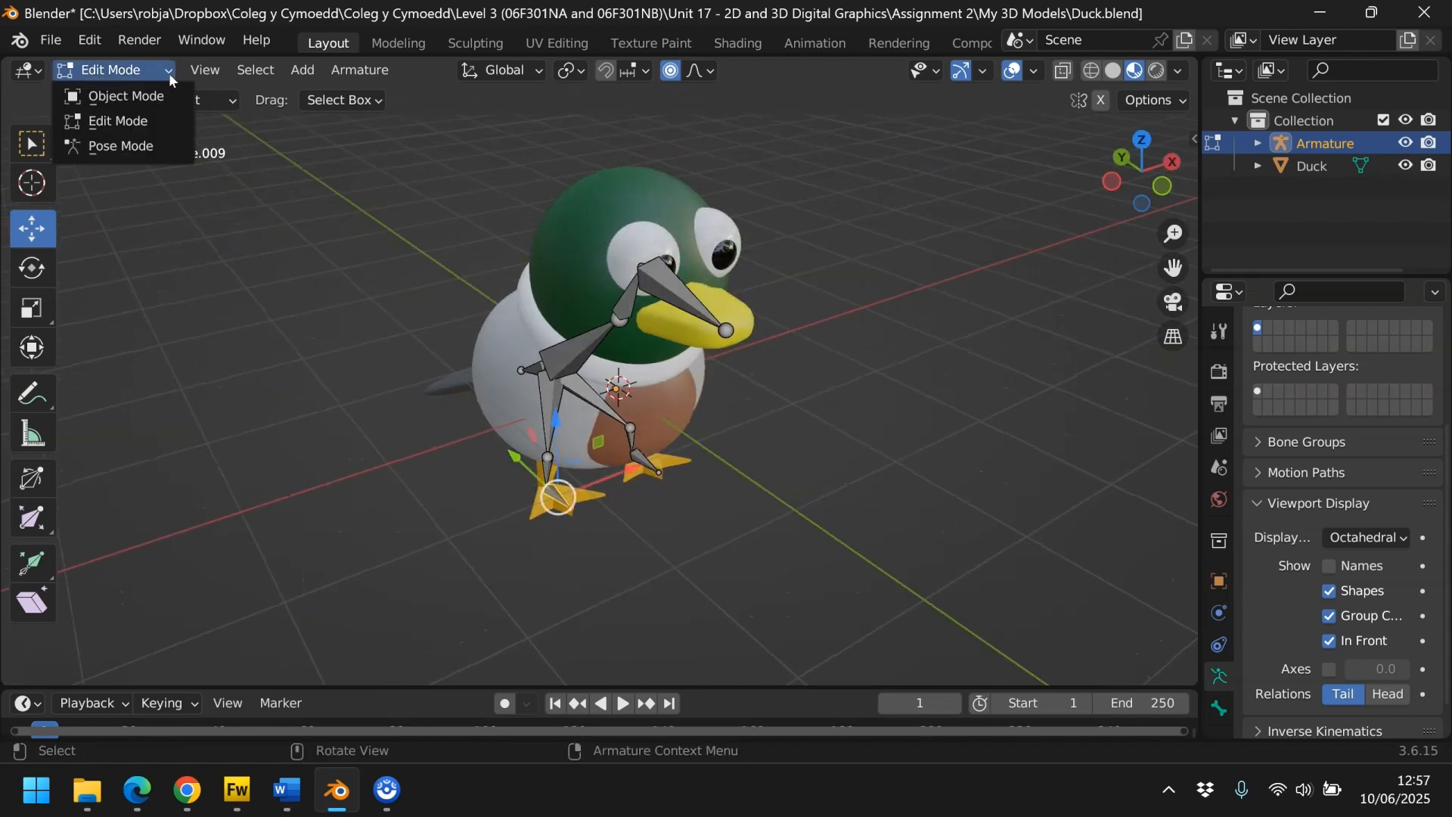
click(142, 147)
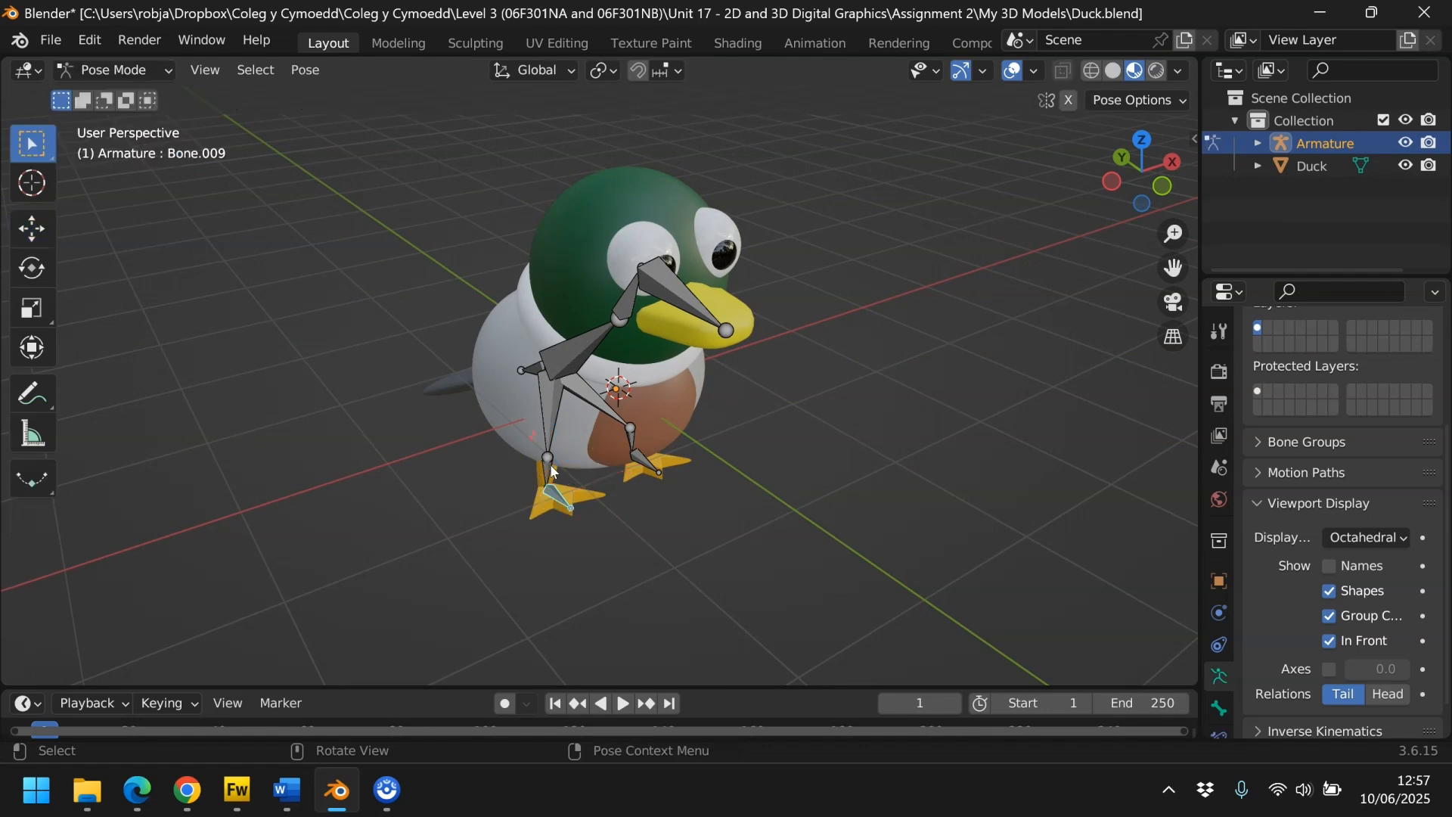
click(550, 416)
drag(1136, 174, 1153, 175)
click(31, 268)
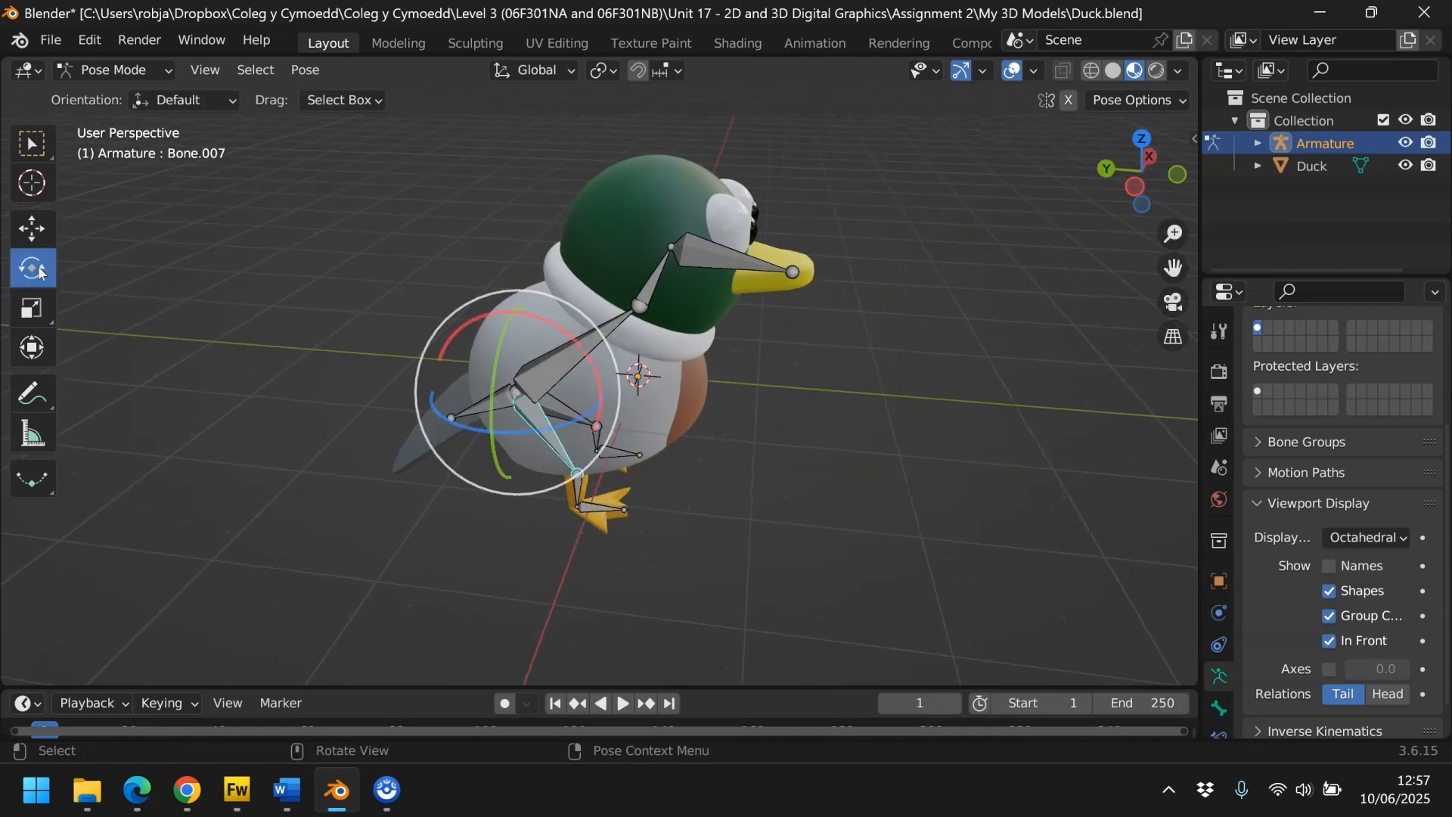
drag(575, 331, 578, 321)
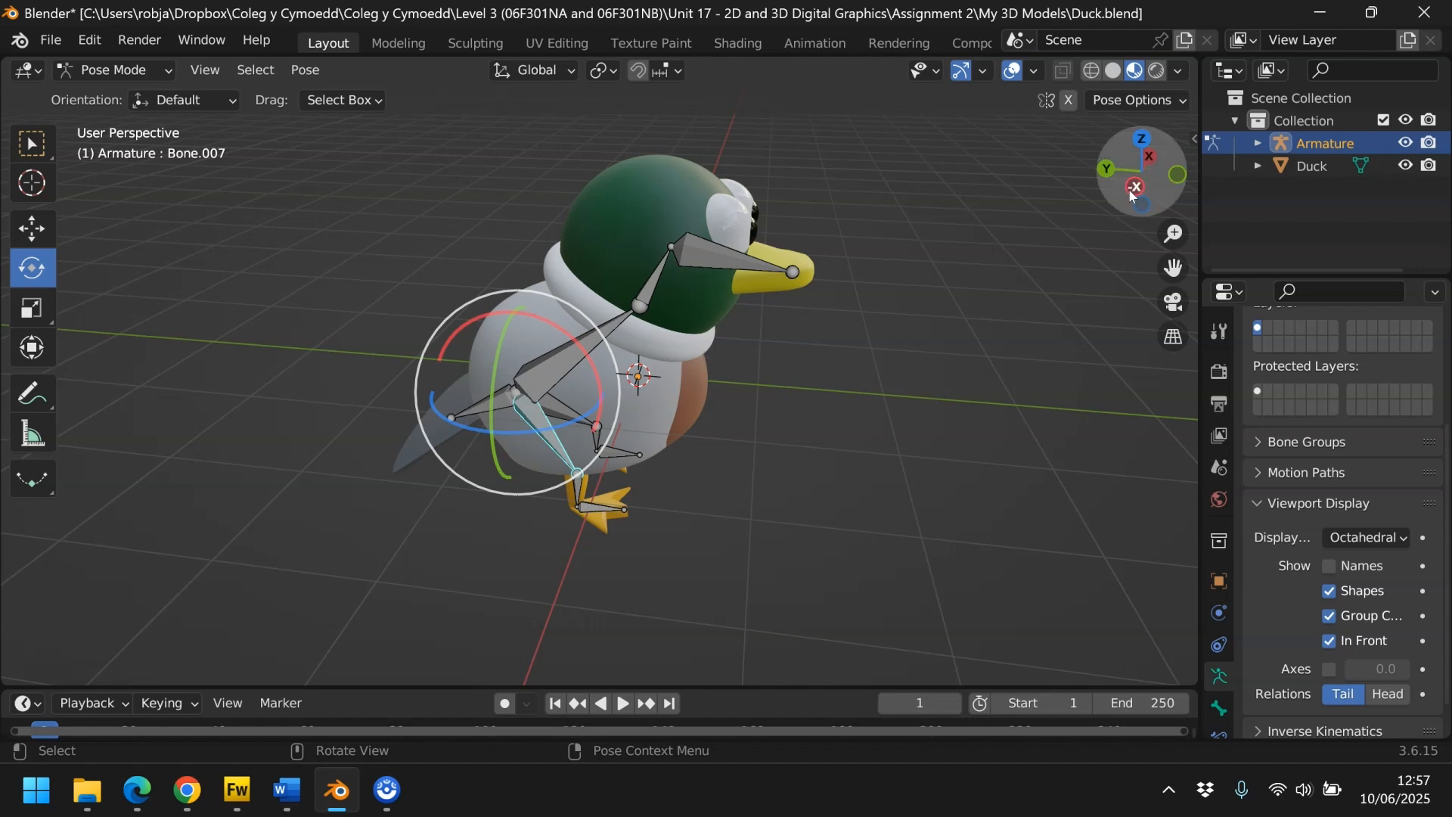
drag(1142, 174, 1119, 203)
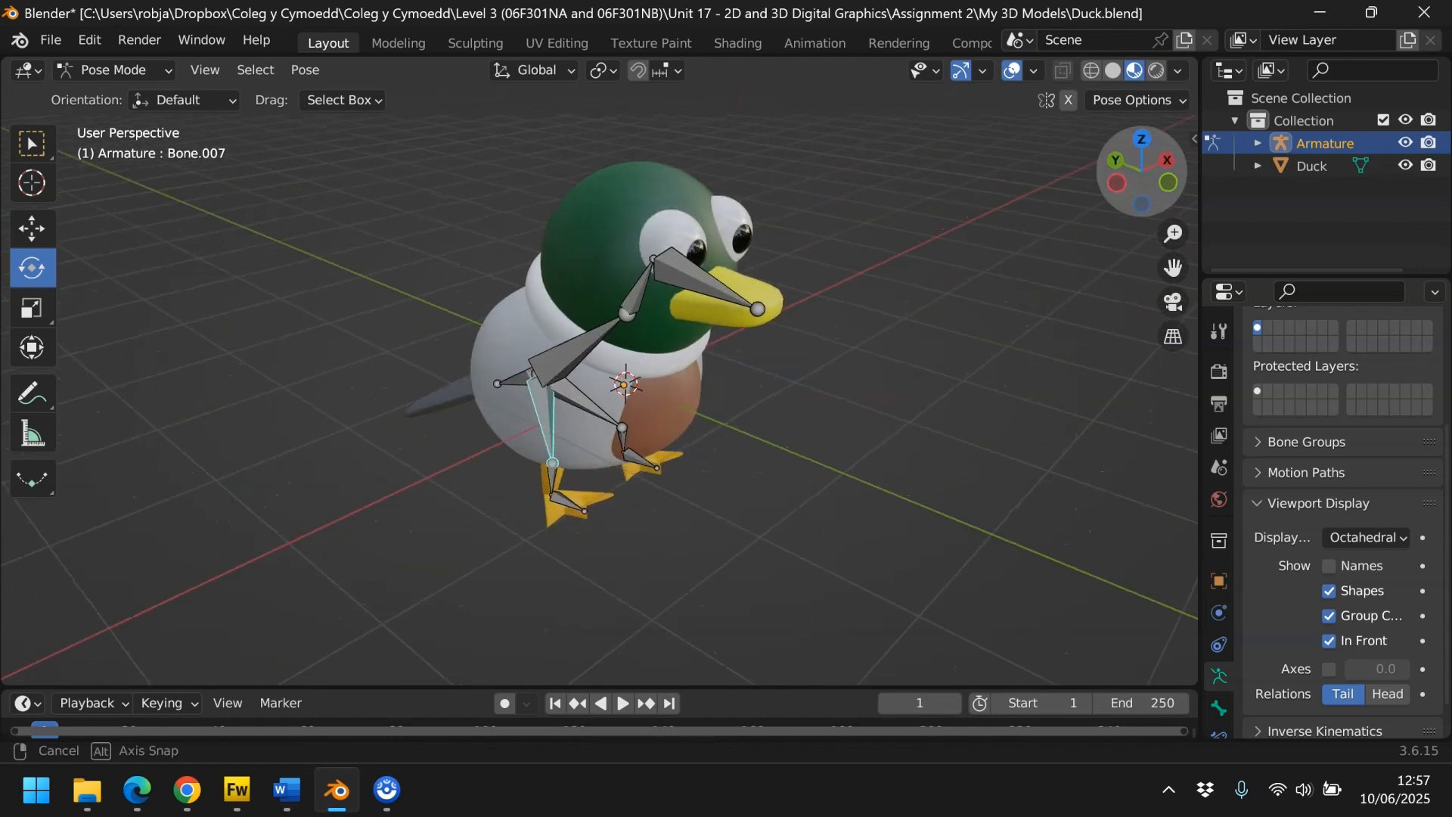
- In Object Mode, parent the Duck mesh to the armature with the parent type With Automatic Weights
click(165, 73)
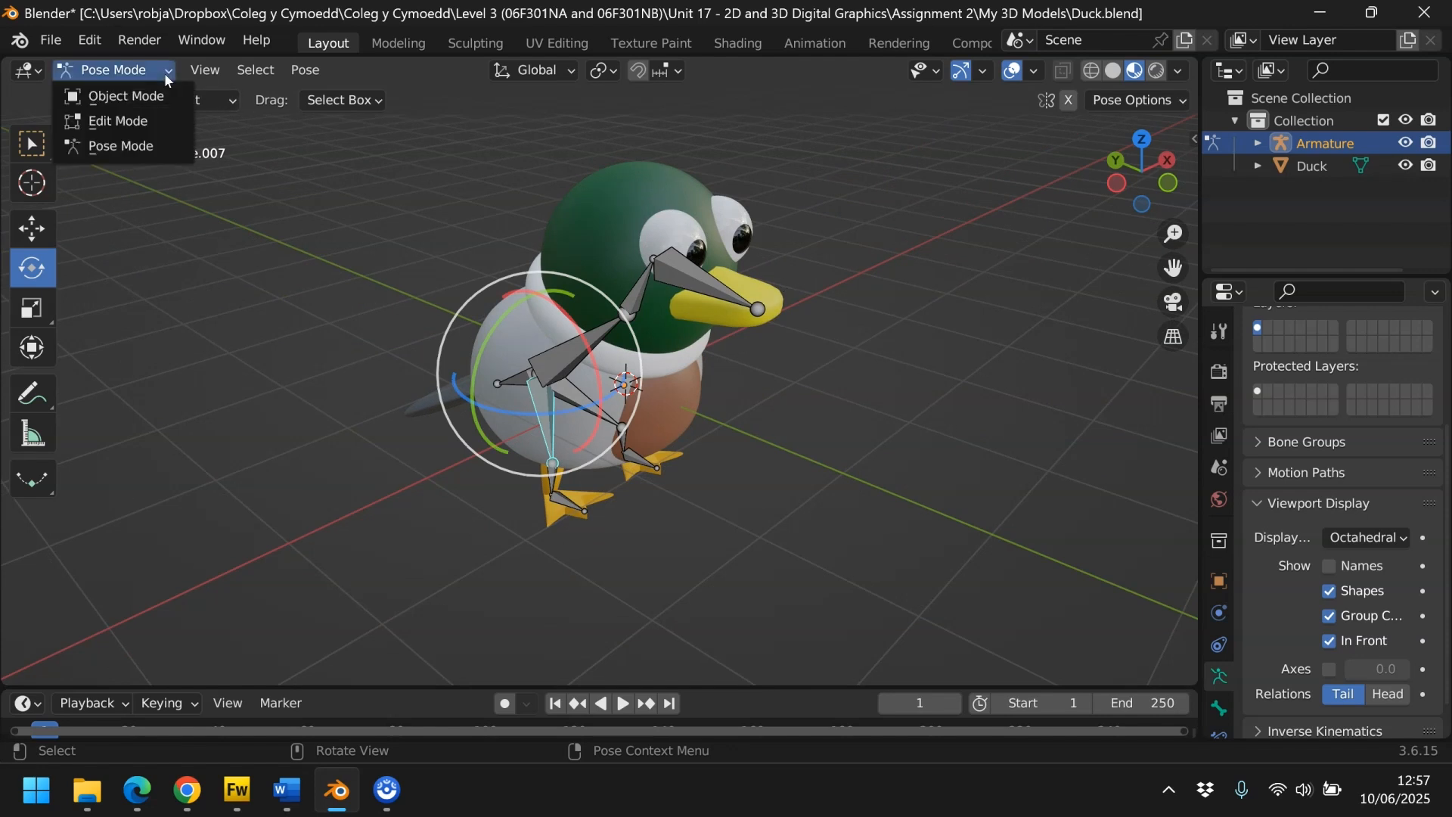
click(146, 99)
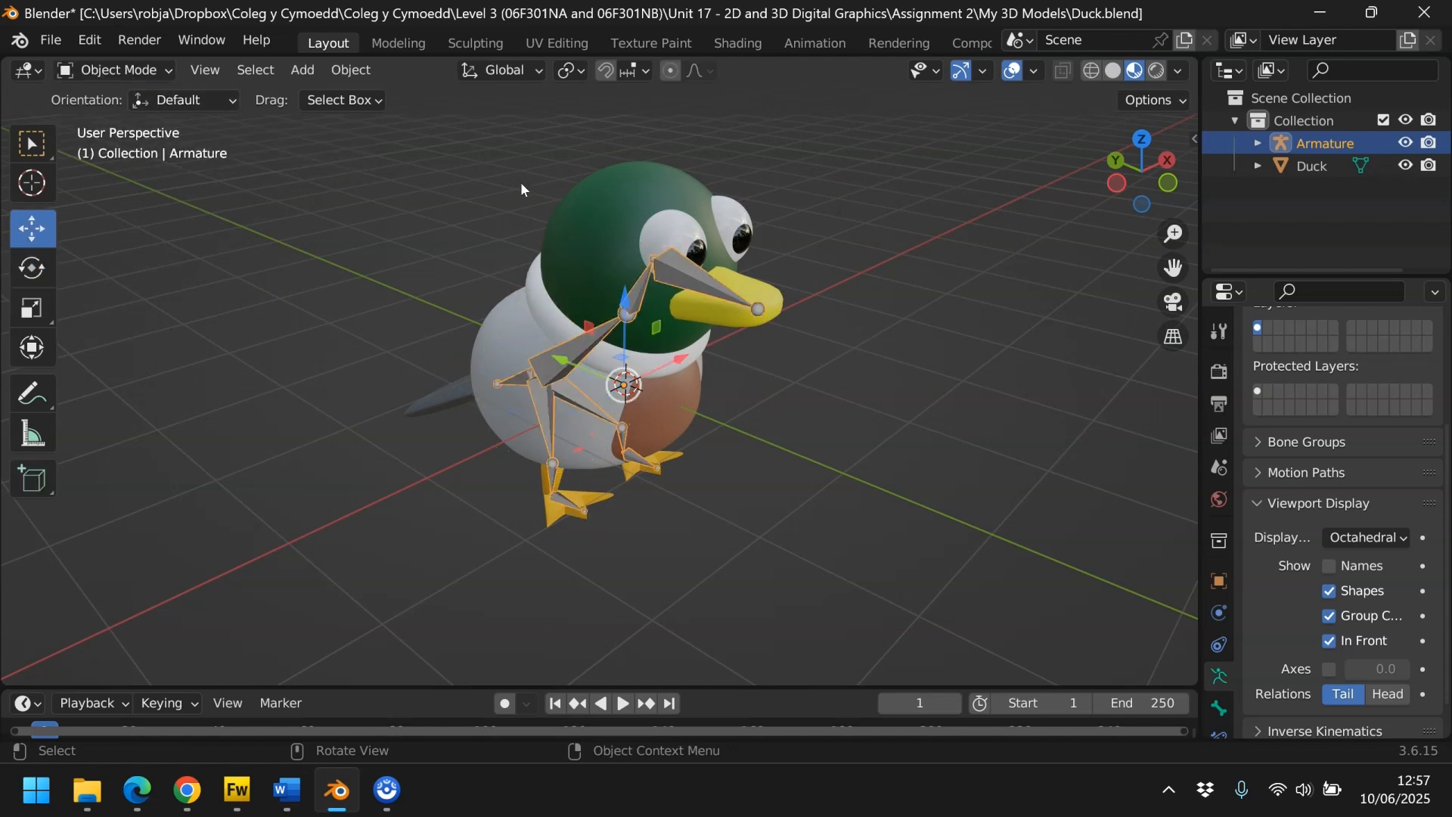
click(602, 207)
key(shift)
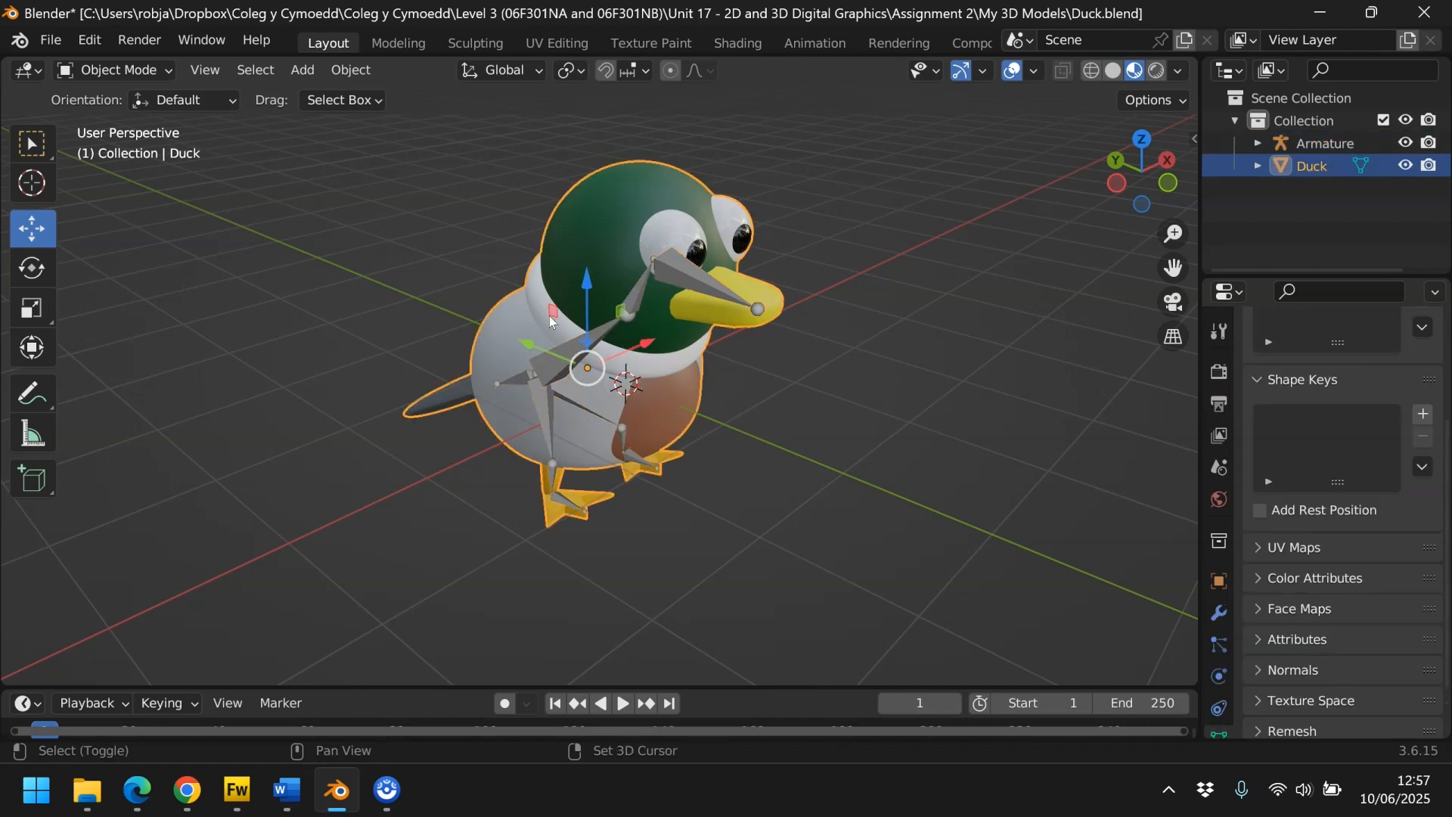
shift+click(545, 374)
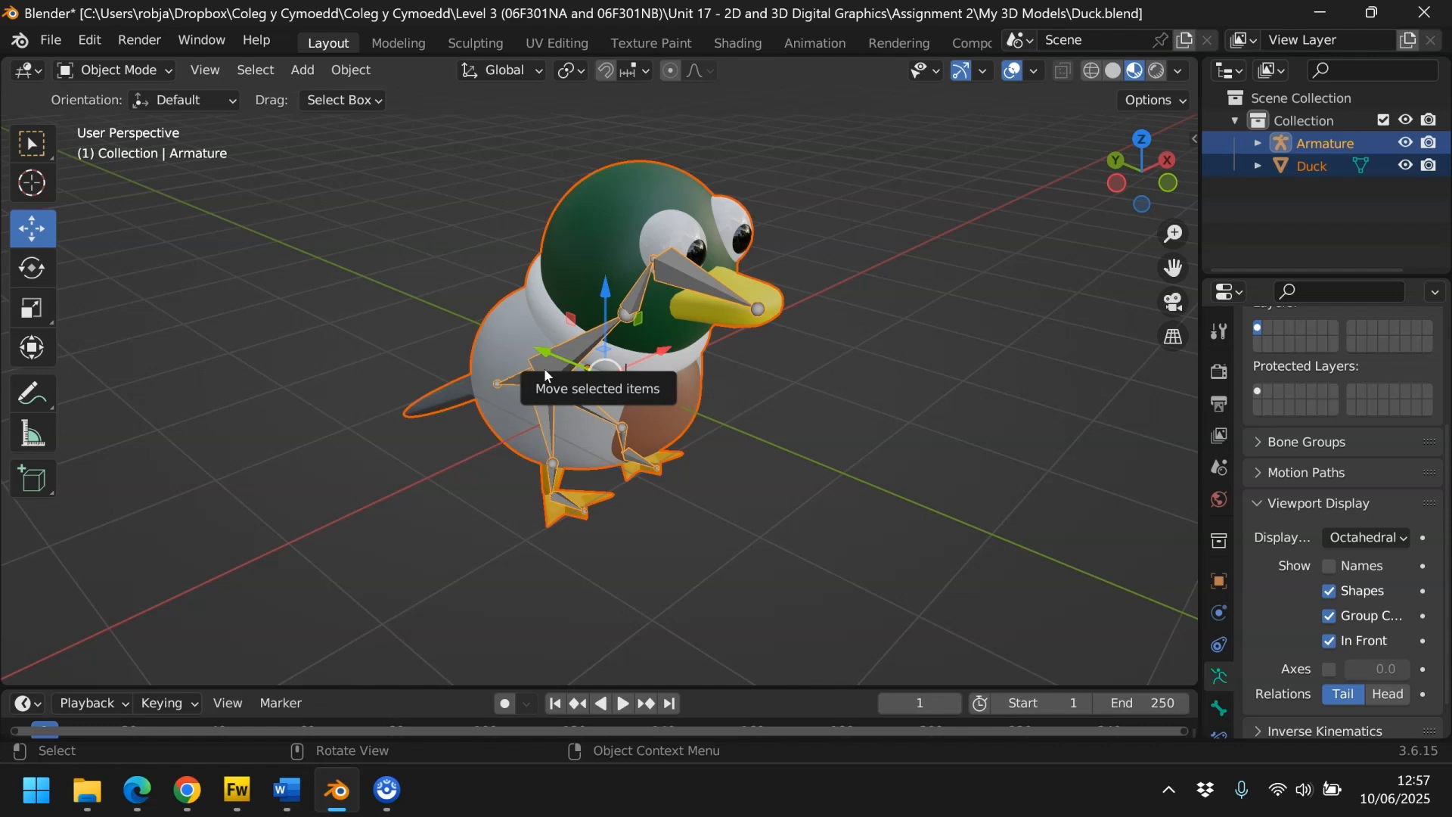
right_click(545, 374)
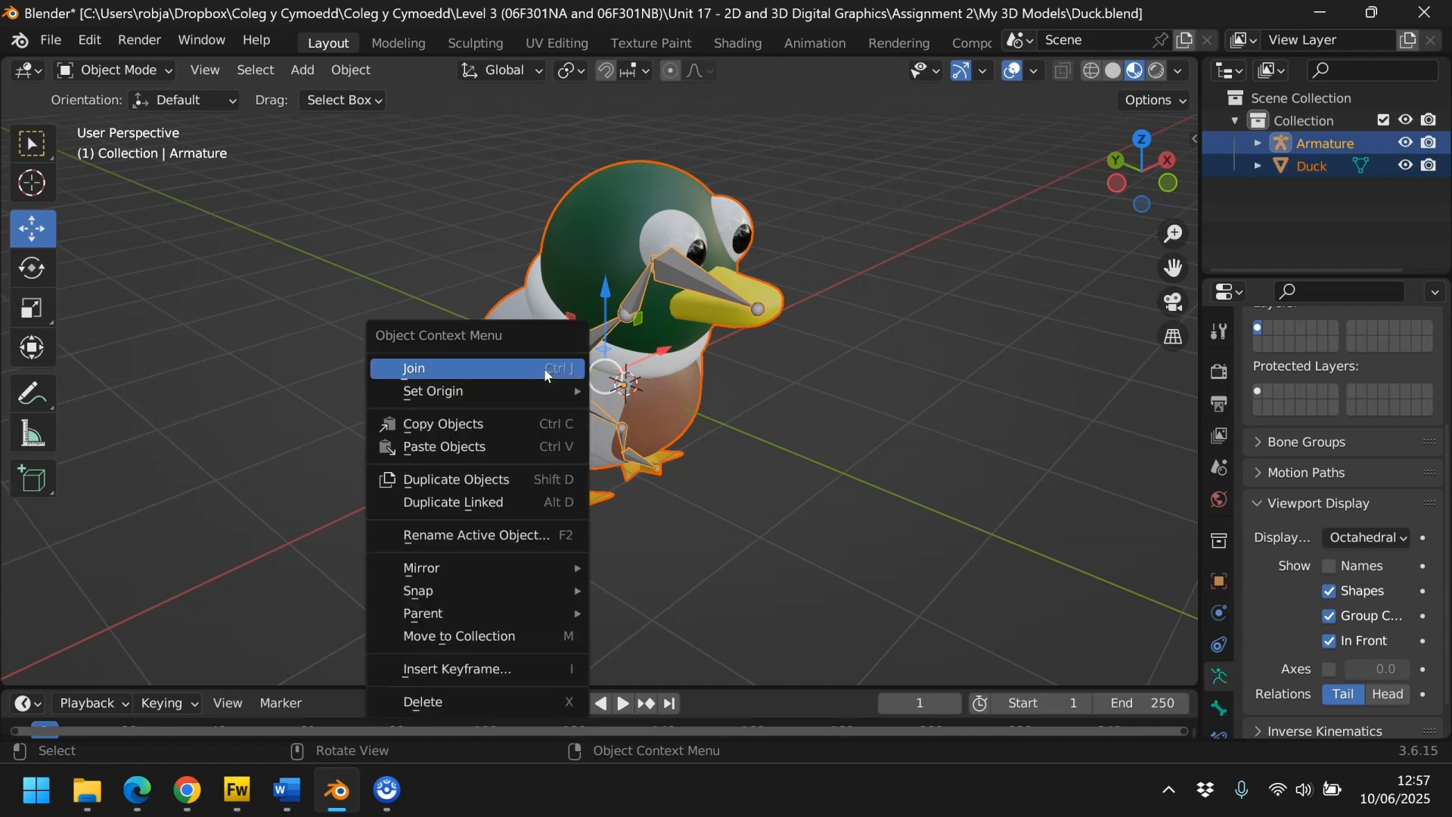
mouse_move(478, 618)
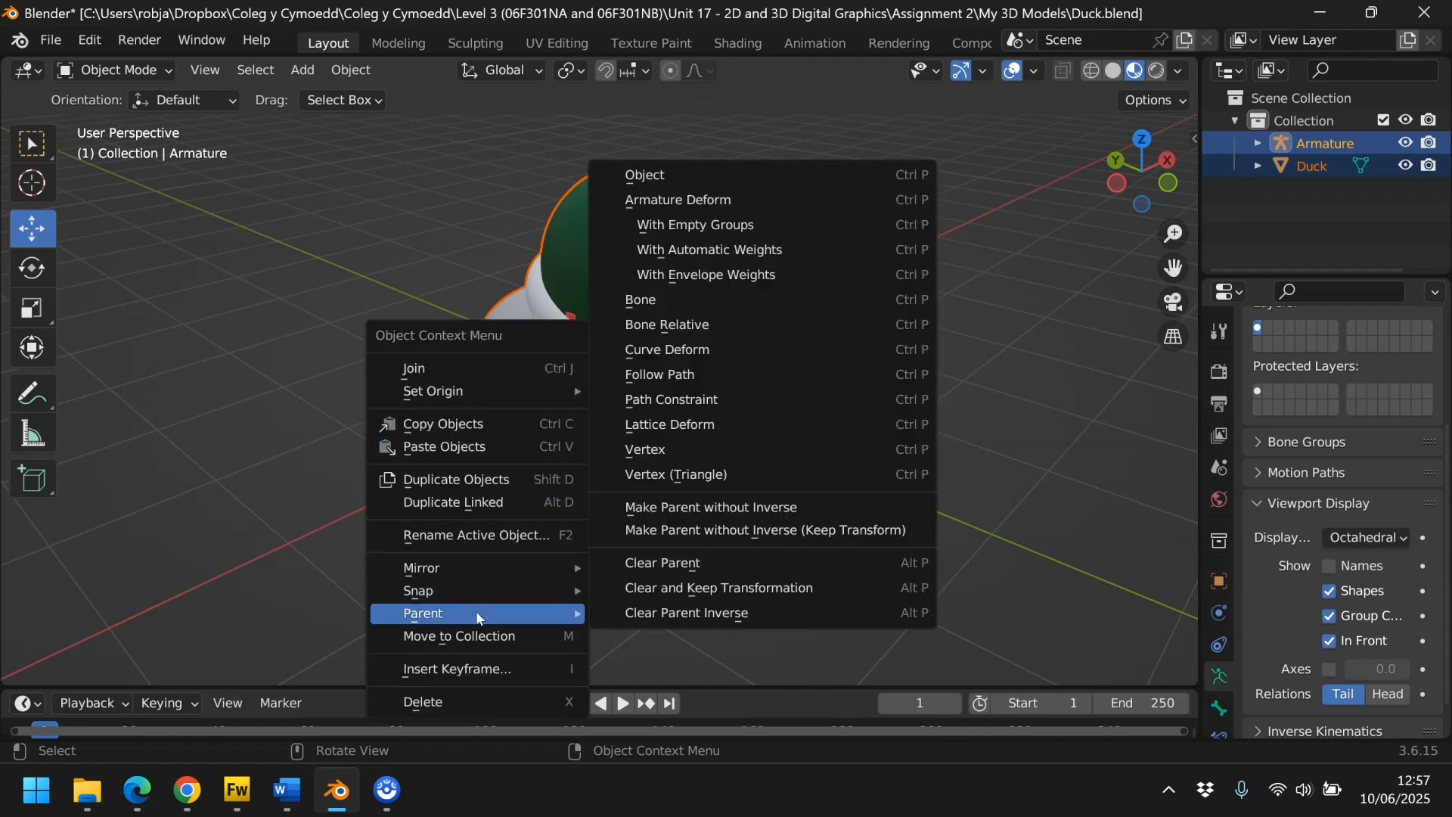
click(673, 177)
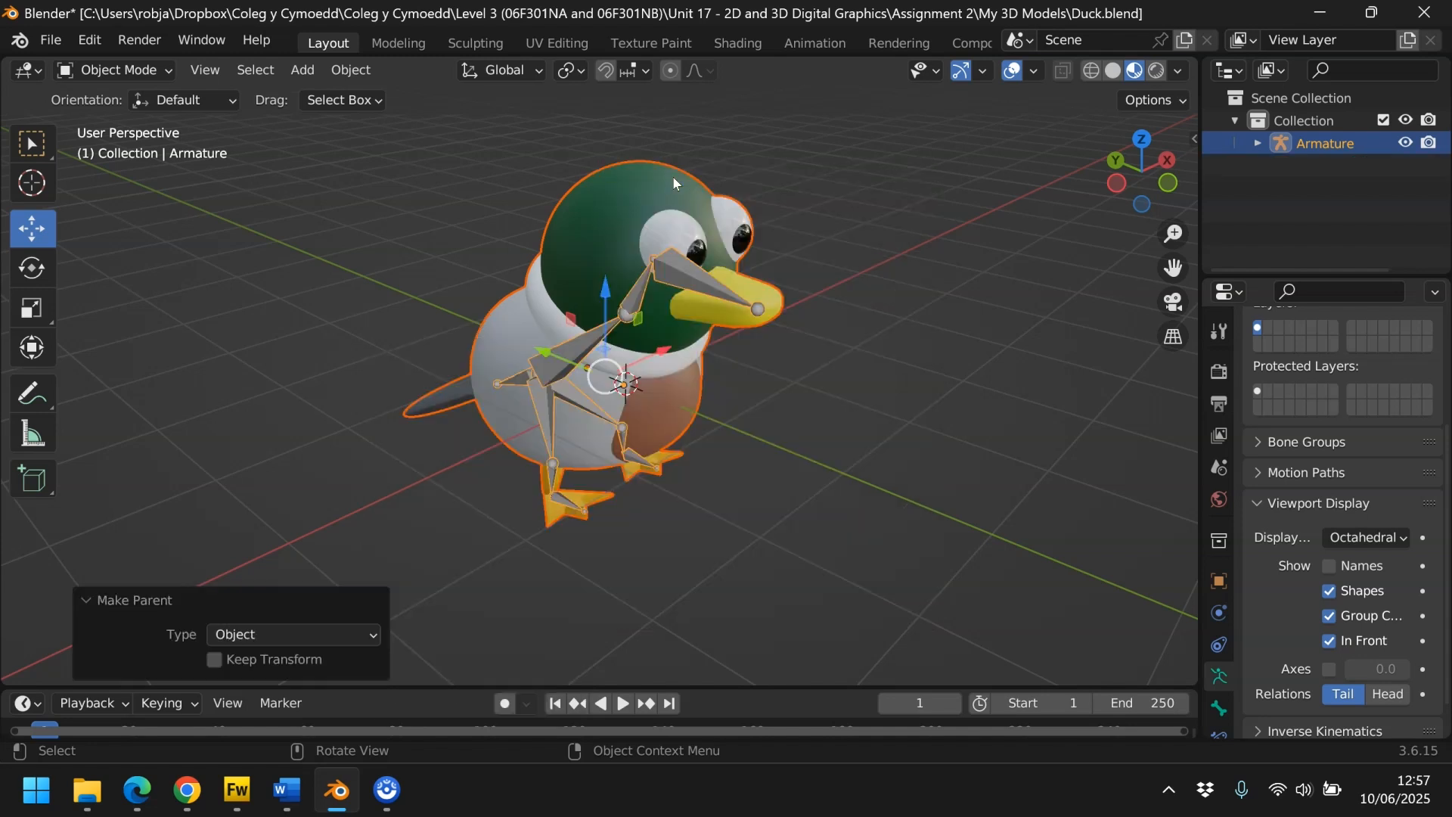
click(268, 640)
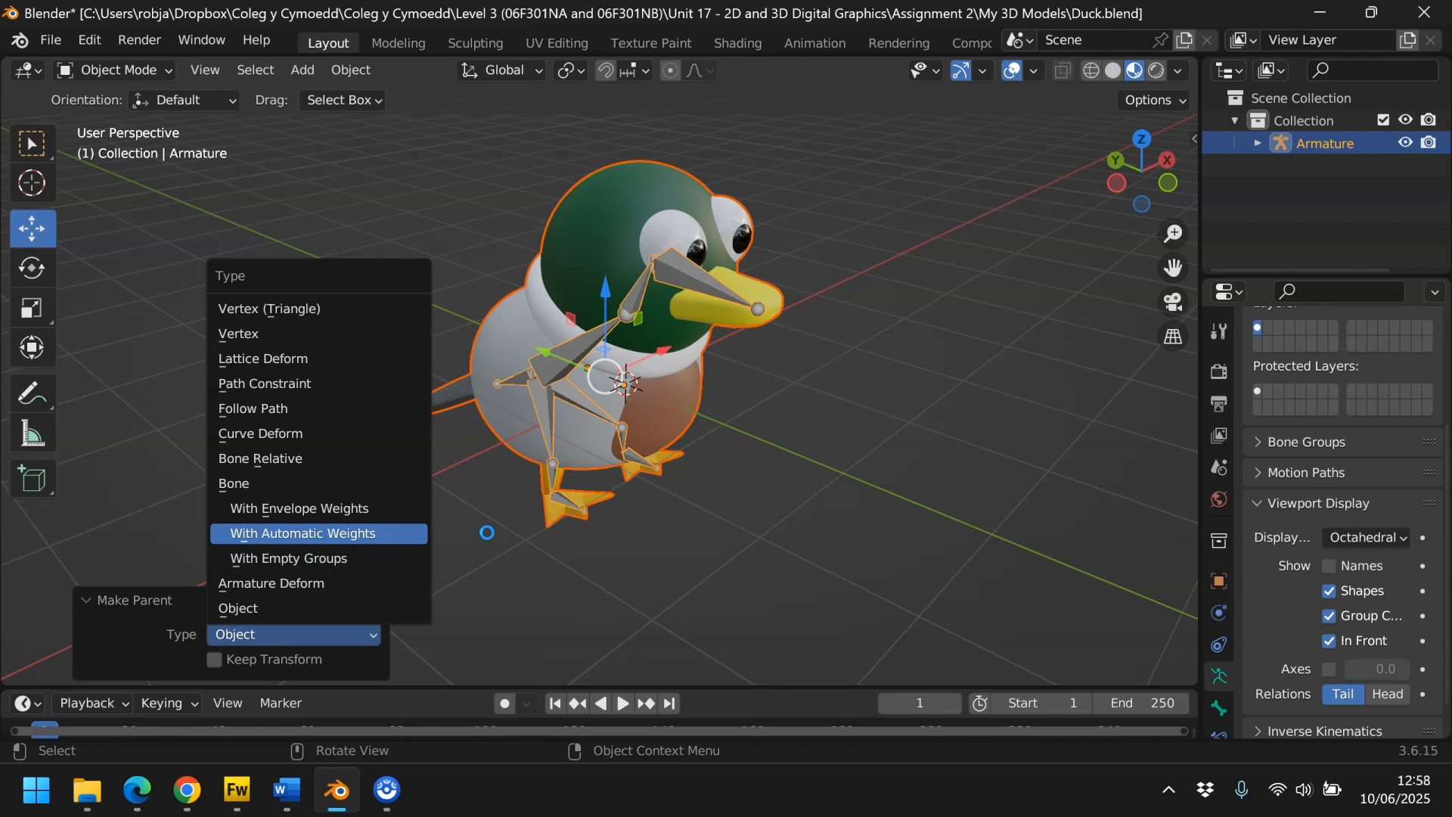
key(Return)
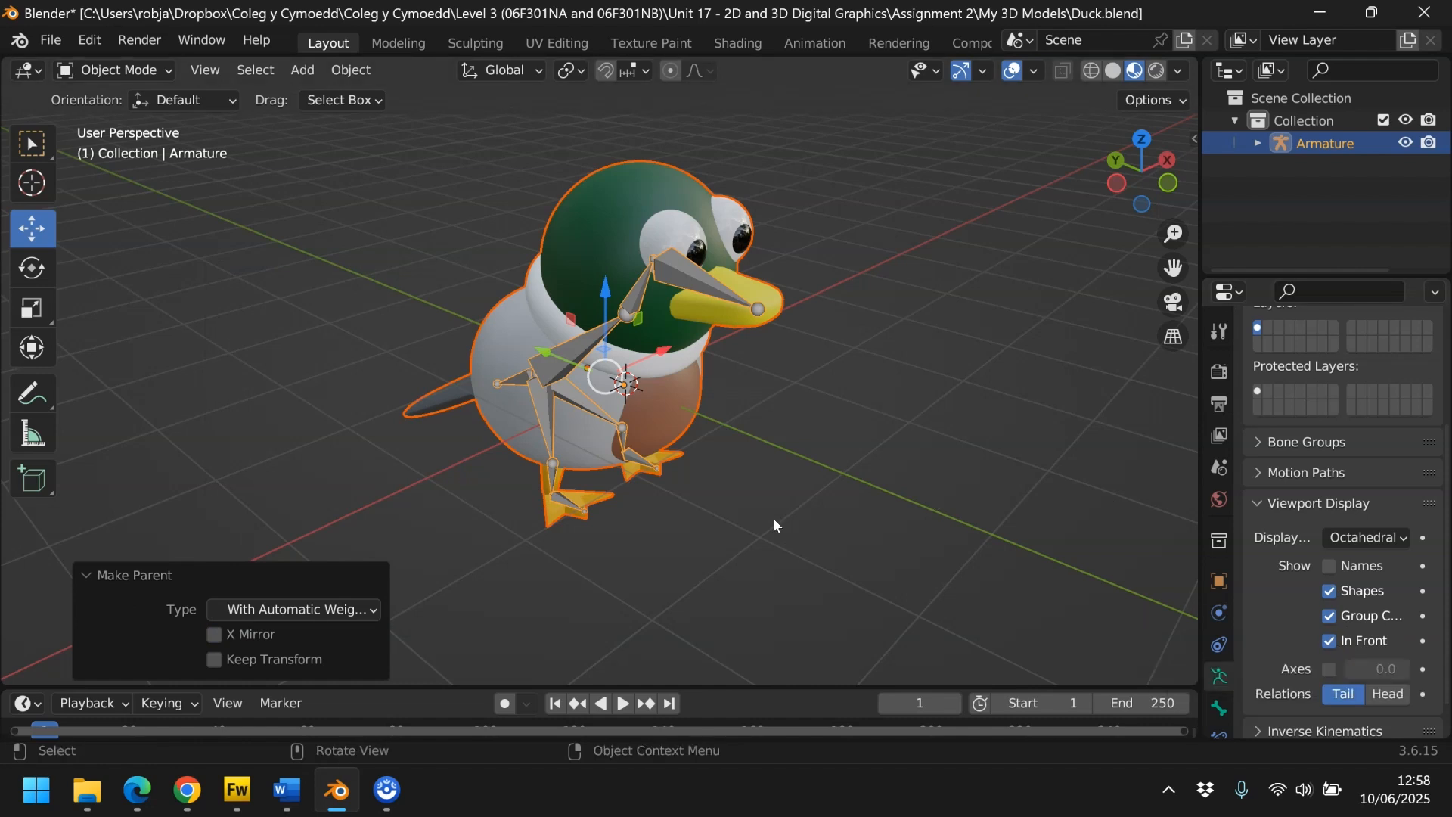
- Turn off the armature's In Front display and check which object is nested beneath it in the scene hierarchy
click(1329, 641)
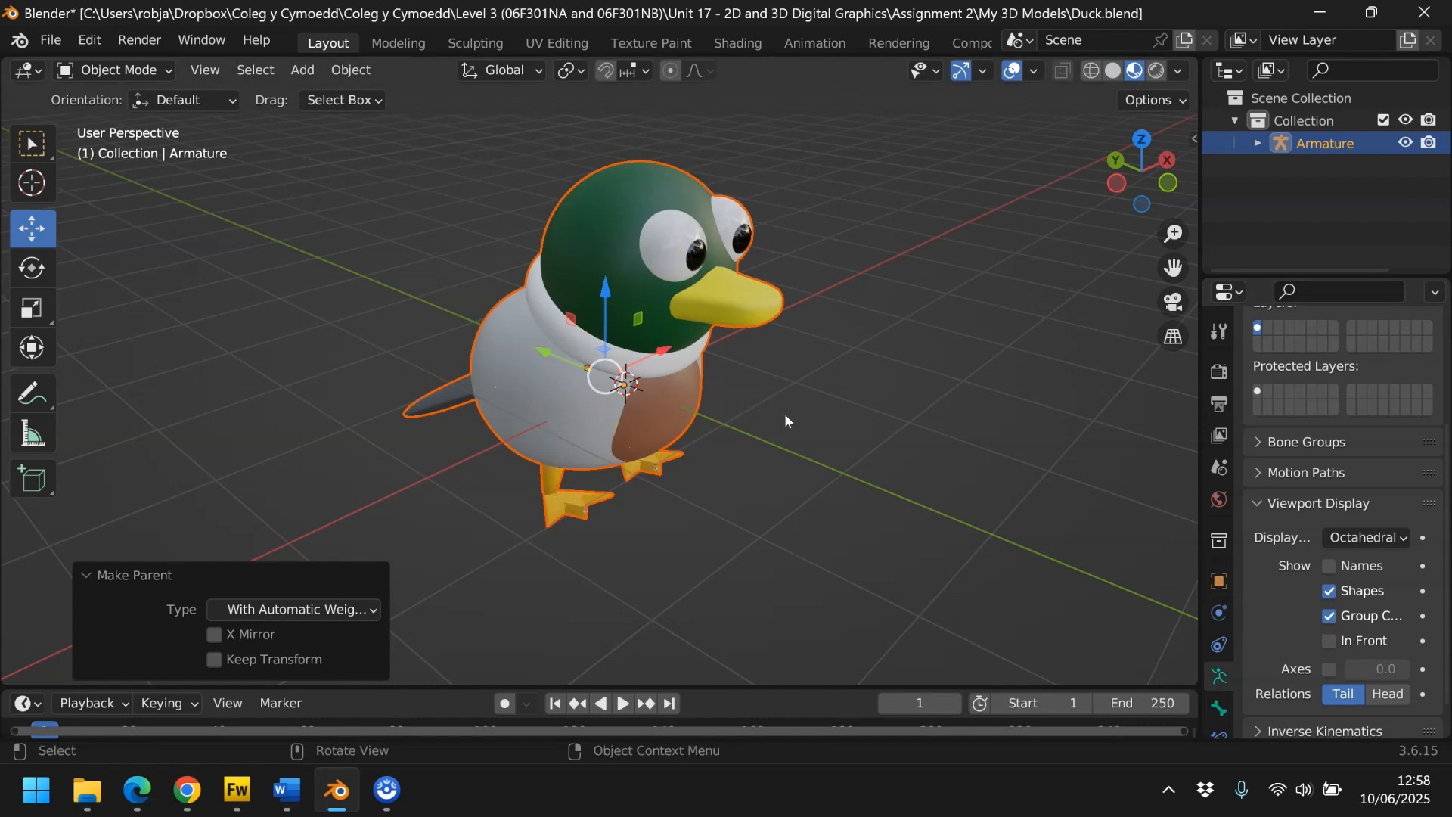
click(561, 314)
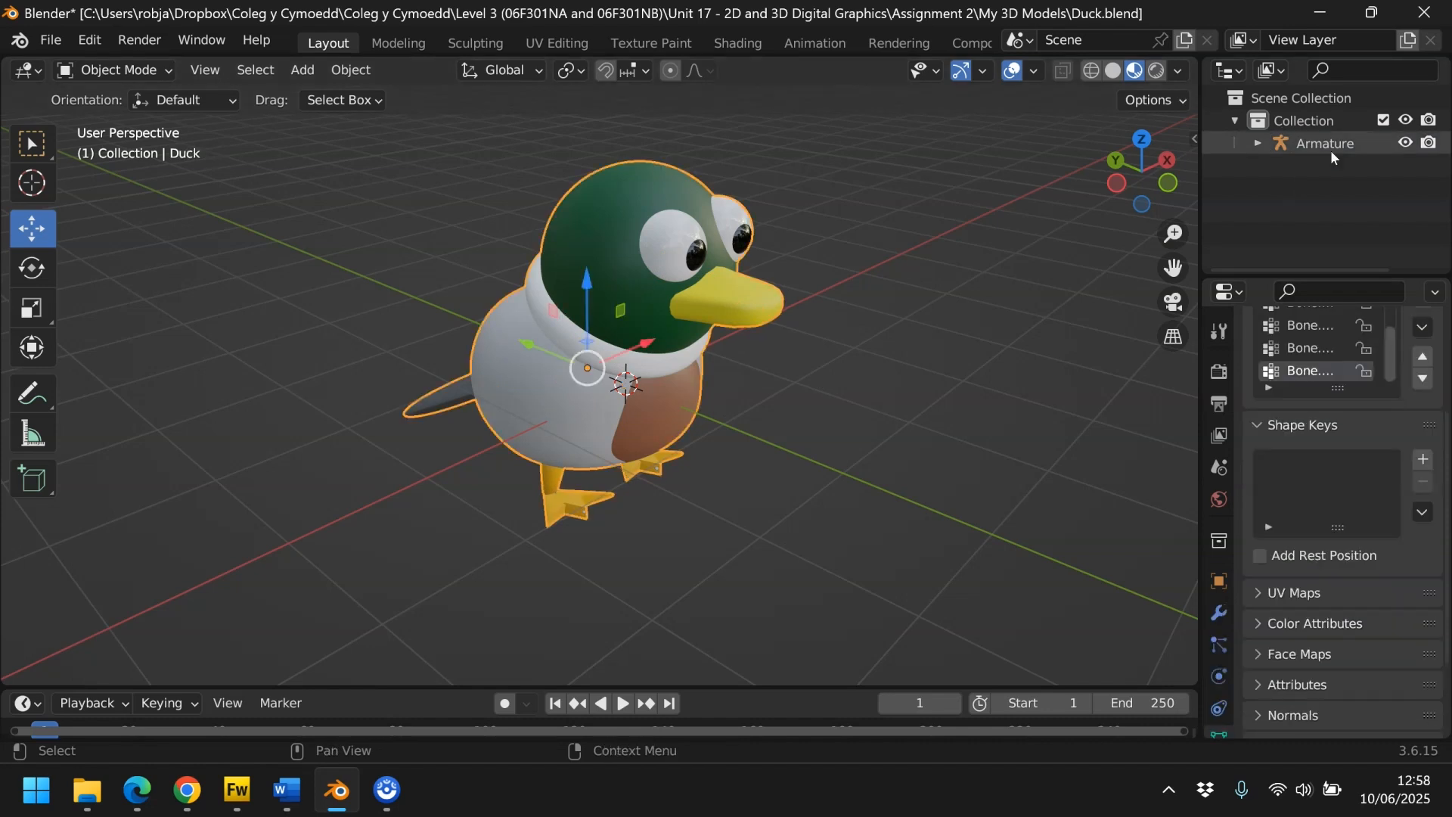
click(1254, 141)
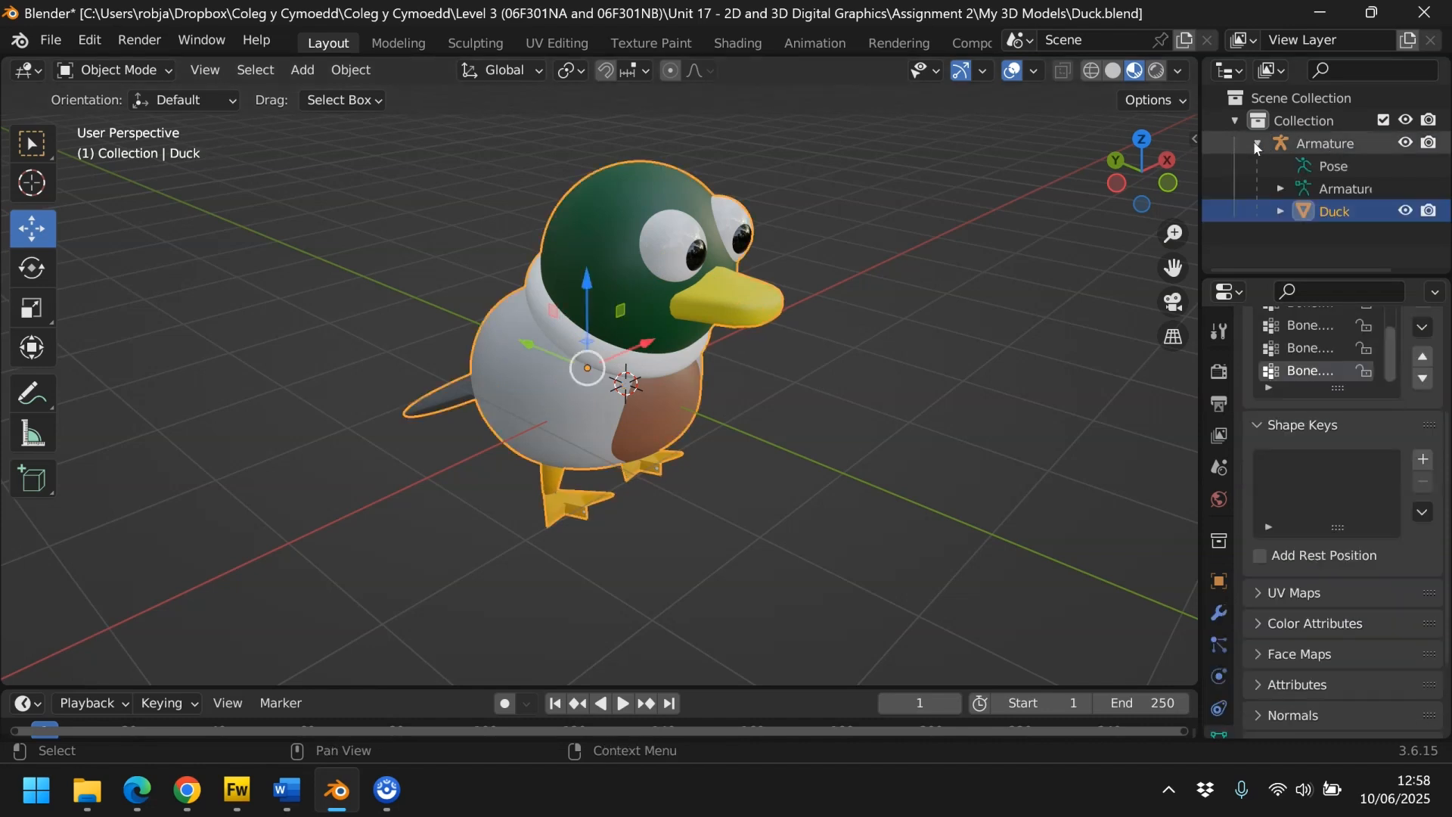
click(1256, 143)
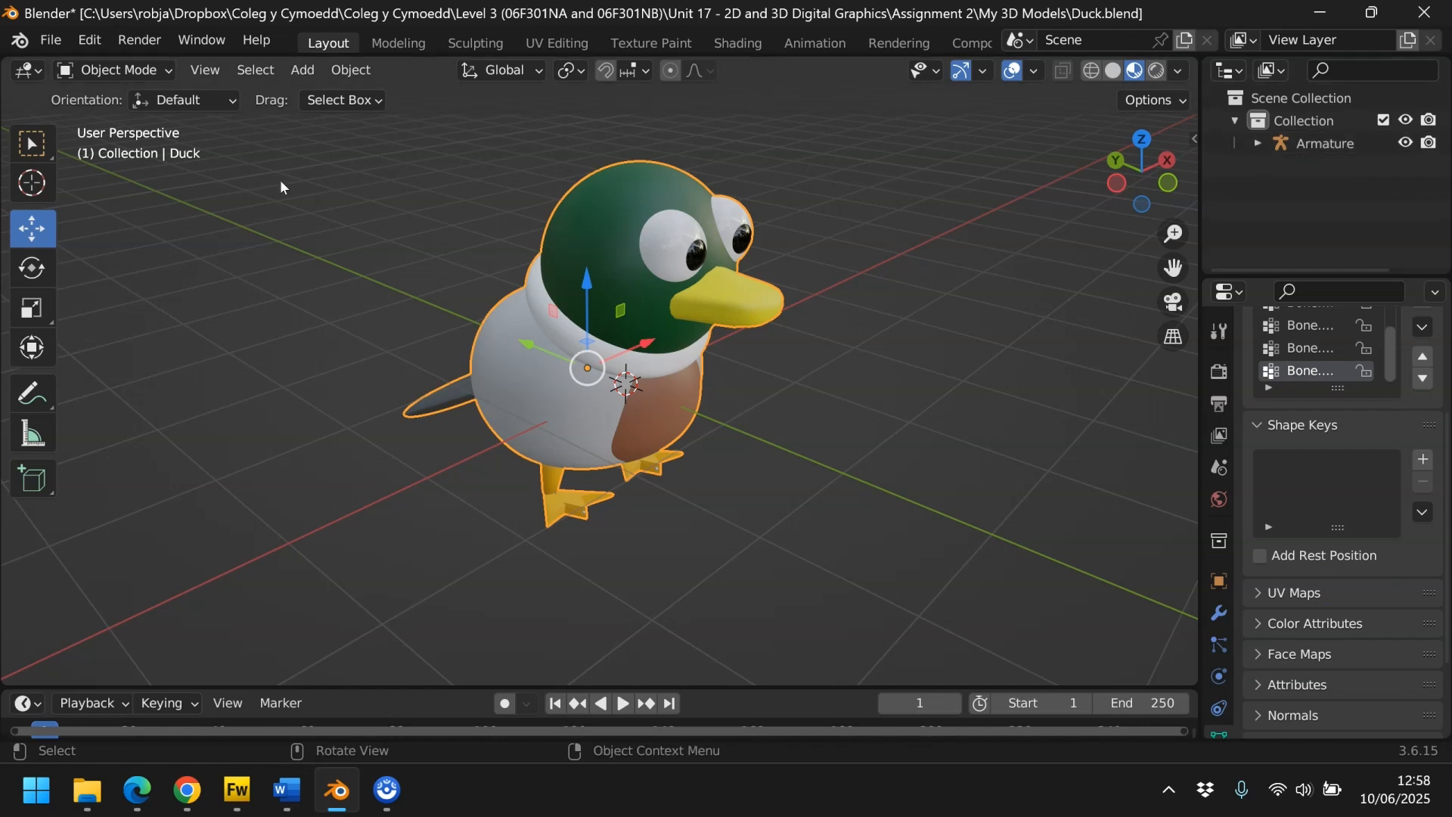
- Select the armature in the scene hierarchy and switch it to Pose Mode
click(160, 72)
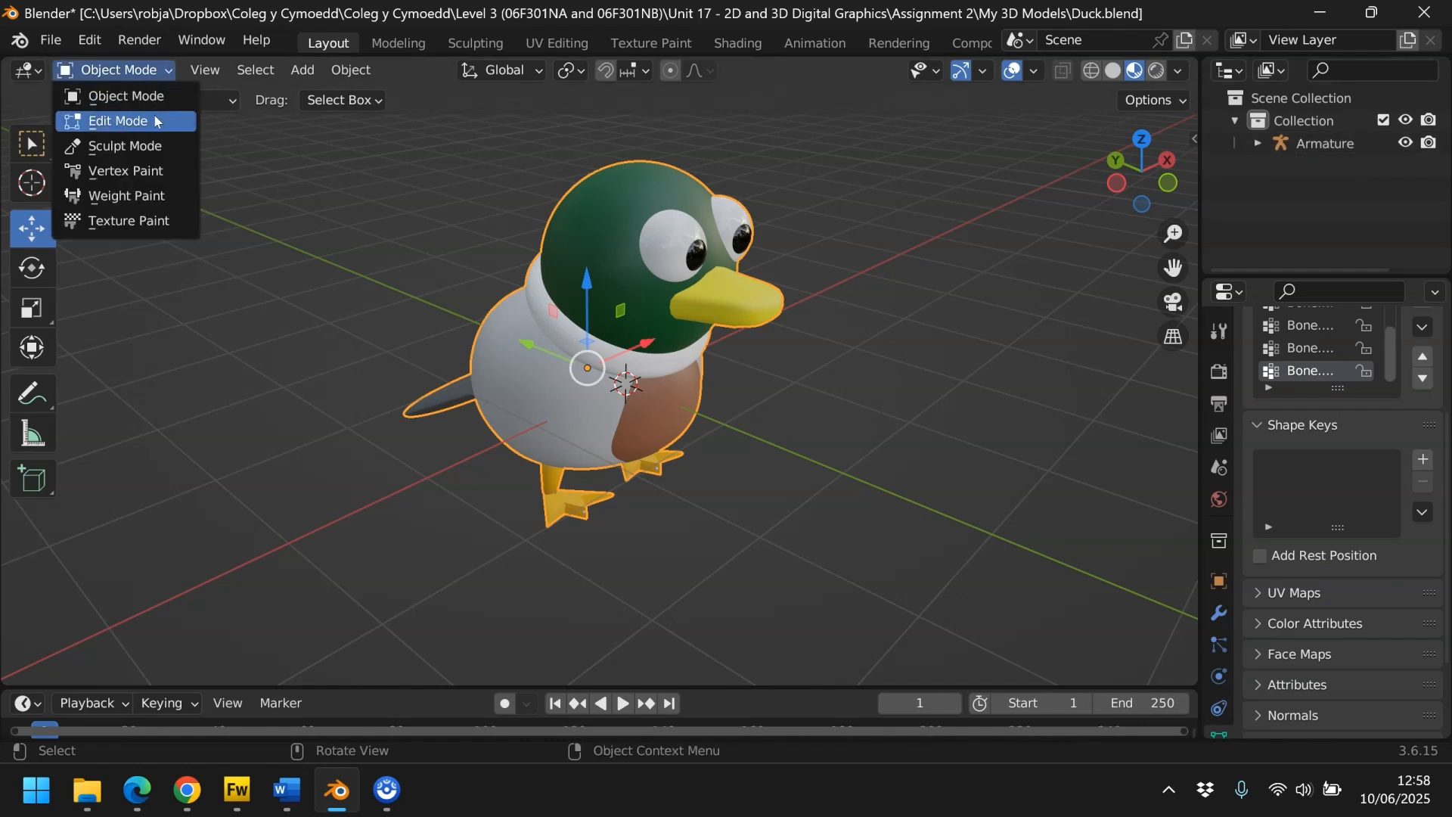
click(1331, 151)
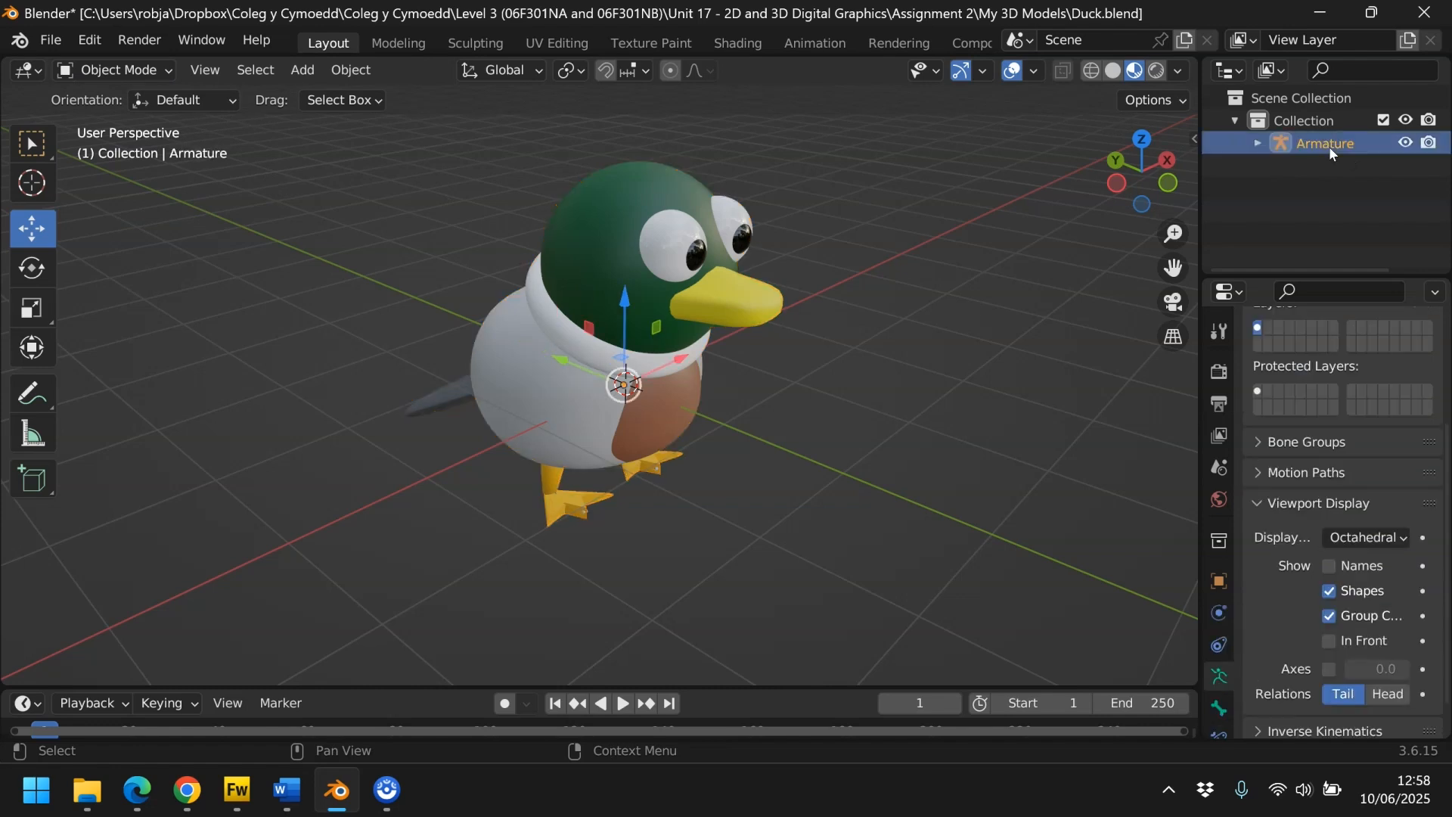
click(158, 75)
click(148, 145)
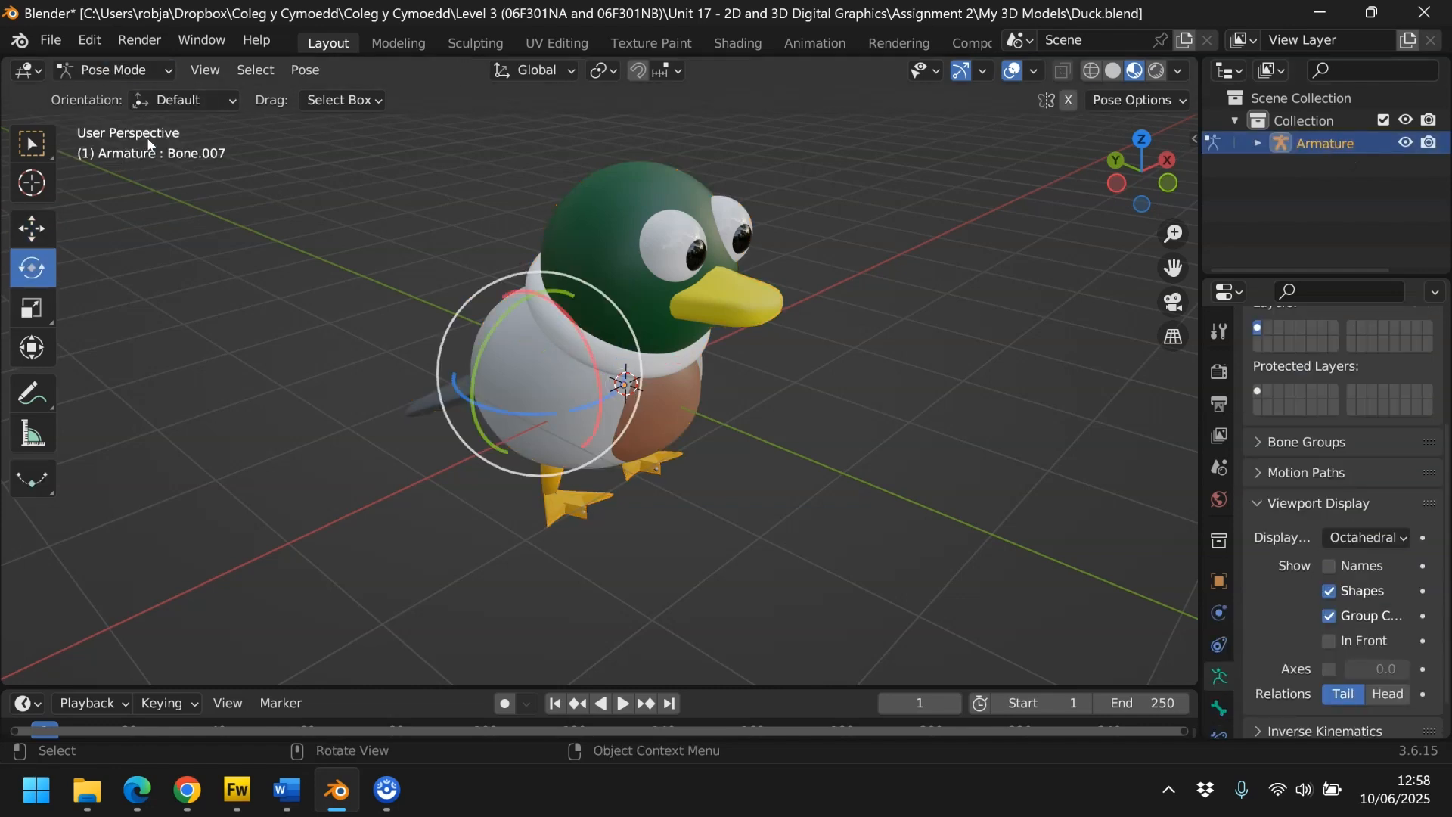
- Try rotating the lower bone of the duck's right leg to test its deformation, and undo the rotation
click(555, 476)
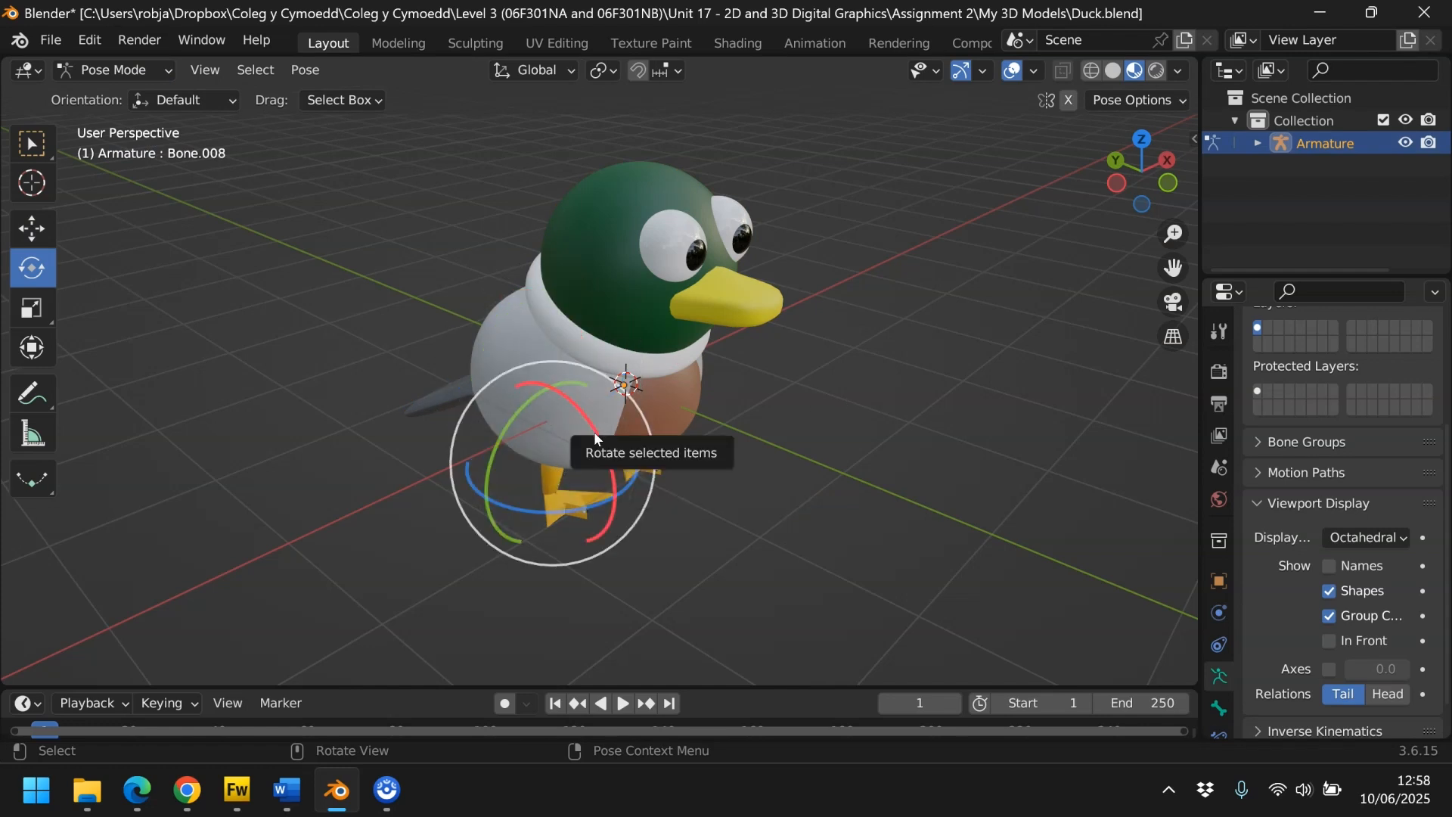
mouse_move(596, 431)
mouse_down()
mouse_move(583, 394)
mouse_move(615, 470)
mouse_move(608, 420)
mouse_up()
key(ctrl+z)
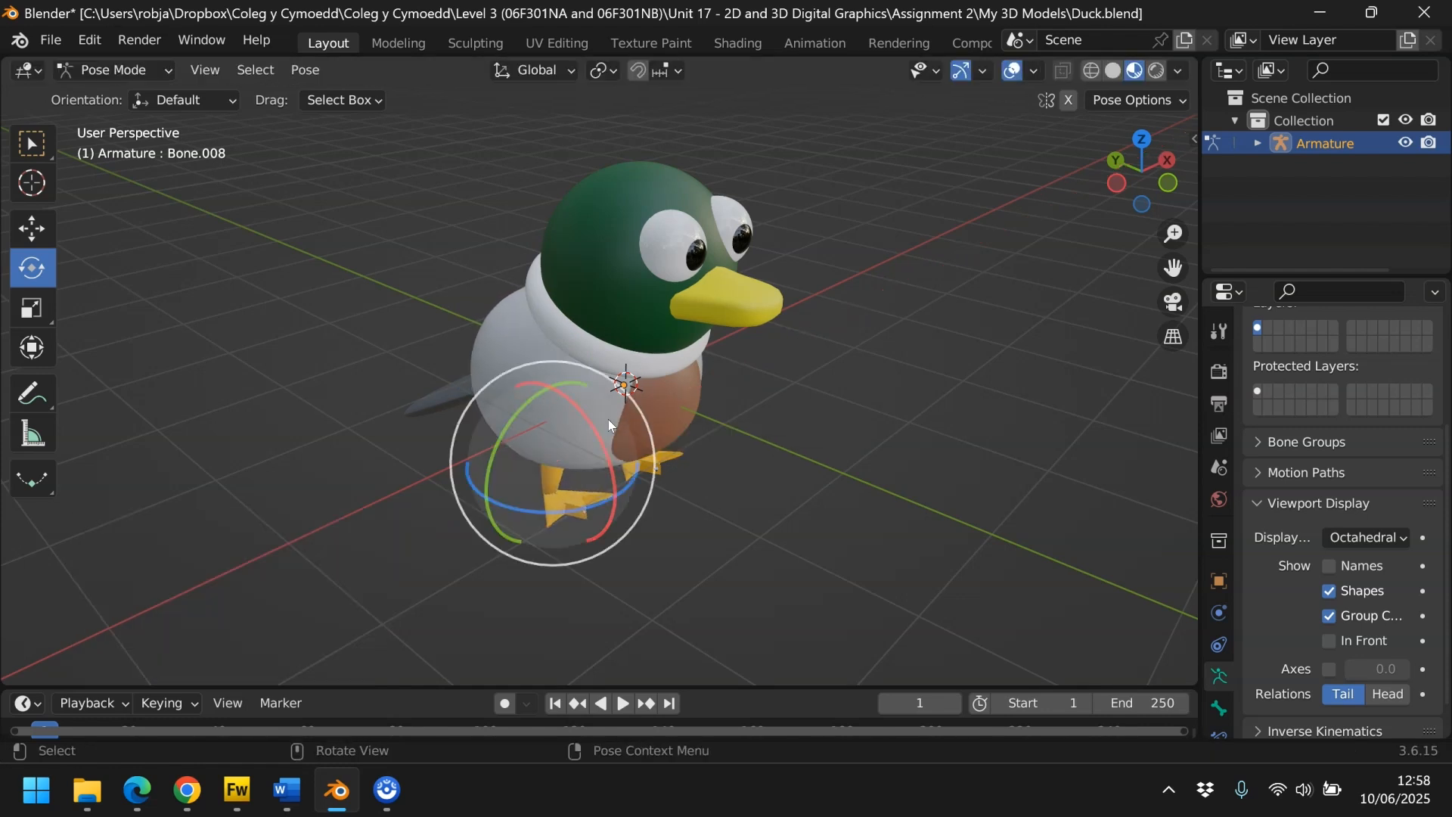
- Try rotating the neck bone 6.8° about the global Y axis, and clear its rotation
click(629, 283)
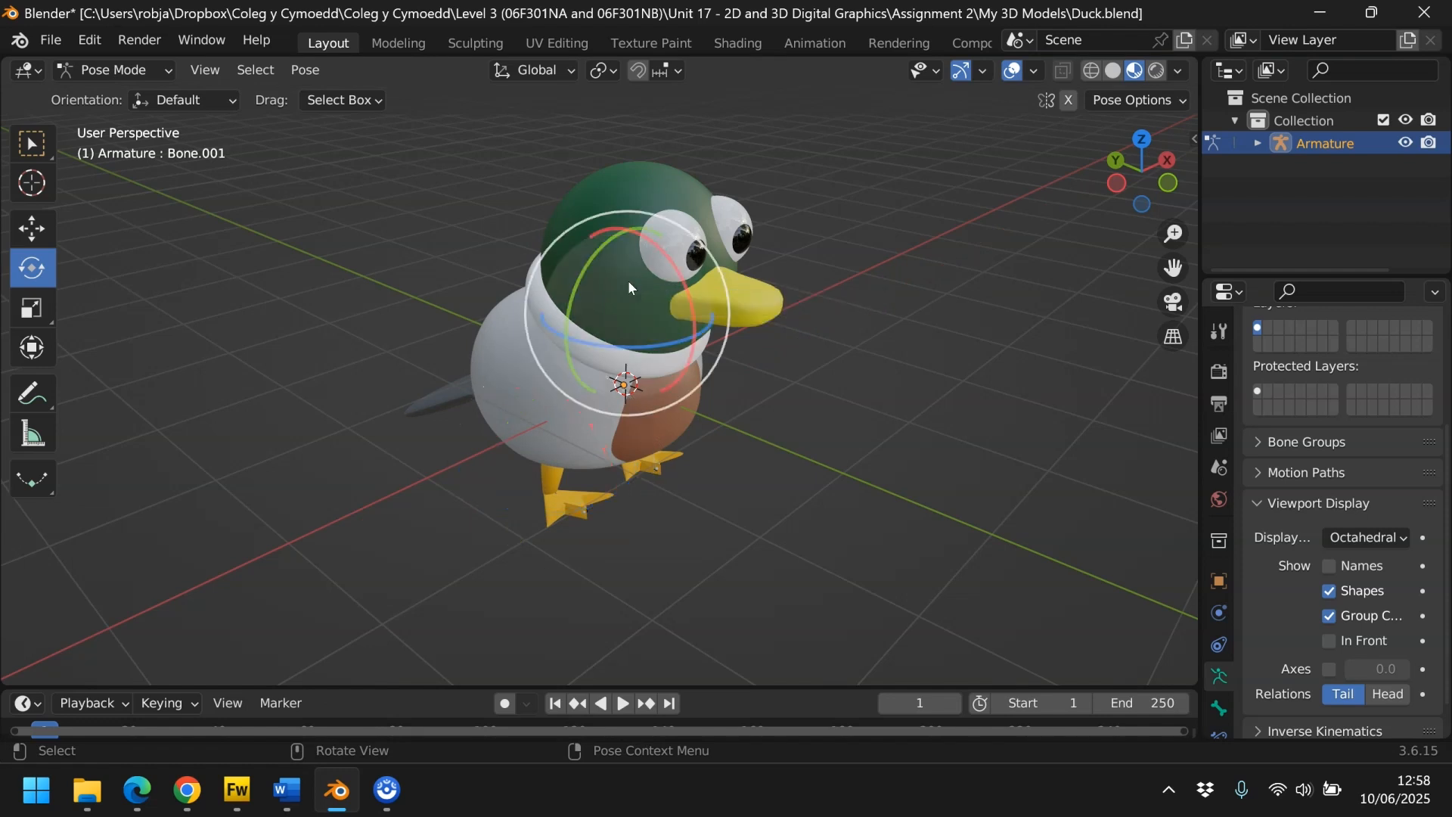
mouse_move(578, 284)
mouse_down()
mouse_move(572, 300)
mouse_move(590, 269)
mouse_move(584, 285)
mouse_up()
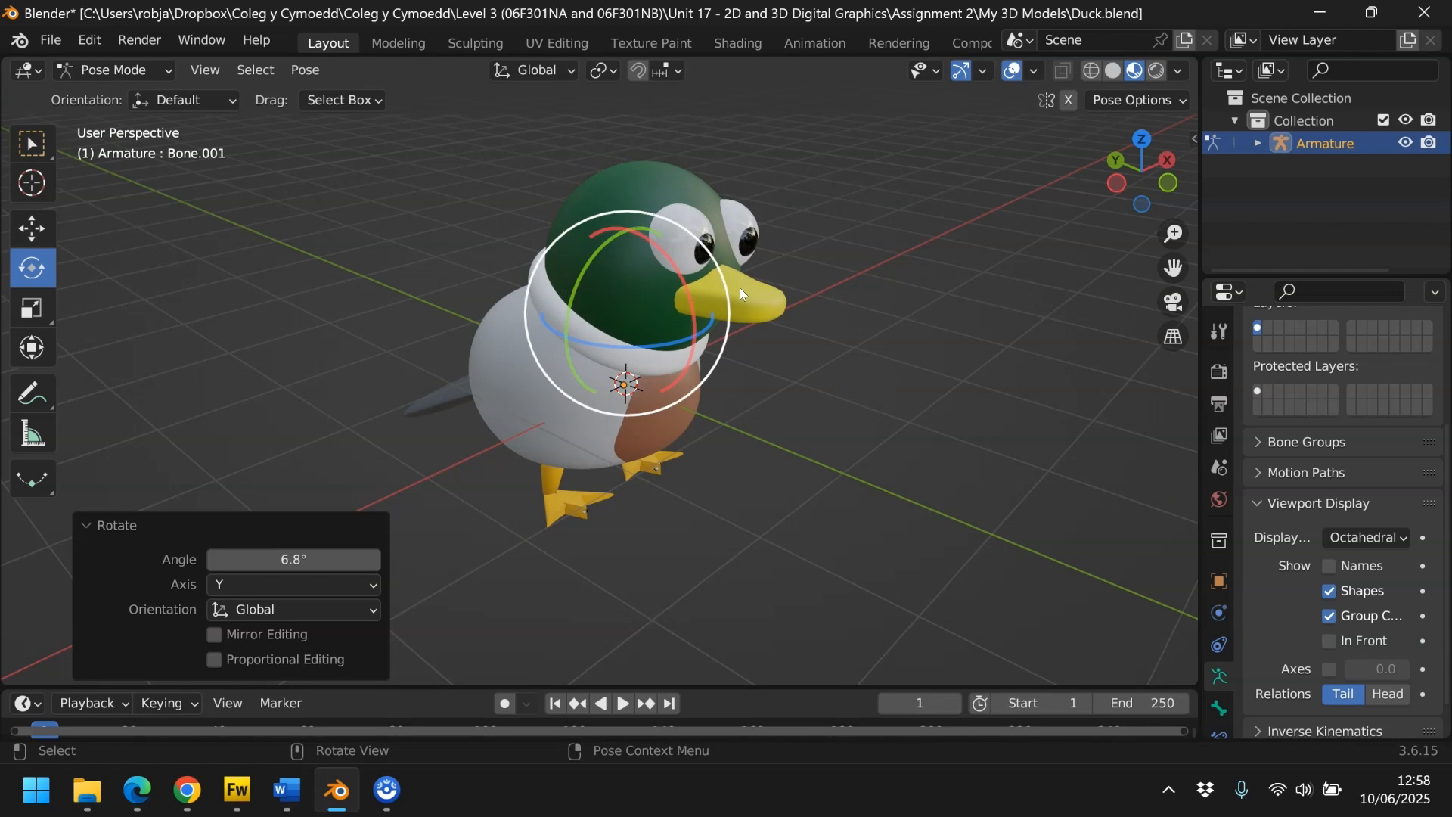
click(740, 288)
click(728, 300)
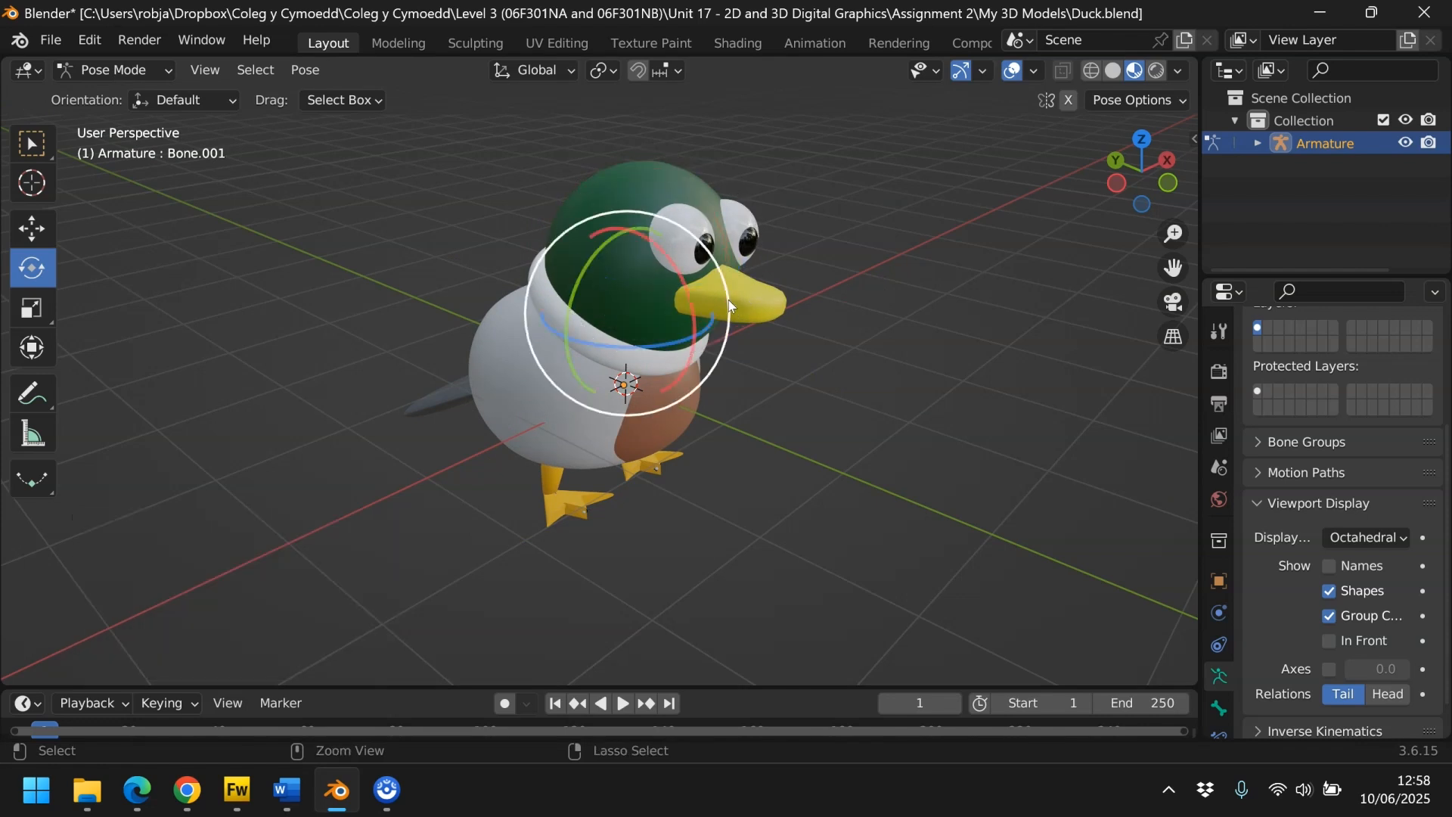
key(alt+r)
- Try rotating the head bone at the beak about the X axis, and undo it
click(749, 304)
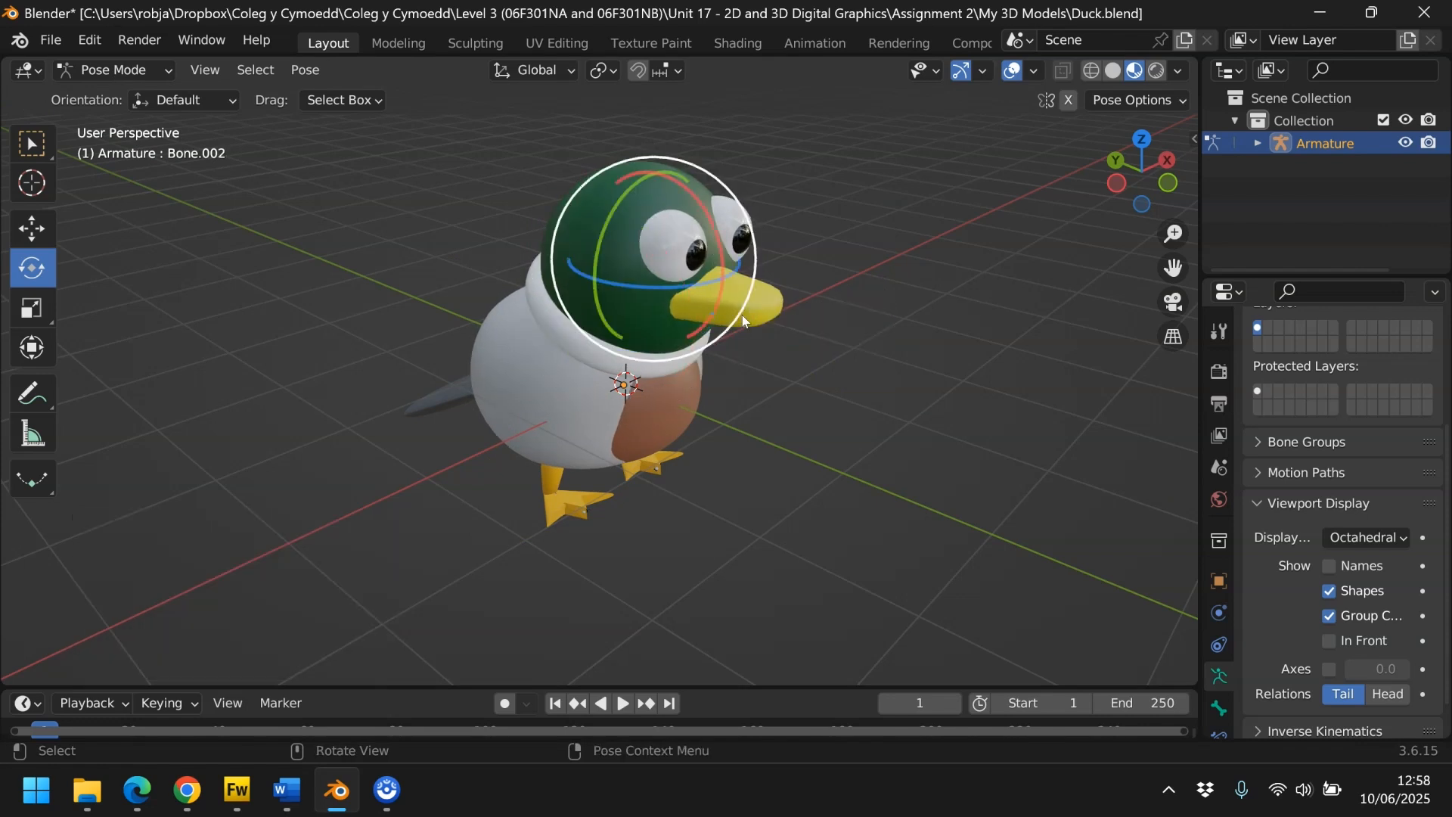
key(r)
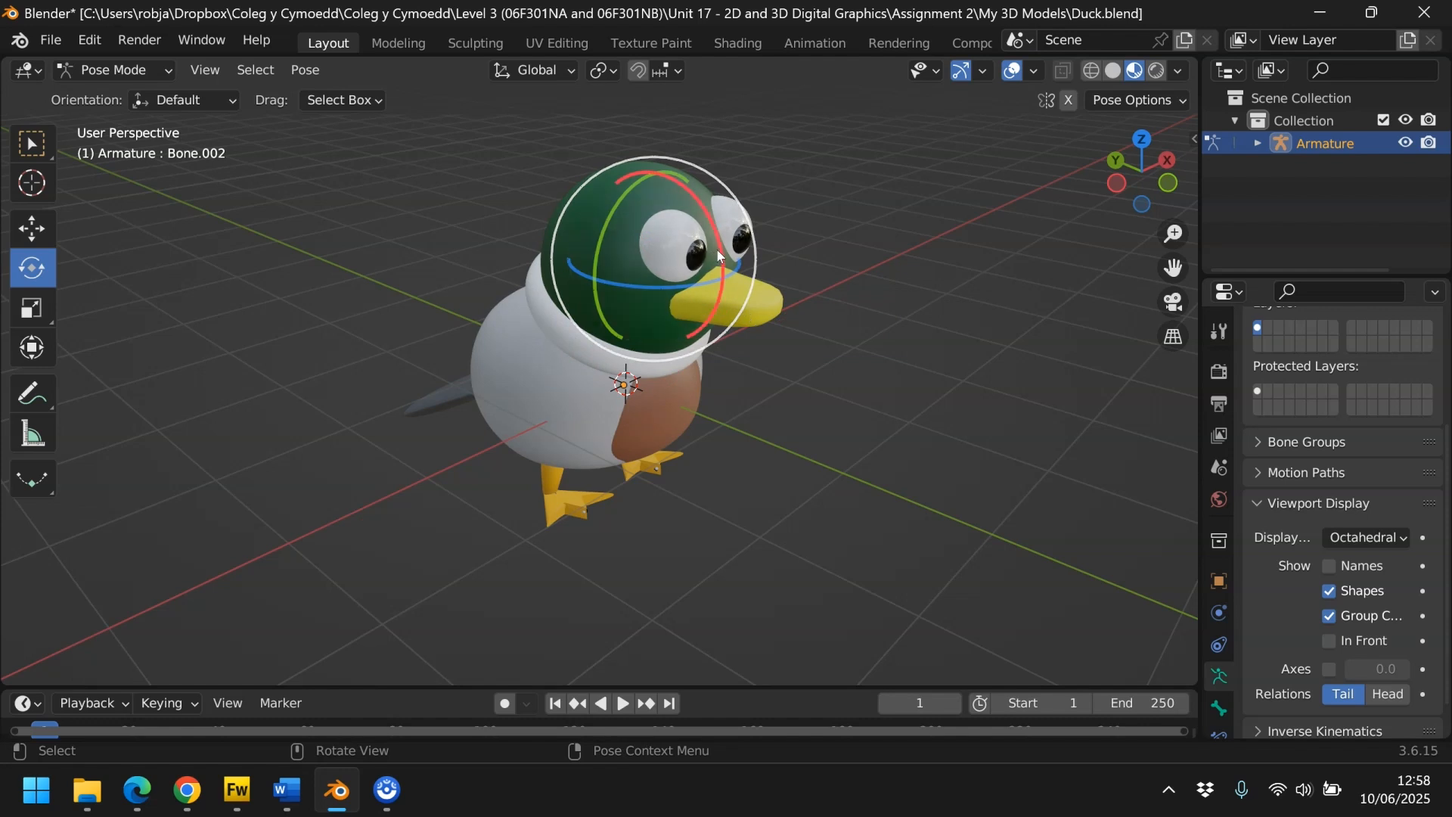
key(x)
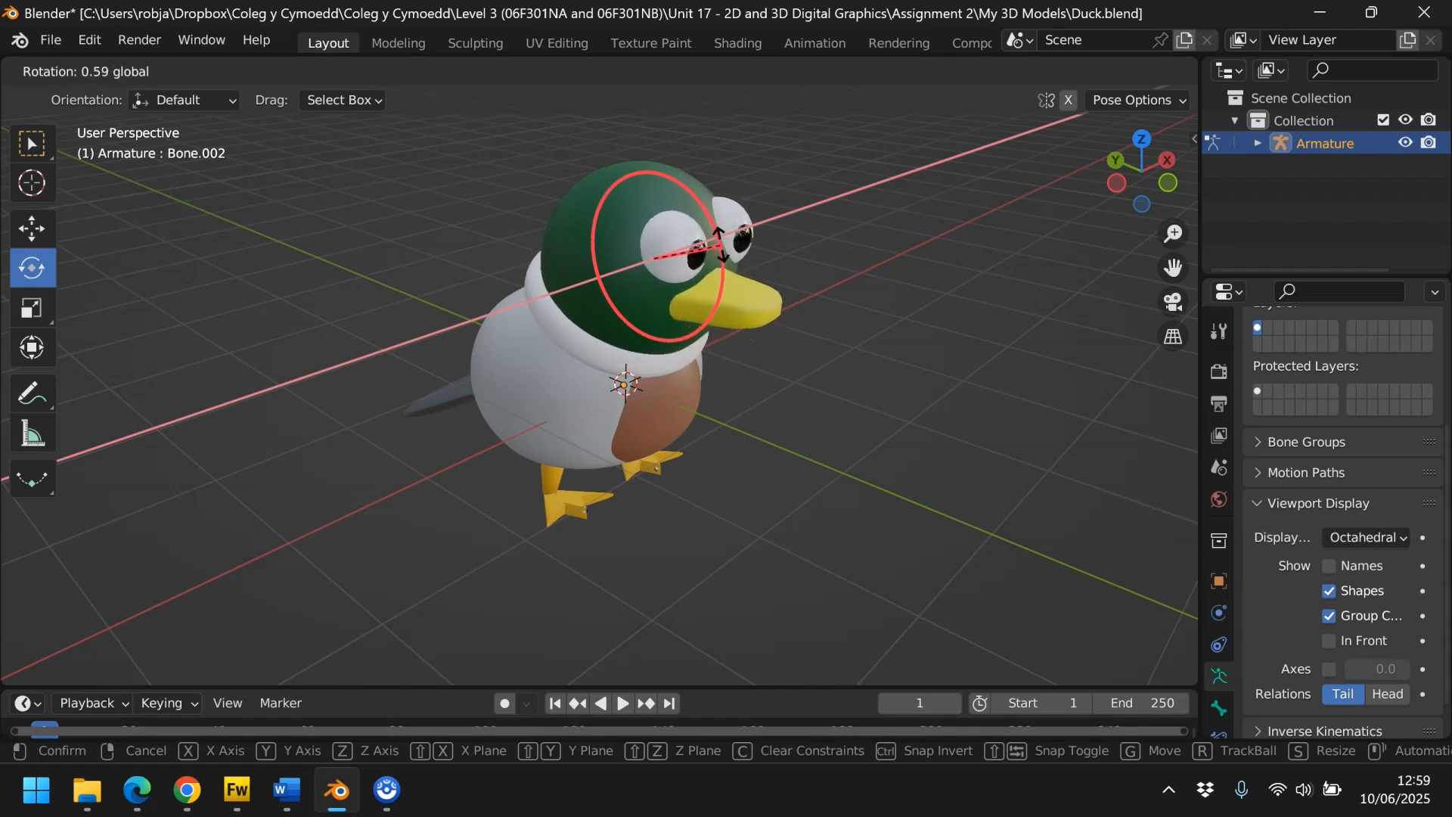
click(718, 245)
key(ctrl+z)
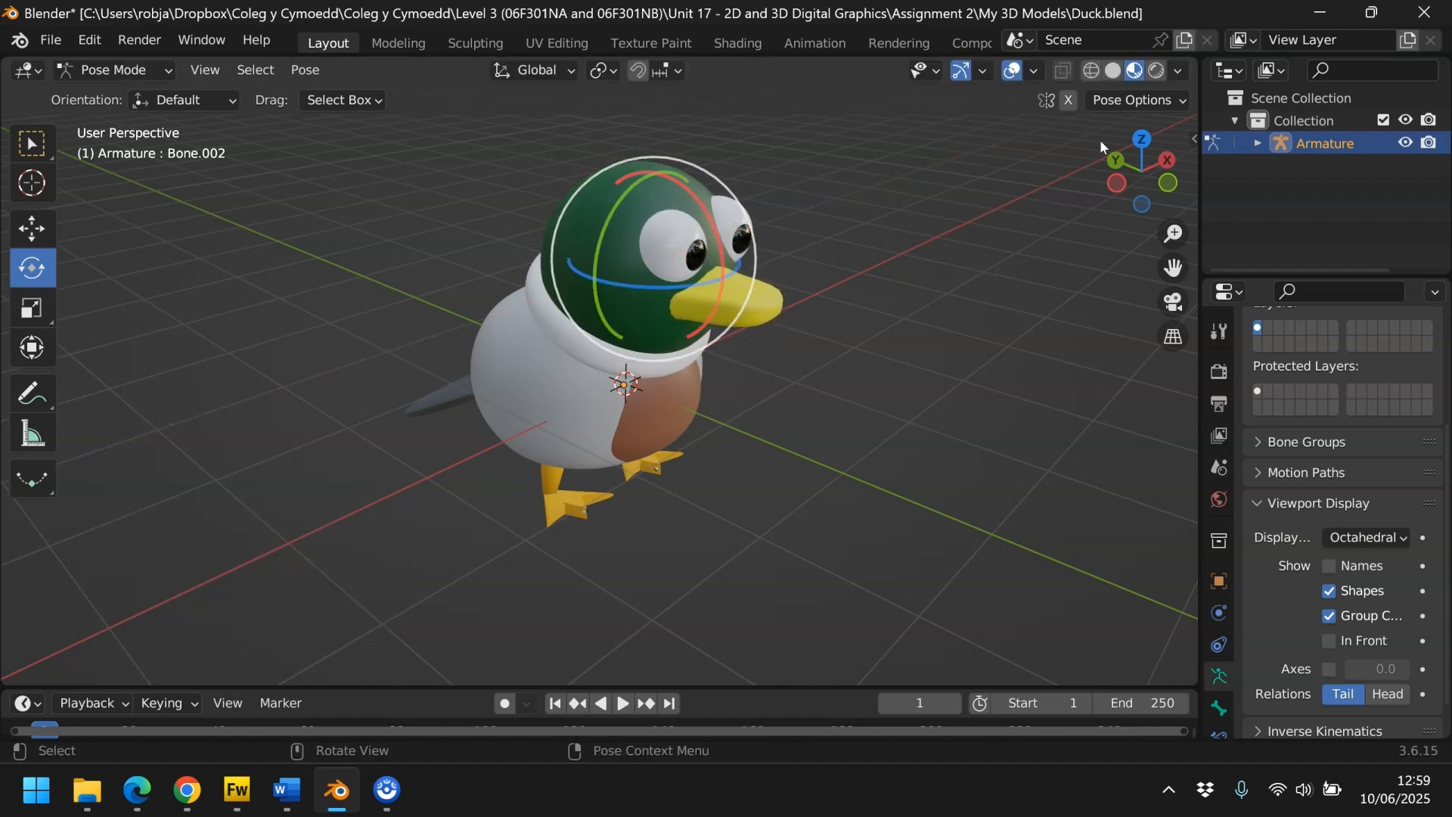
- Enlarge the timeline area below the viewport and turn on Auto Keying
drag(1123, 149, 1227, 144)
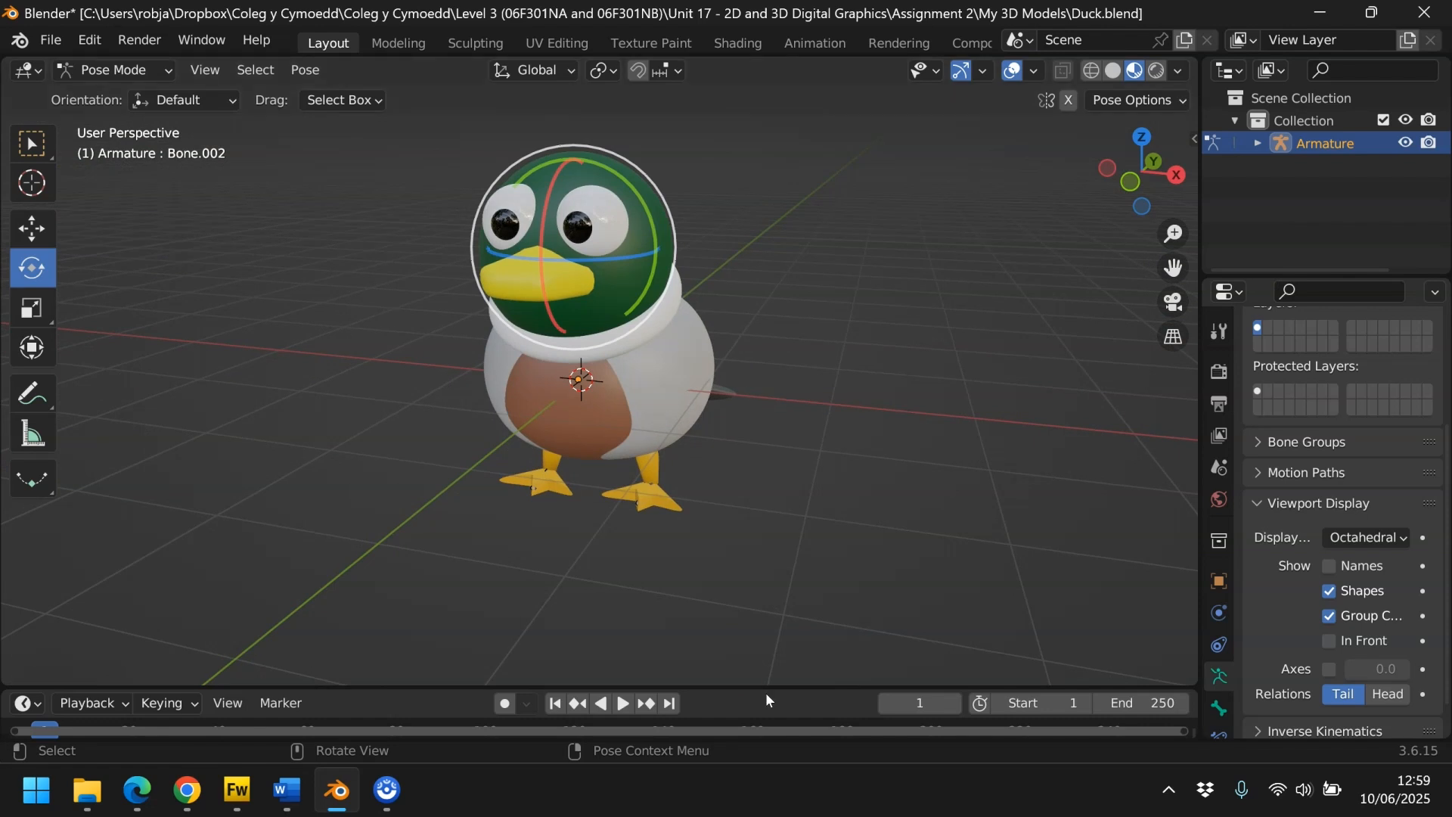
drag(755, 687, 798, 537)
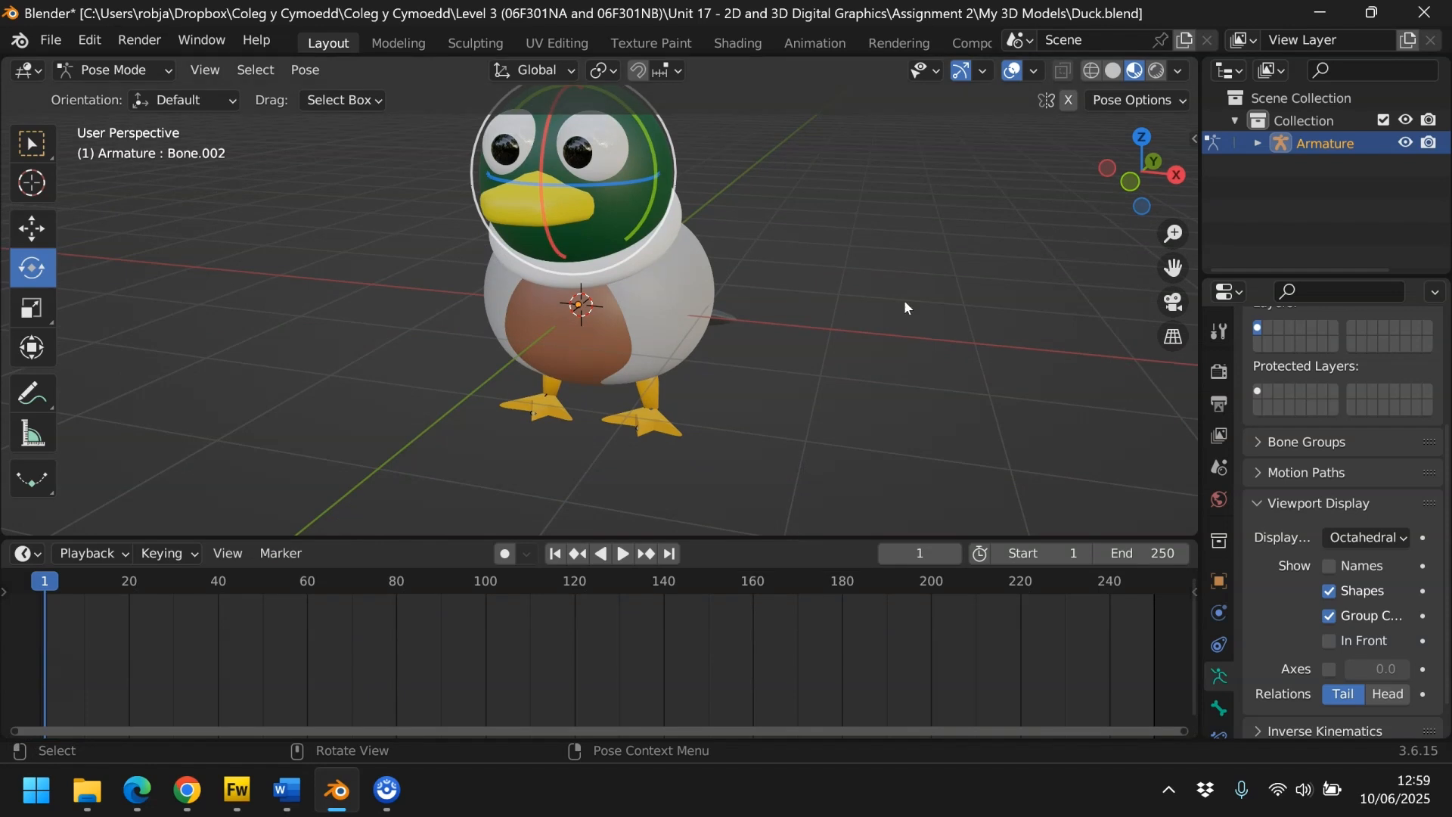
scroll(904, 306, down, 3)
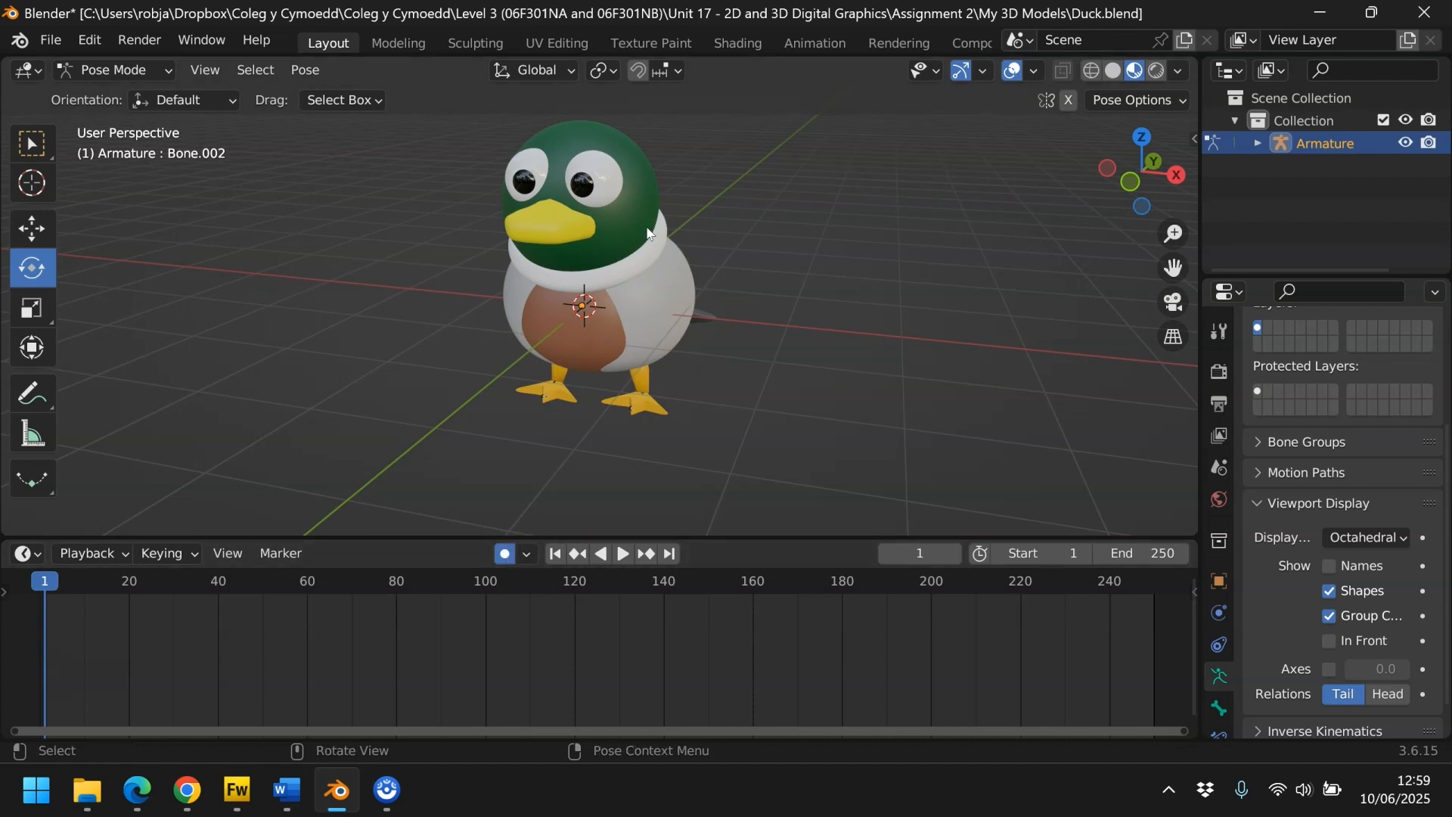
- At frame 1, rotate the neck bone about 8.33° about the global Y axis and keyframe the armature's X, Y and Z location
click(598, 241)
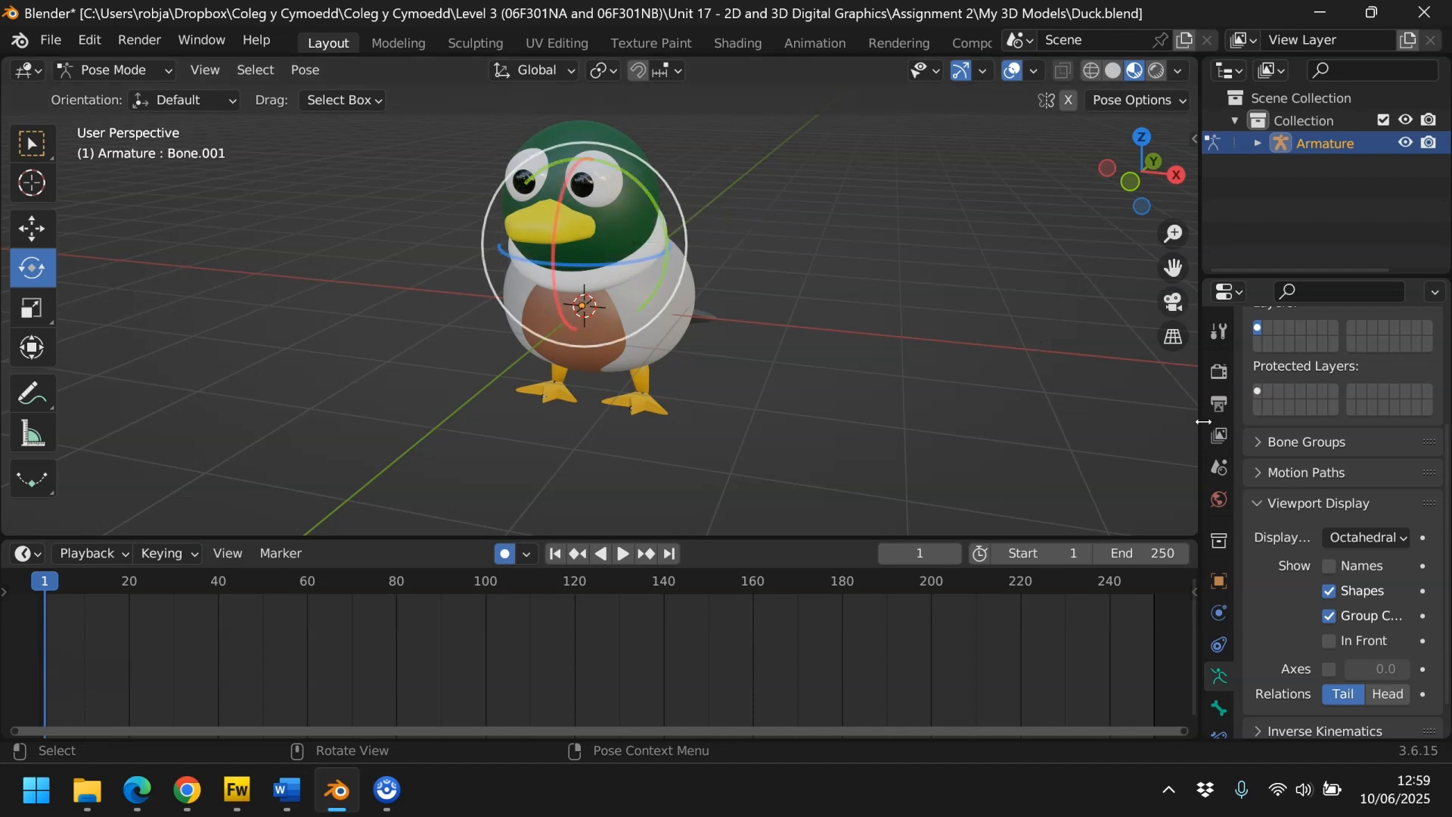
click(1219, 581)
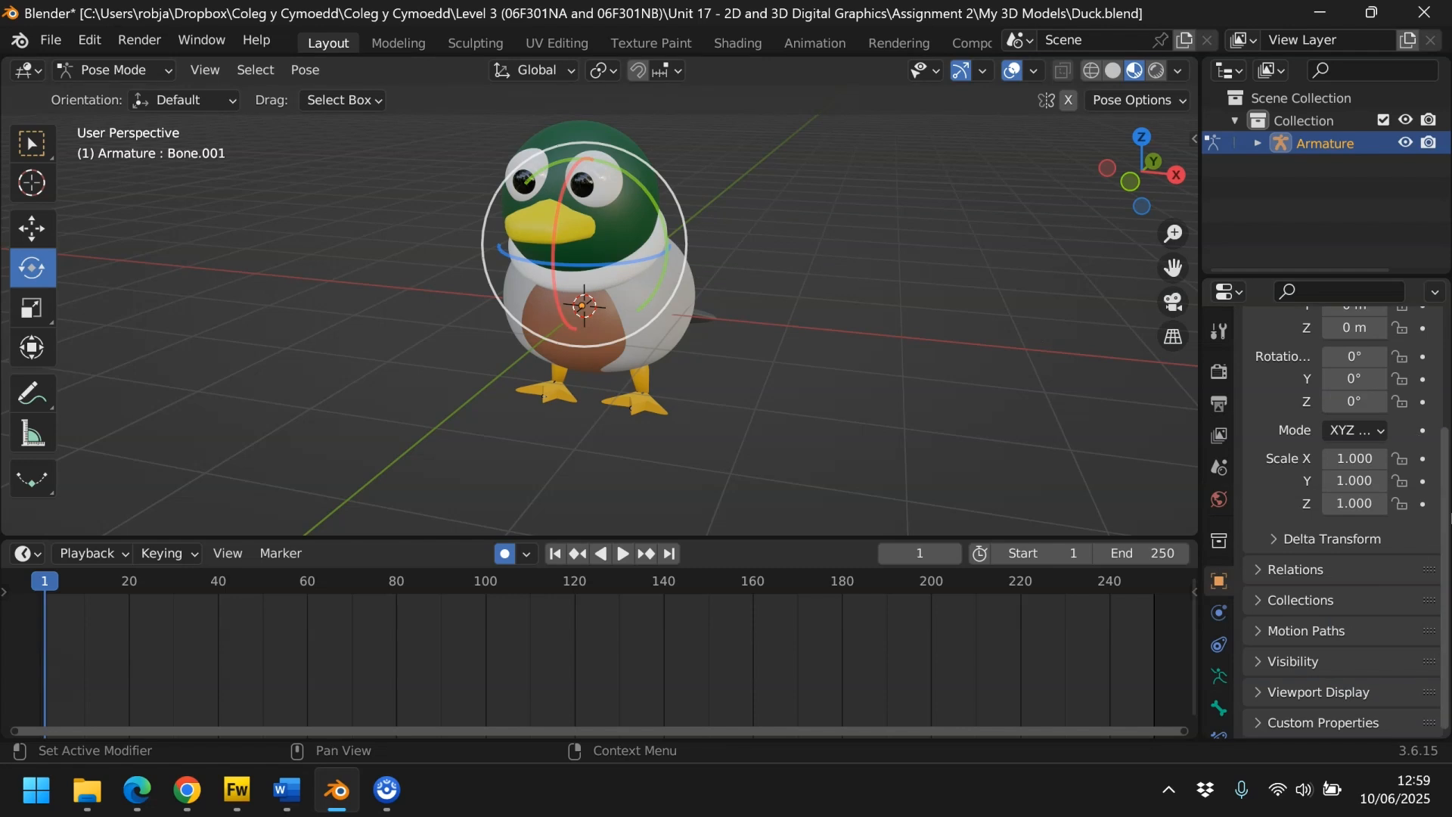
scroll(1354, 431, up, 5)
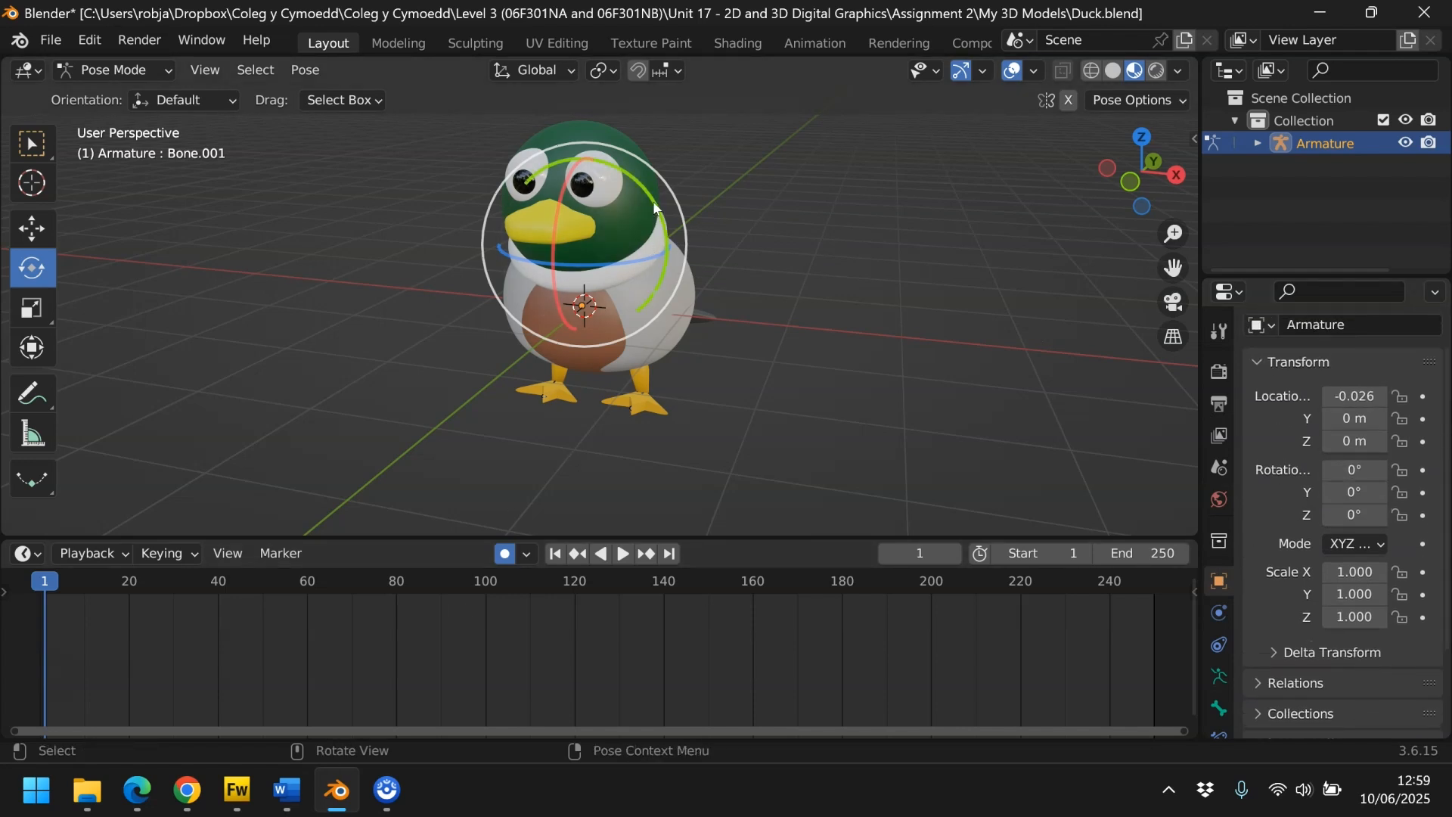
drag(655, 204, 672, 221)
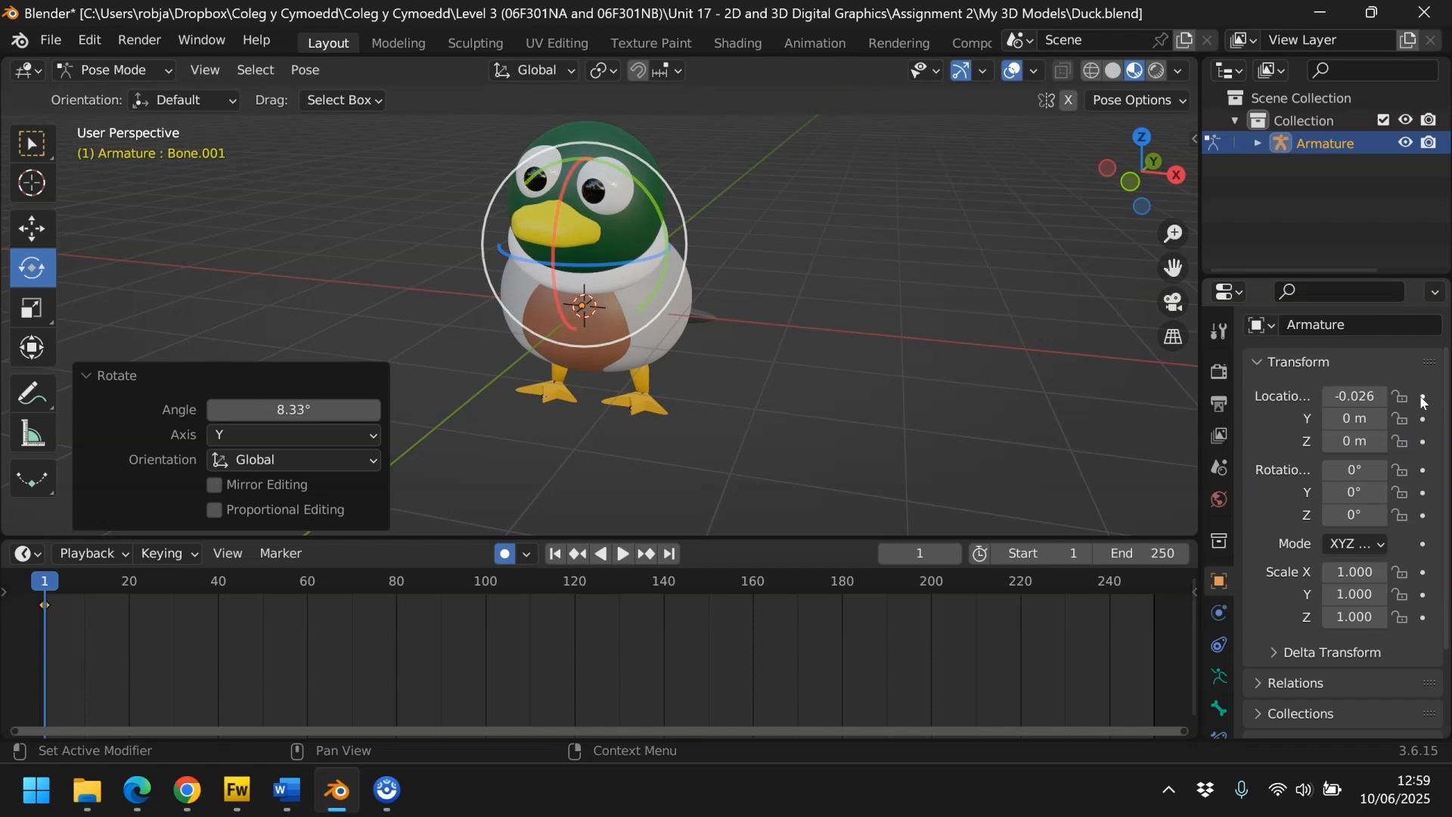
click(1422, 397)
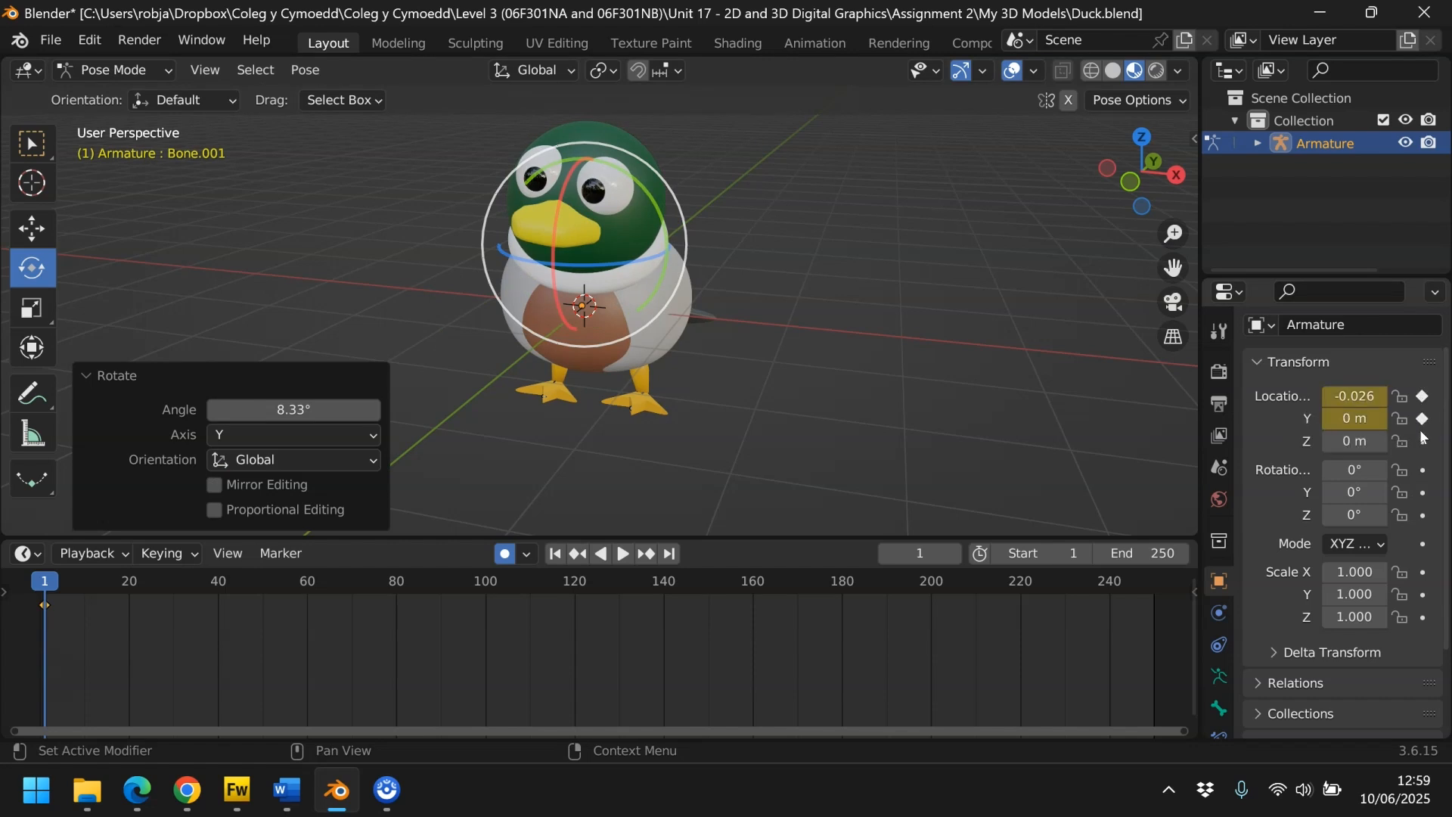
- At frame 11, rotate the neck bone about -13.2° about the global Y axis
click(89, 580)
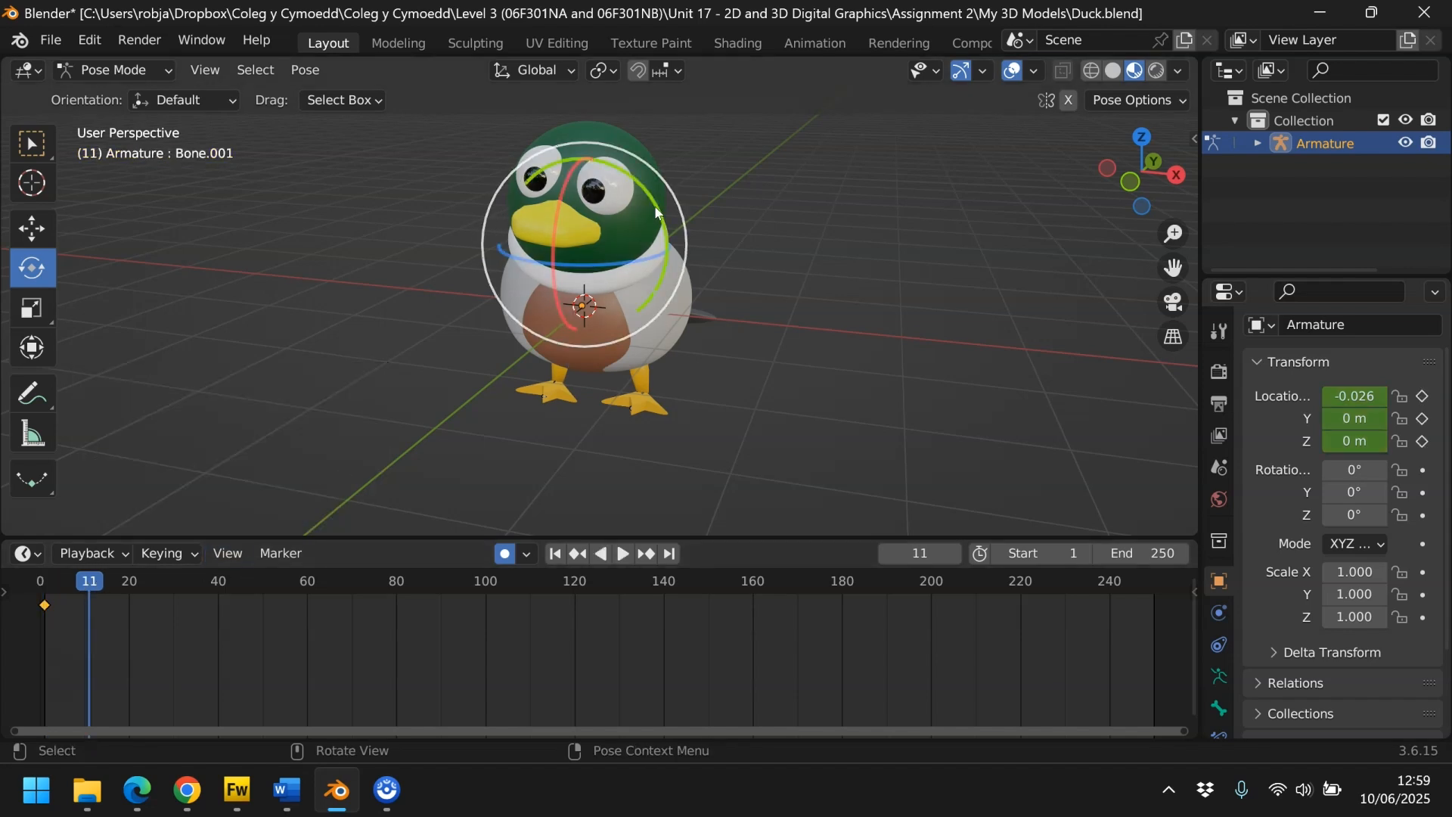
drag(658, 213, 641, 182)
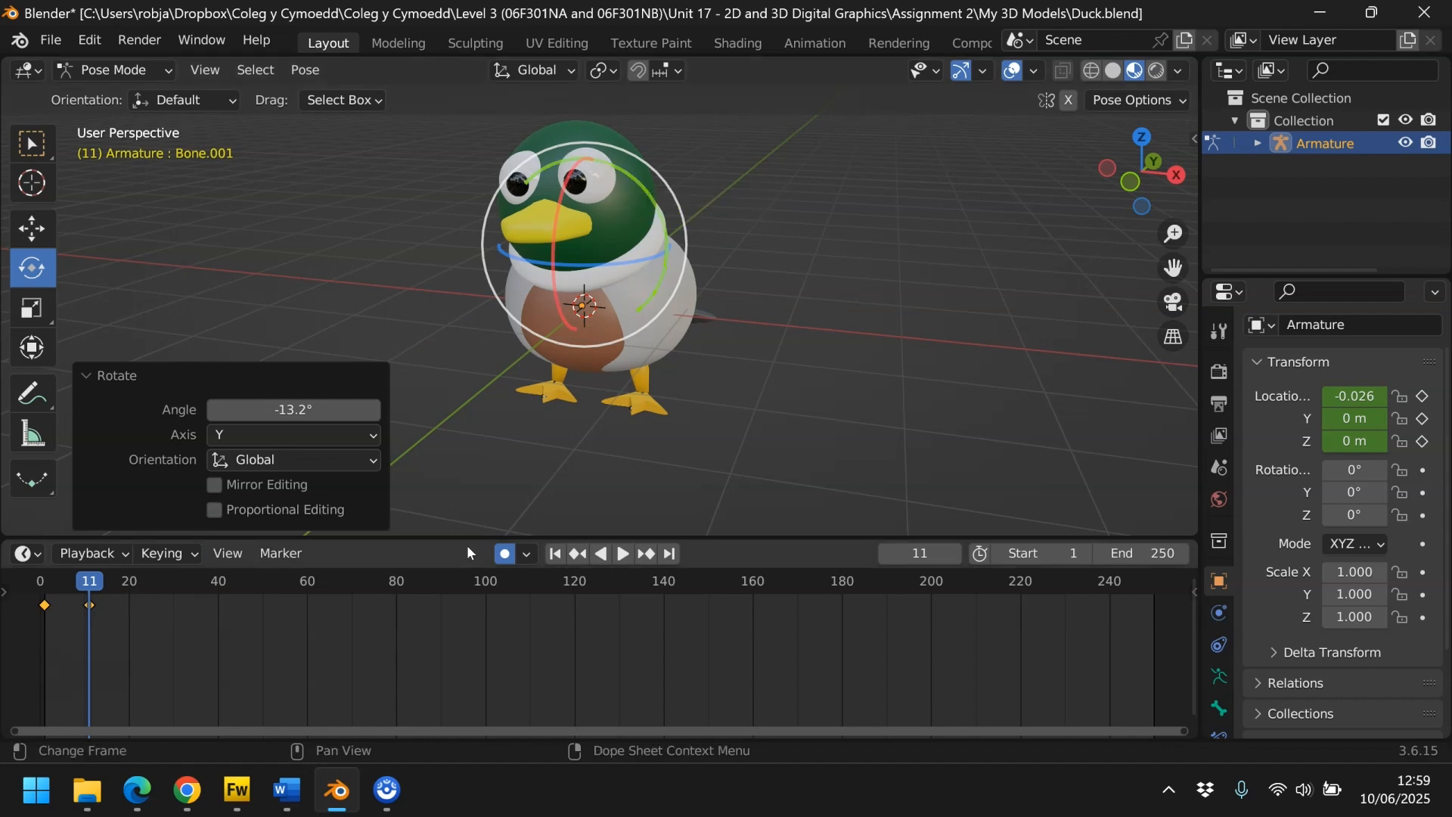
- Deselect the bone and play the animation from the first frame to check the neck movement
click(556, 554)
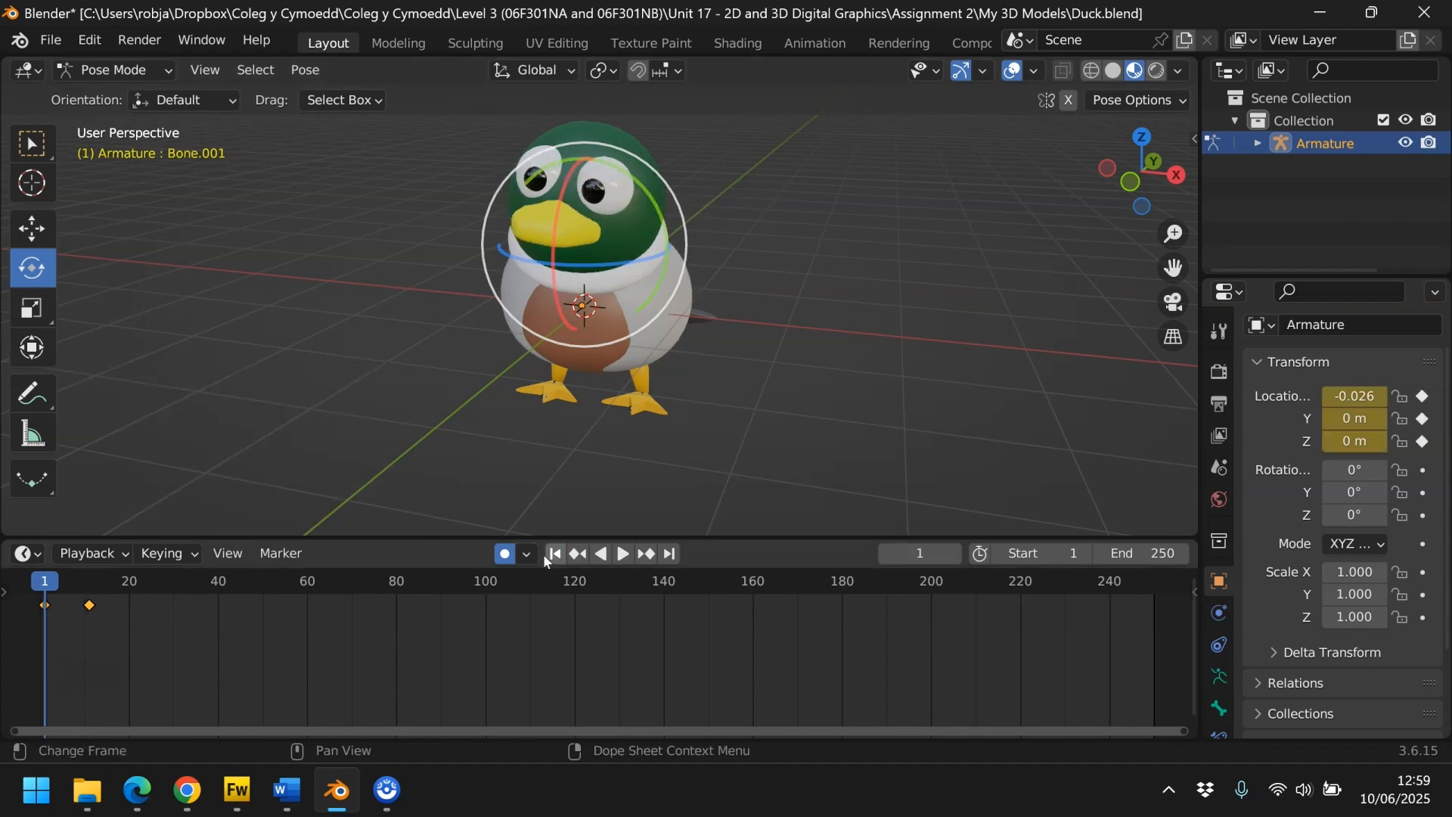
click(430, 451)
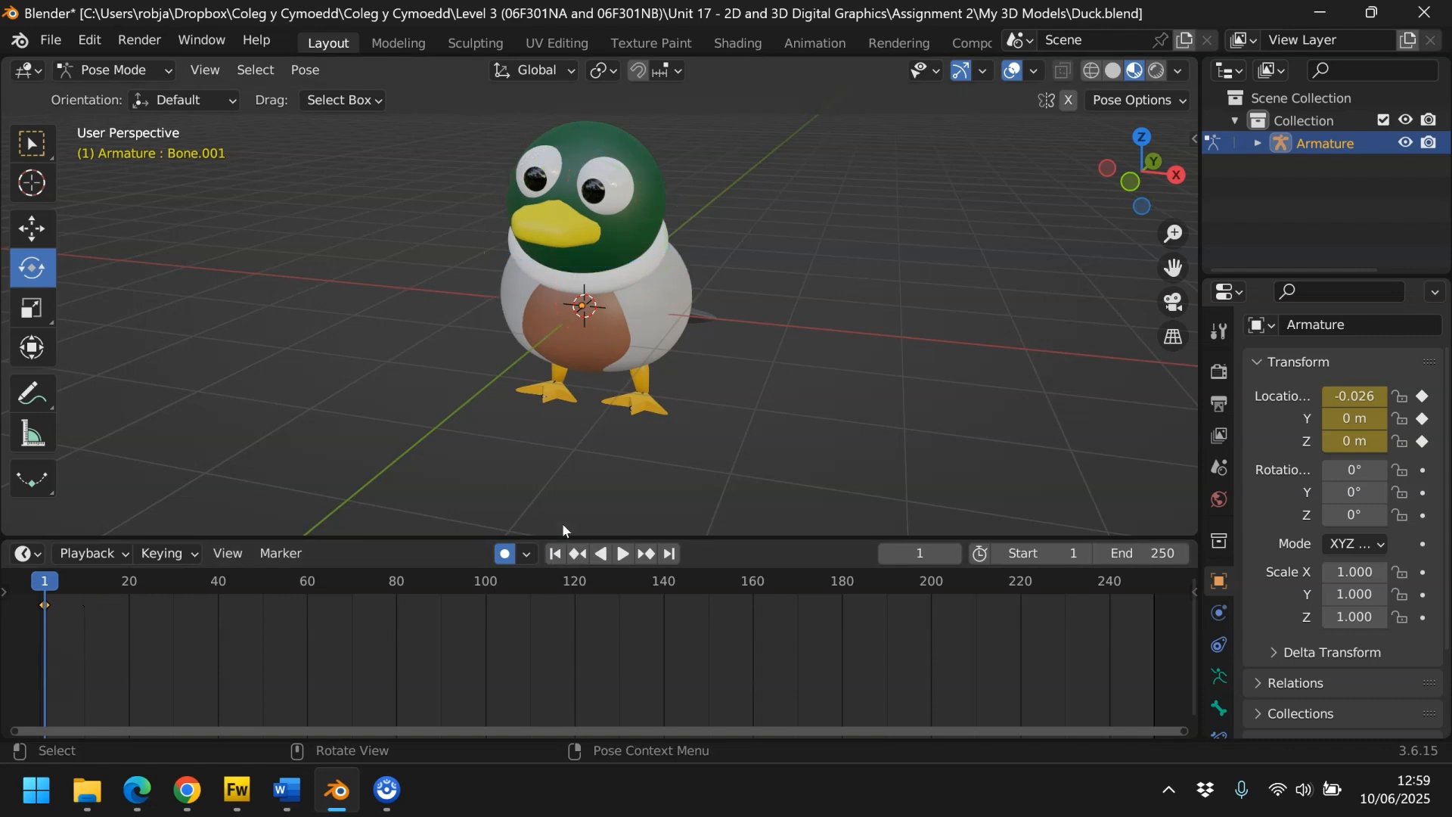
click(625, 555)
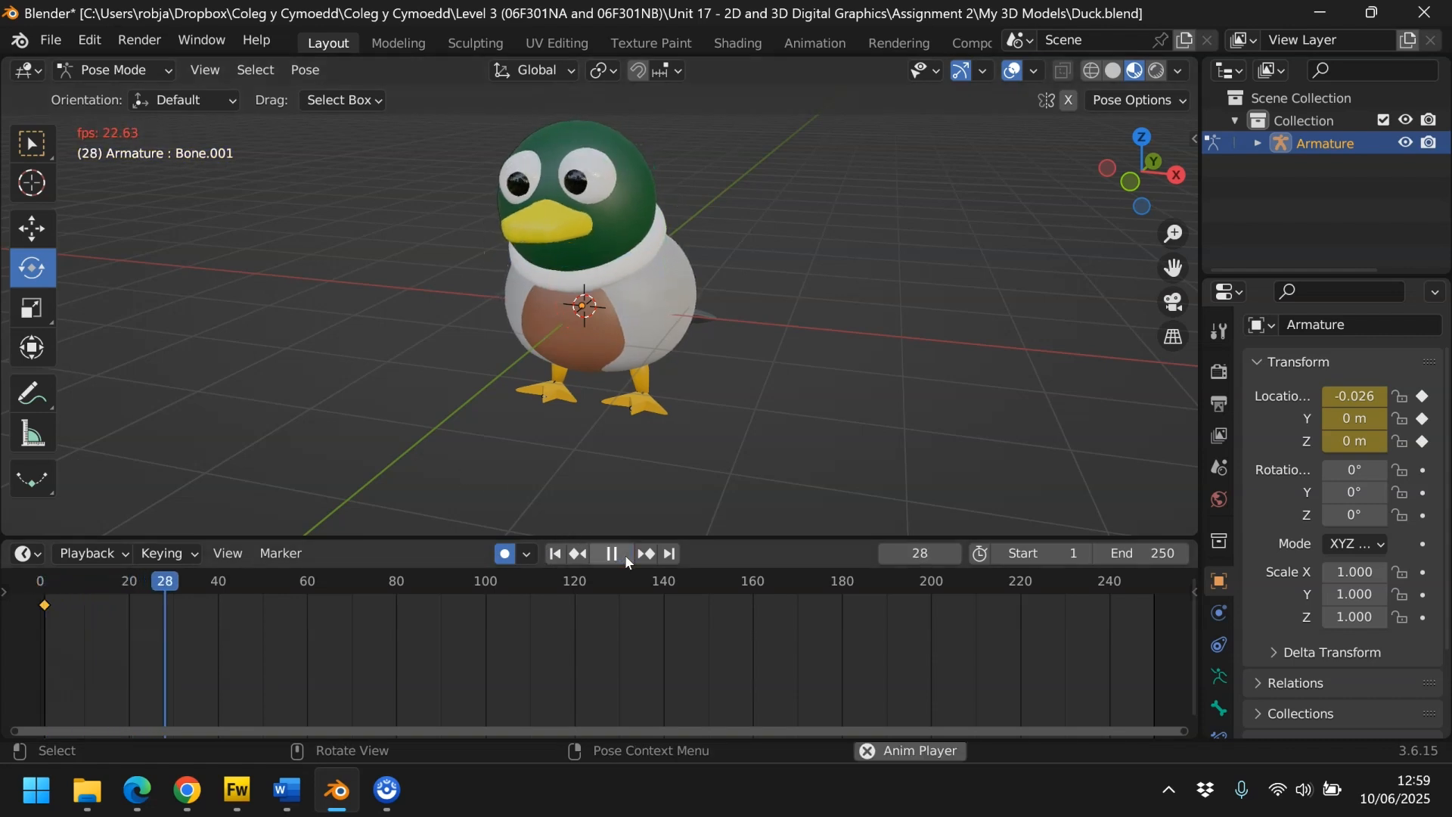
click(613, 554)
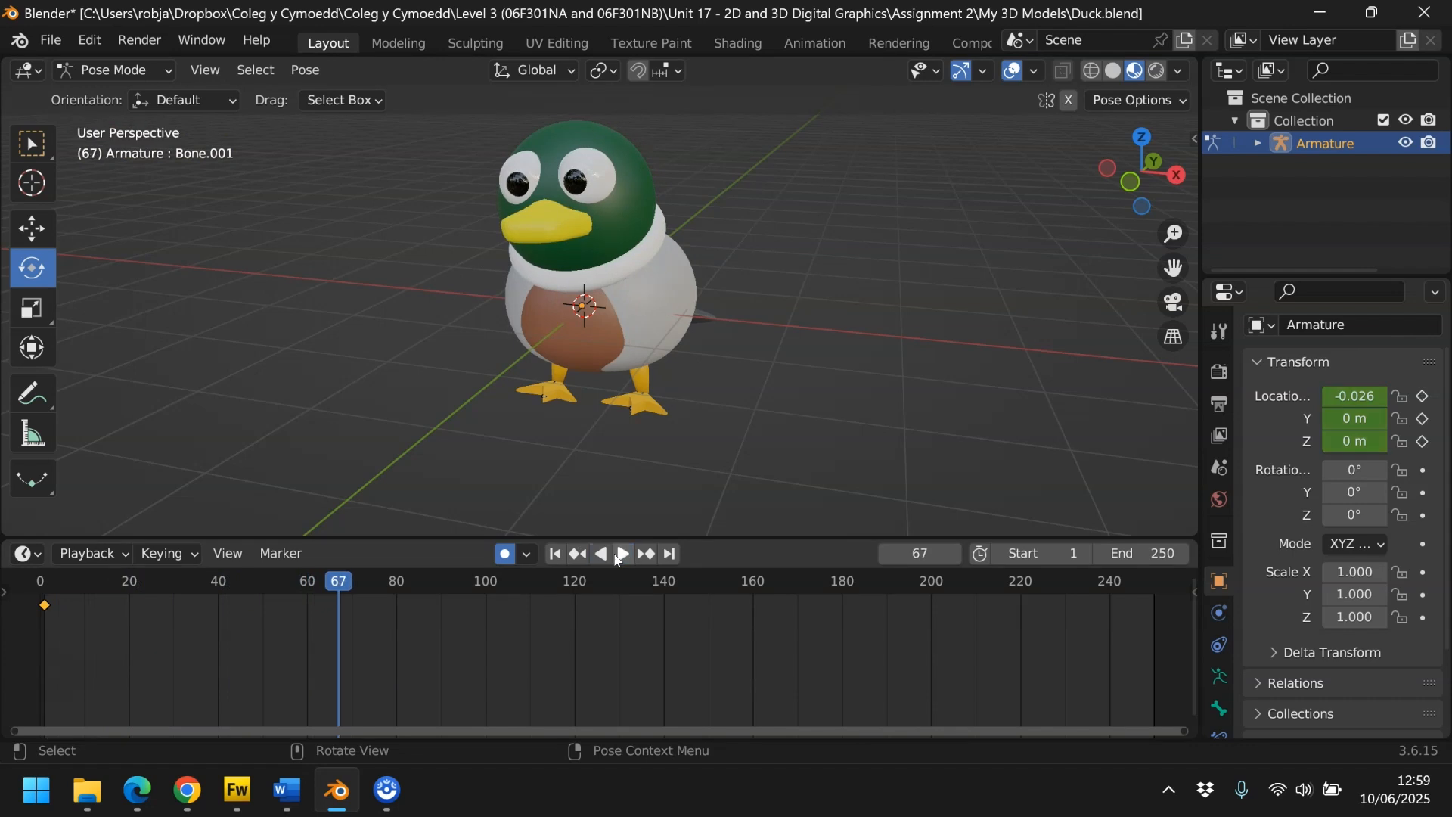
- Back at frame 1, rotate the lower bone of the duck's right leg about -13° about the global X axis
click(556, 554)
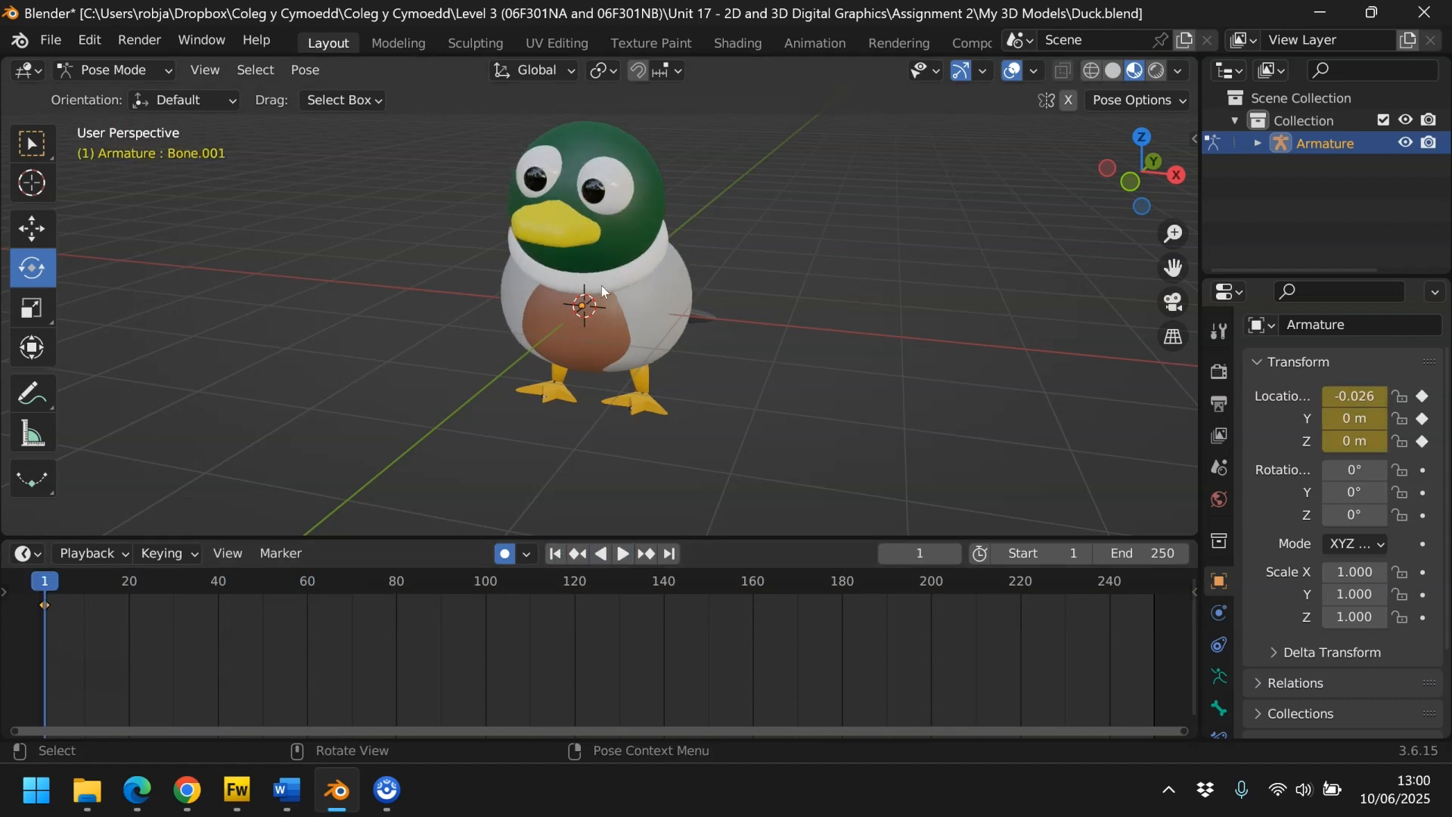
click(558, 374)
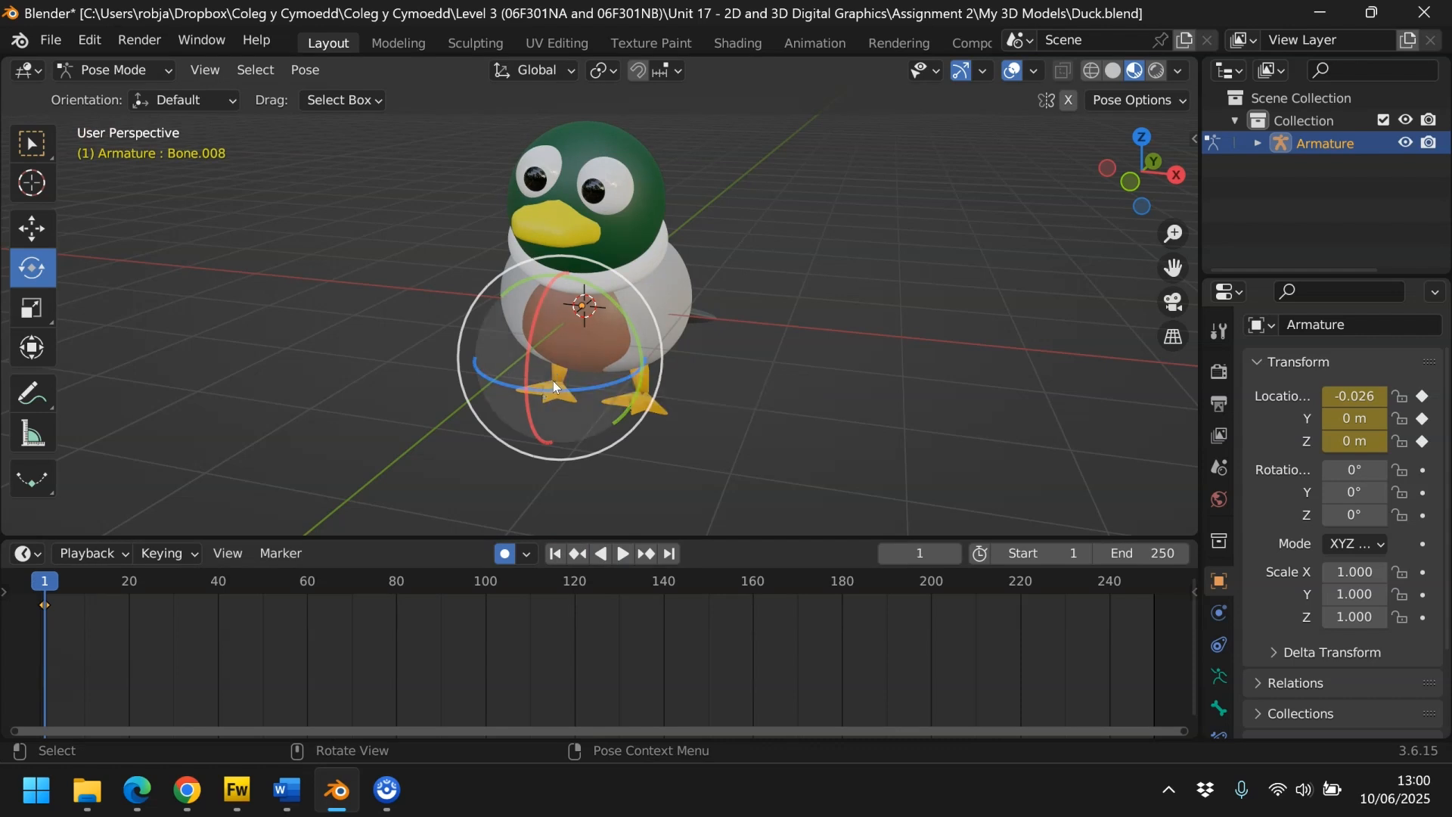
drag(530, 325, 538, 306)
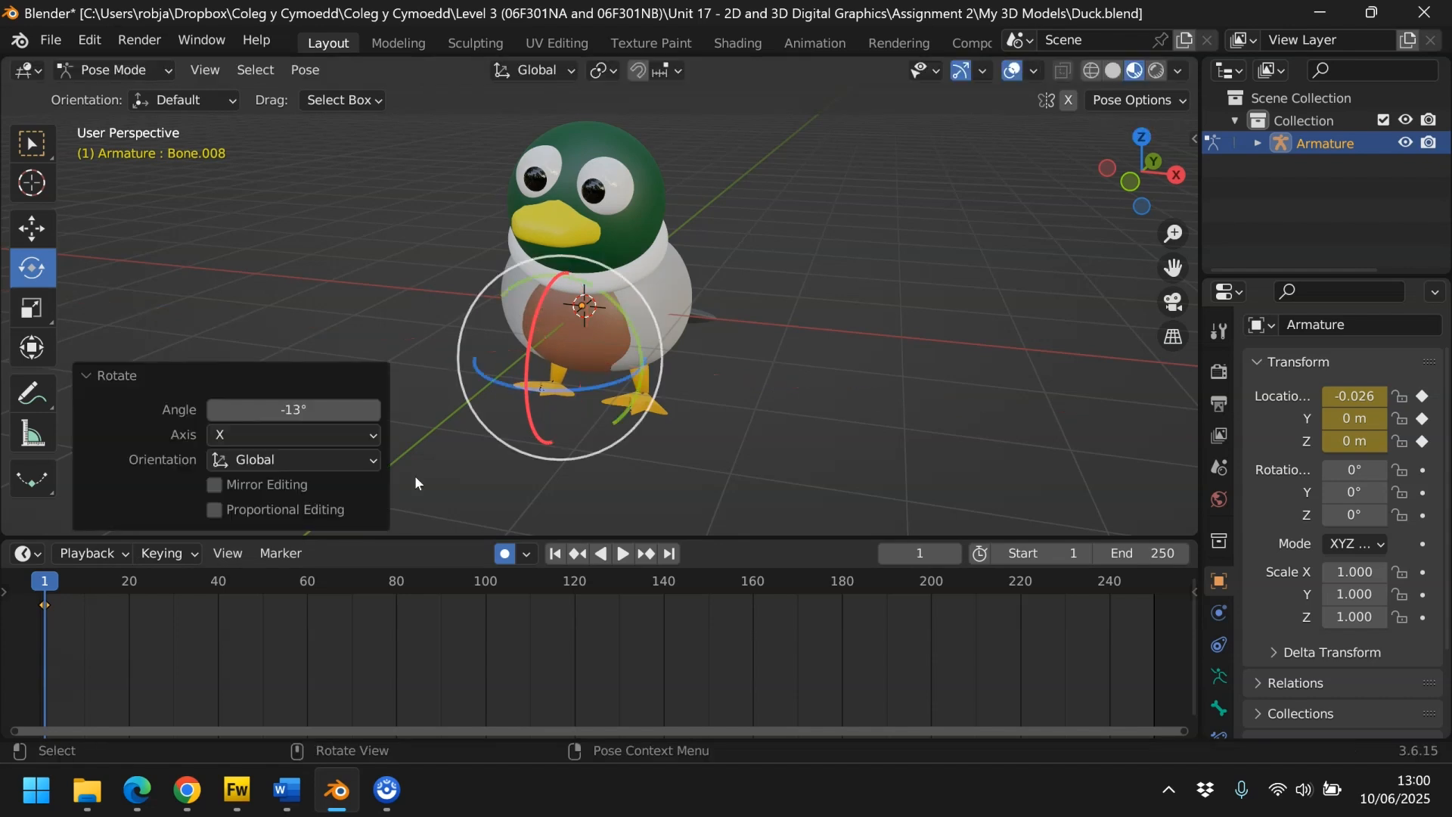
- Try rotating the foot bone of the duck's left leg about the X axis, and undo it
click(646, 408)
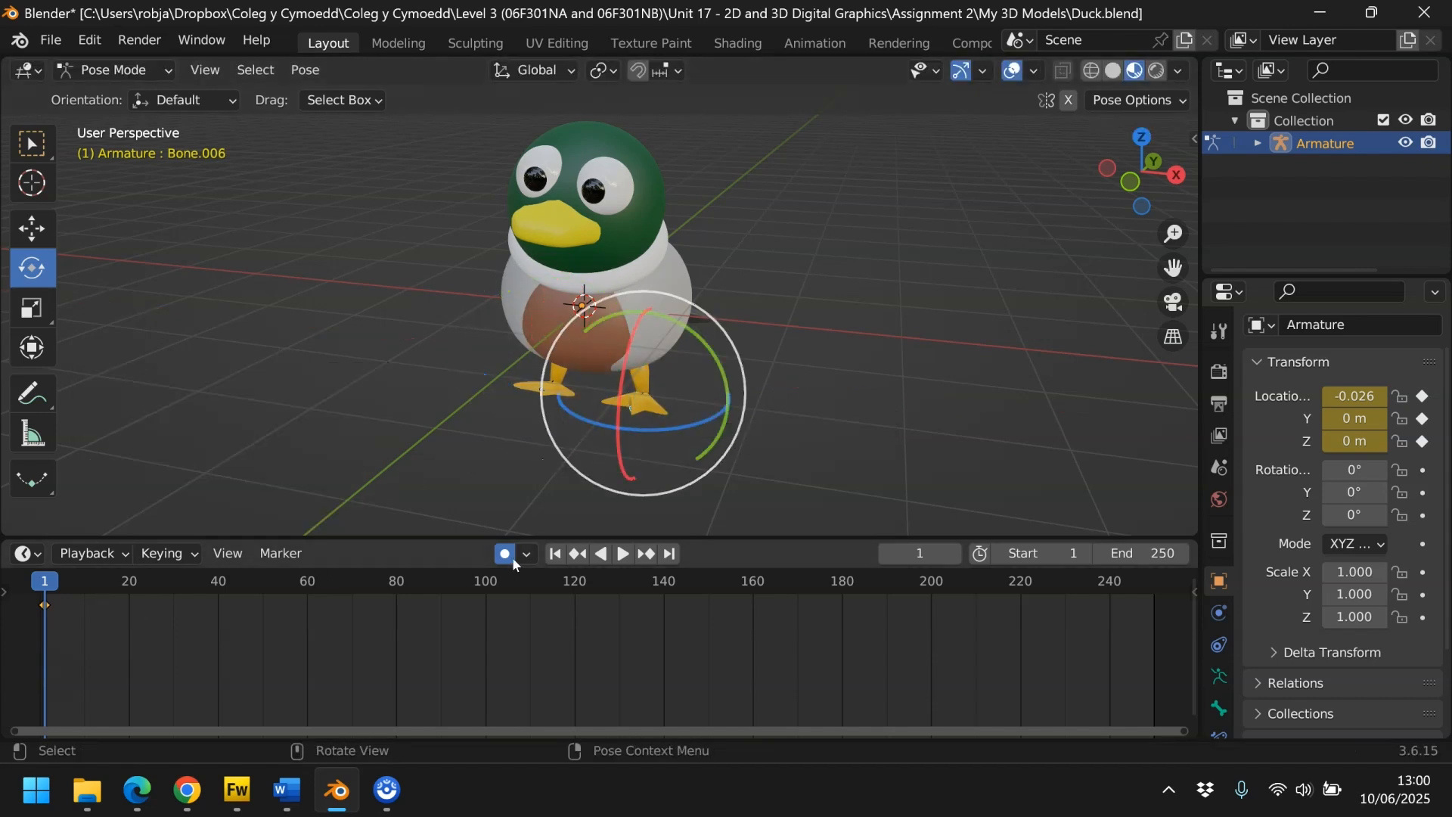
drag(623, 365, 625, 394)
key(ctrl+z)
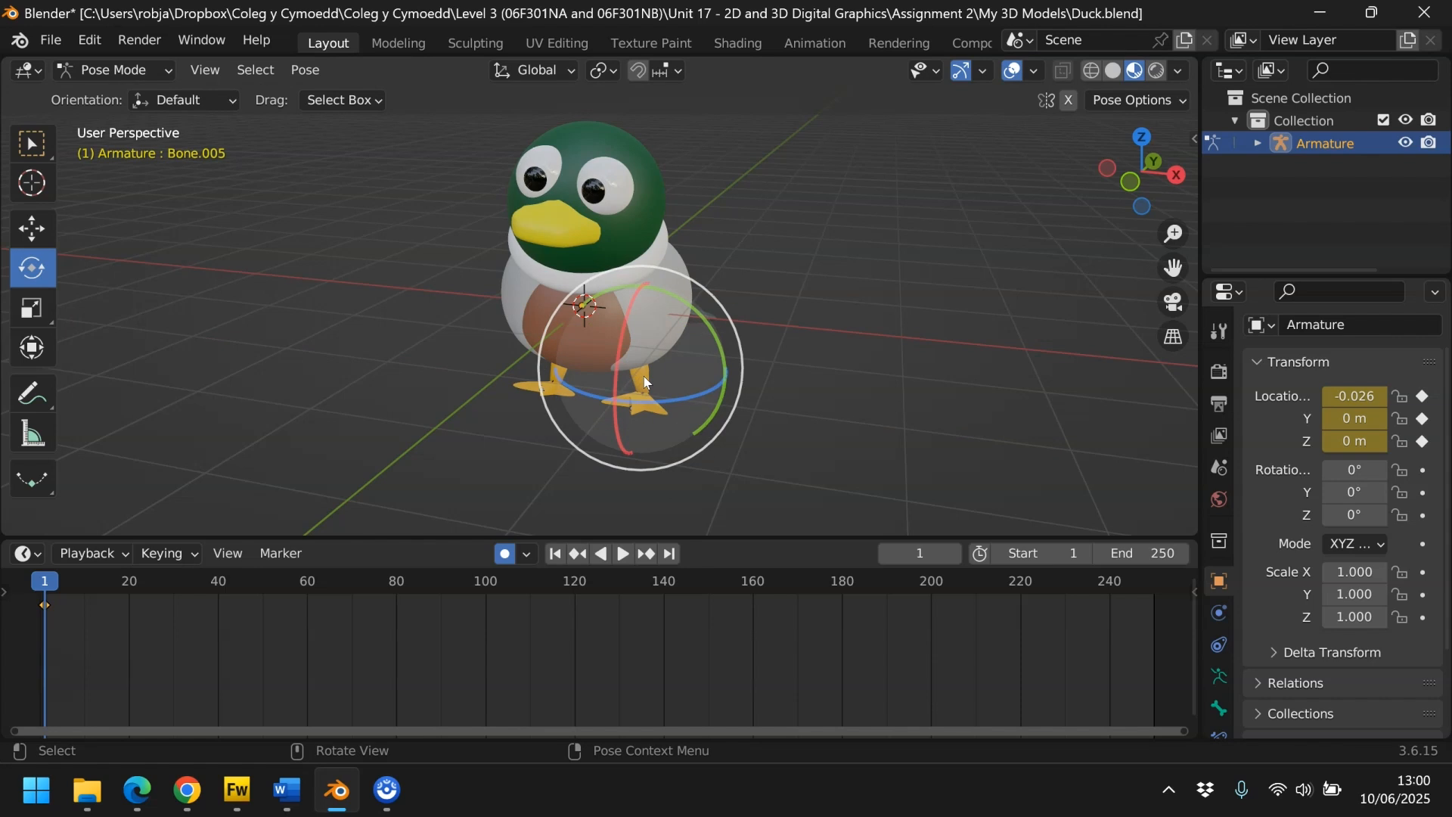
- Rotate the lower bone of the duck's left leg about 23.6° about global X at frame 1 and about -36.8° about X at frame 10
drag(624, 365, 619, 374)
drag(1138, 159, 1007, 140)
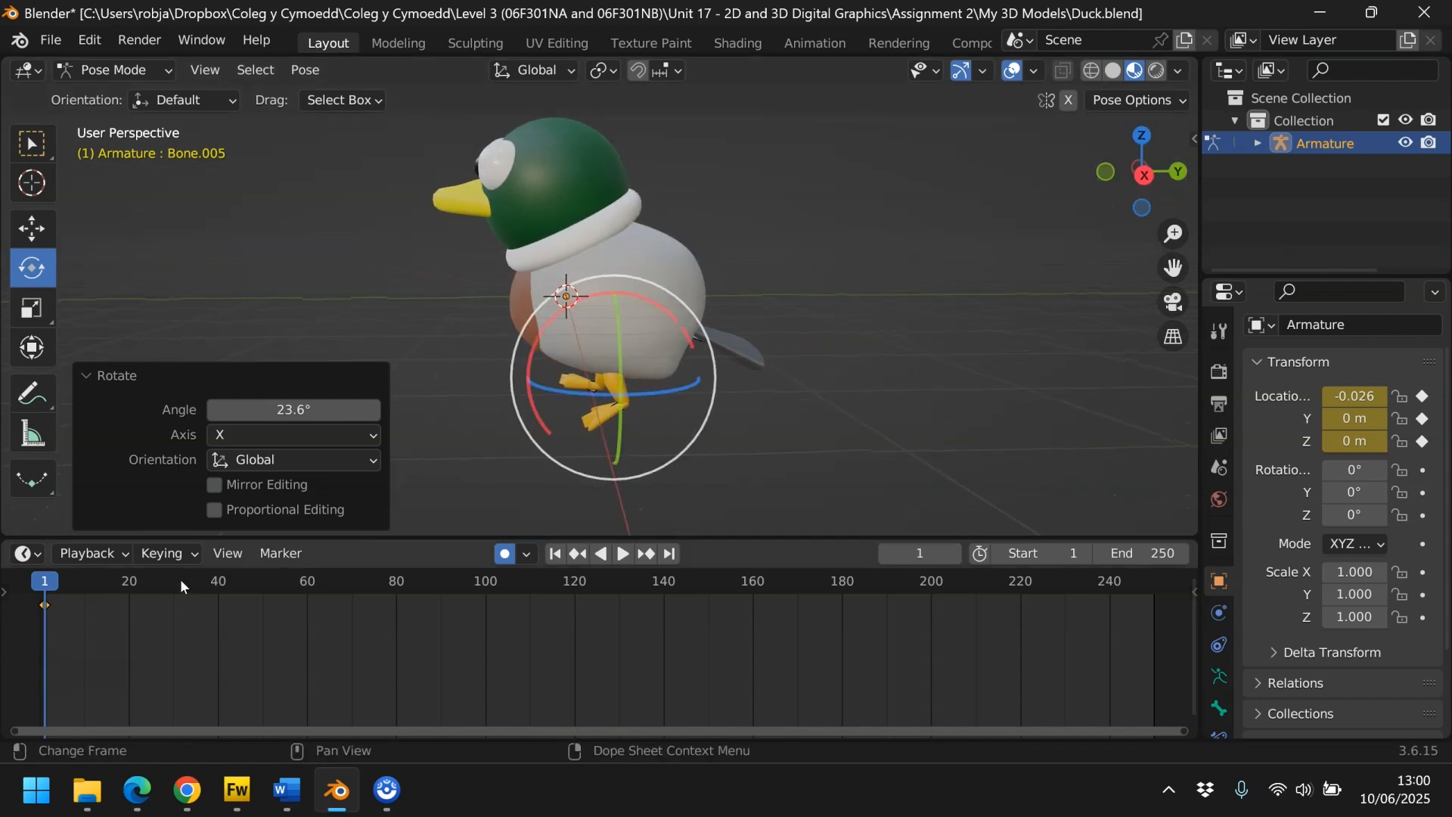
click(83, 581)
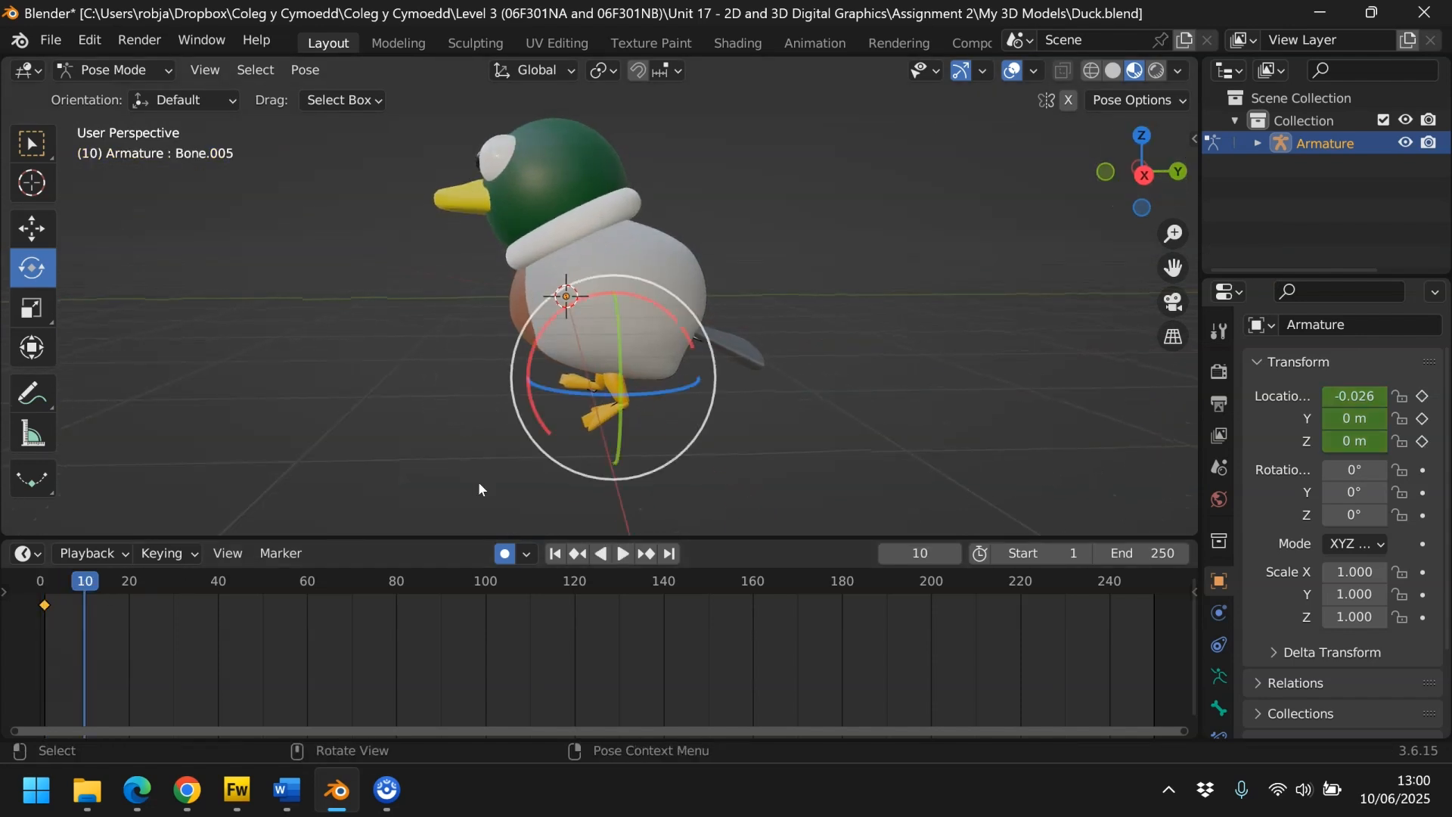
drag(637, 298, 685, 314)
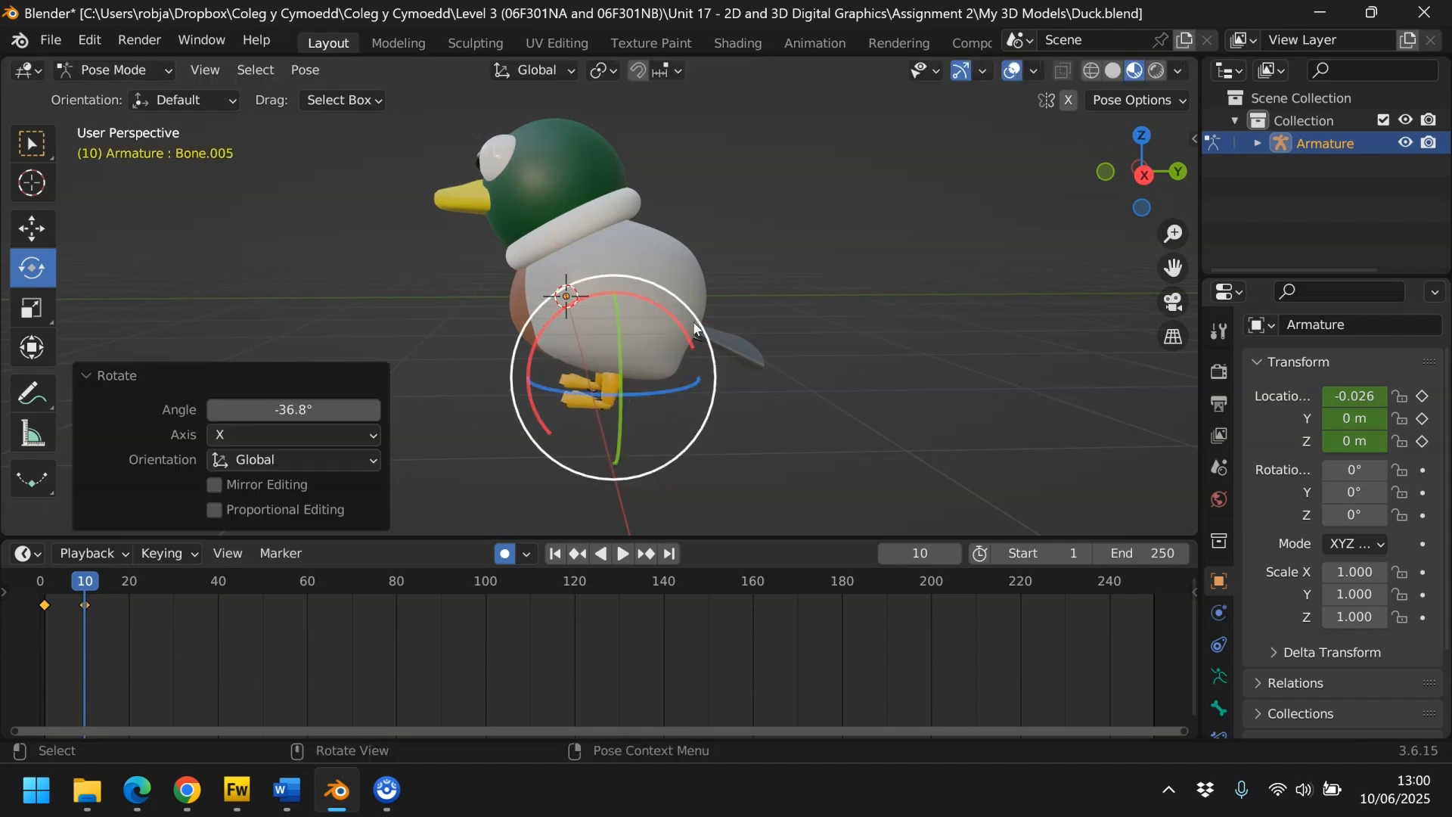
- Rotate the lower bone of the duck's right leg about 25.6° about the global X axis at frame 10
click(1108, 169)
click(1108, 170)
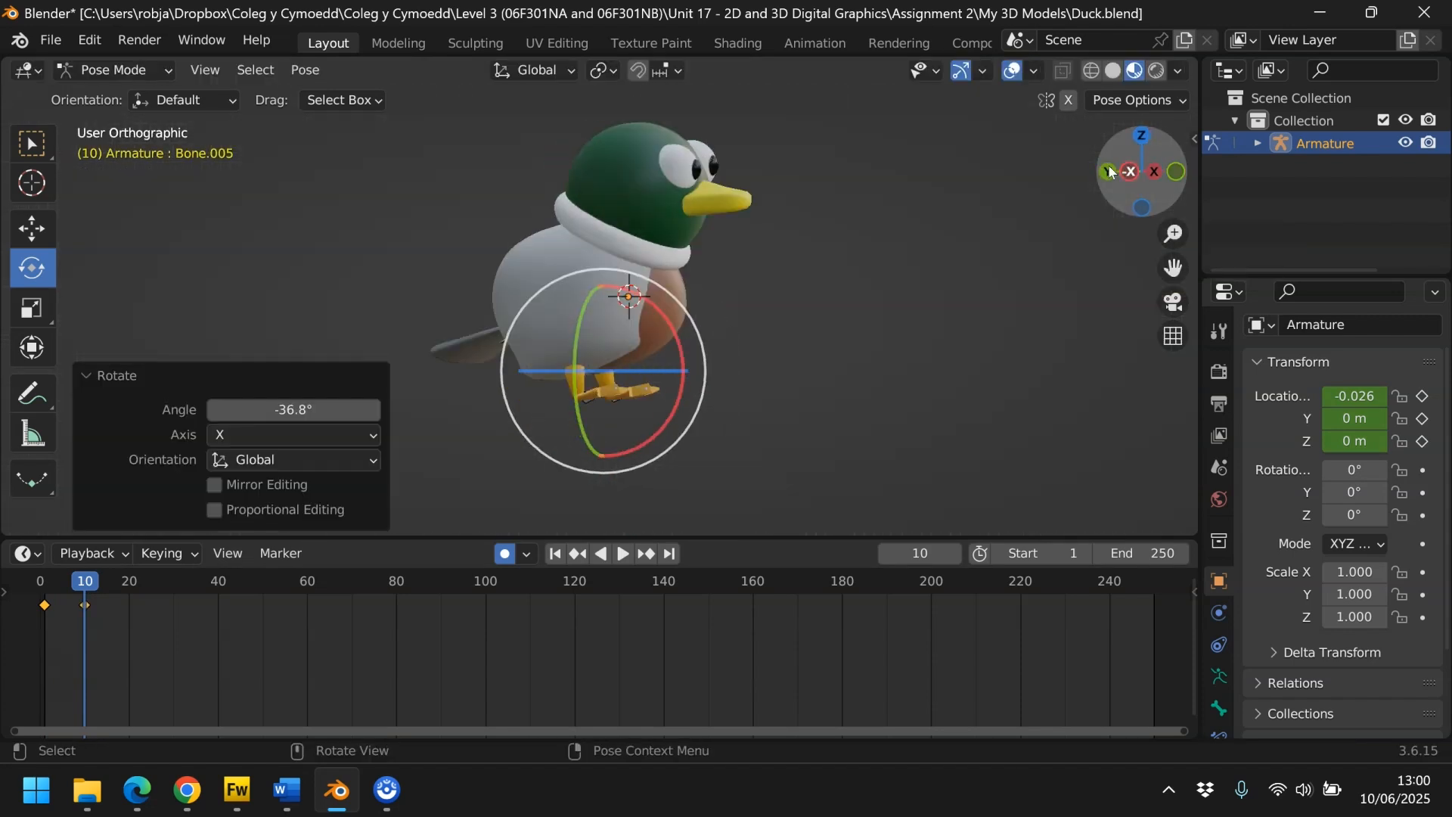
click(598, 379)
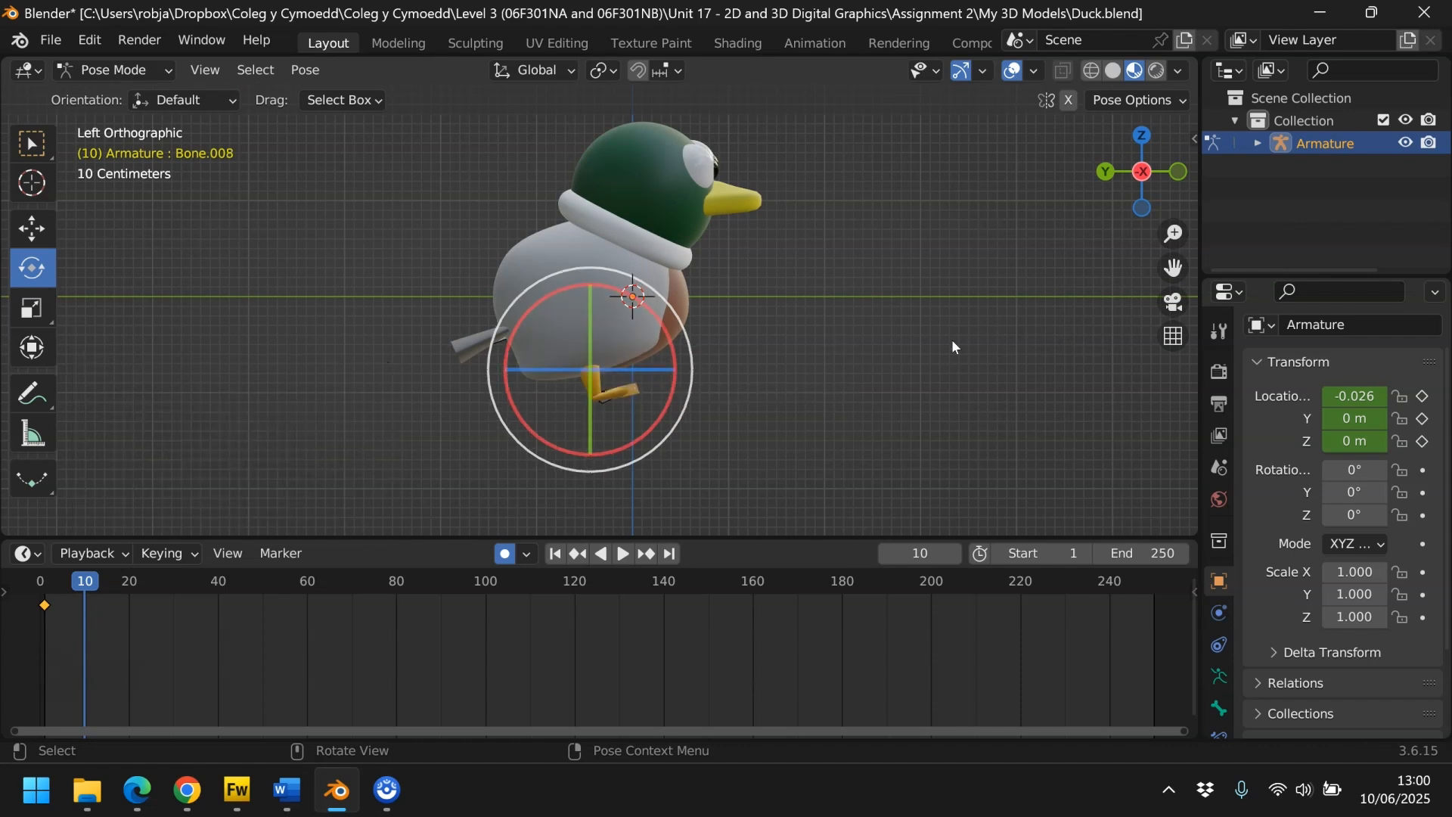
click(942, 354)
drag(1124, 194, 683, 370)
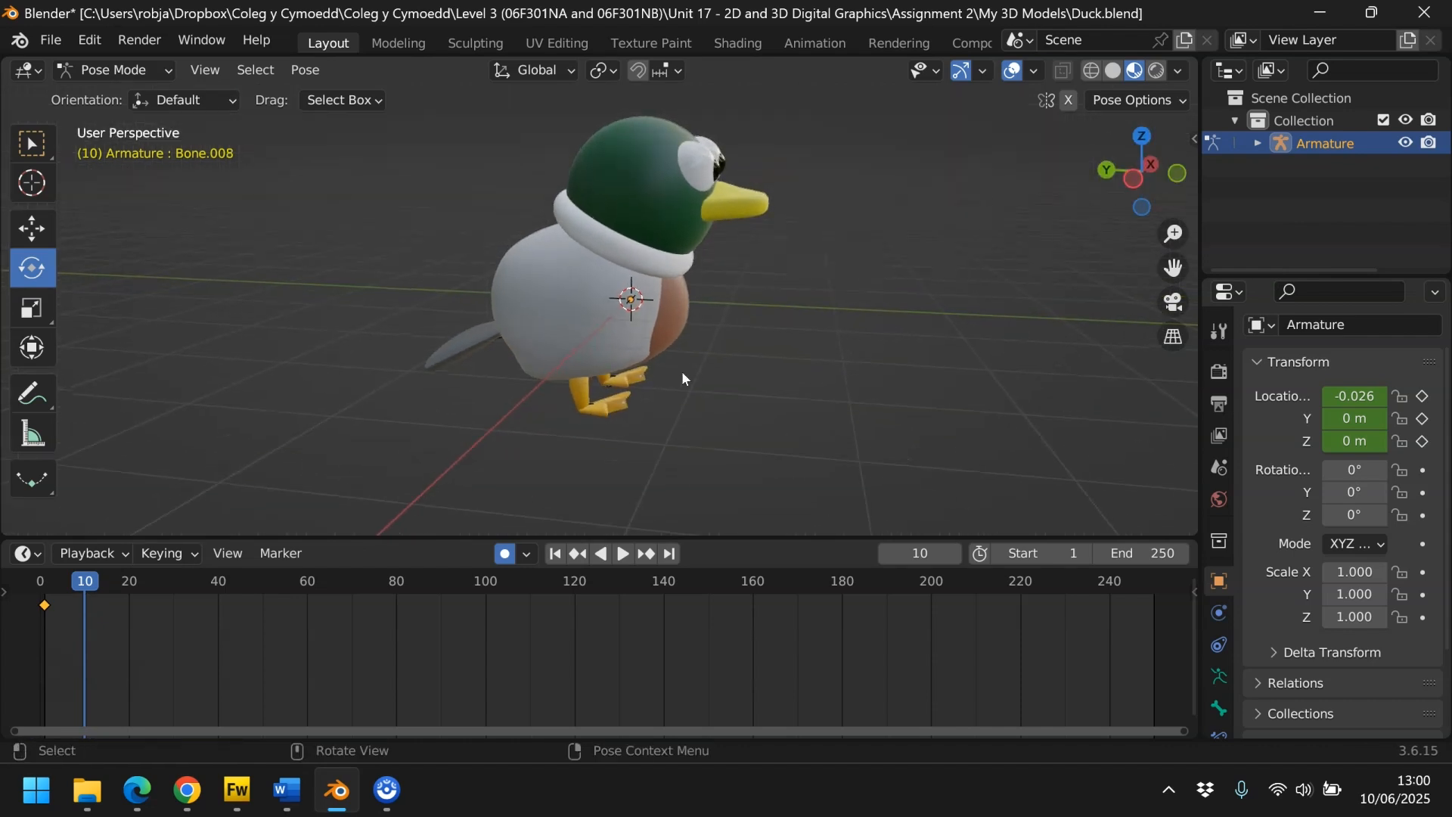
click(580, 387)
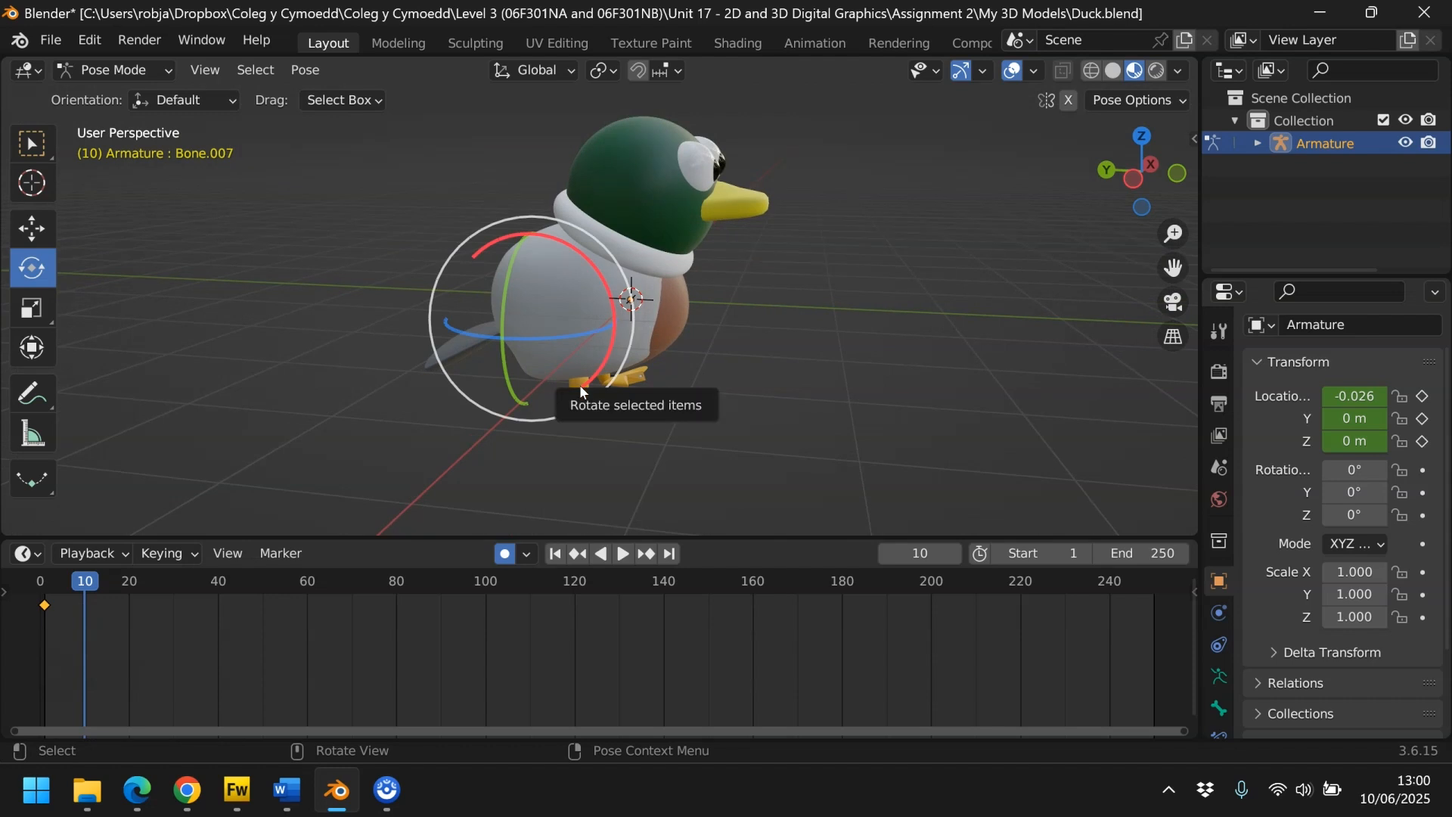
click(589, 400)
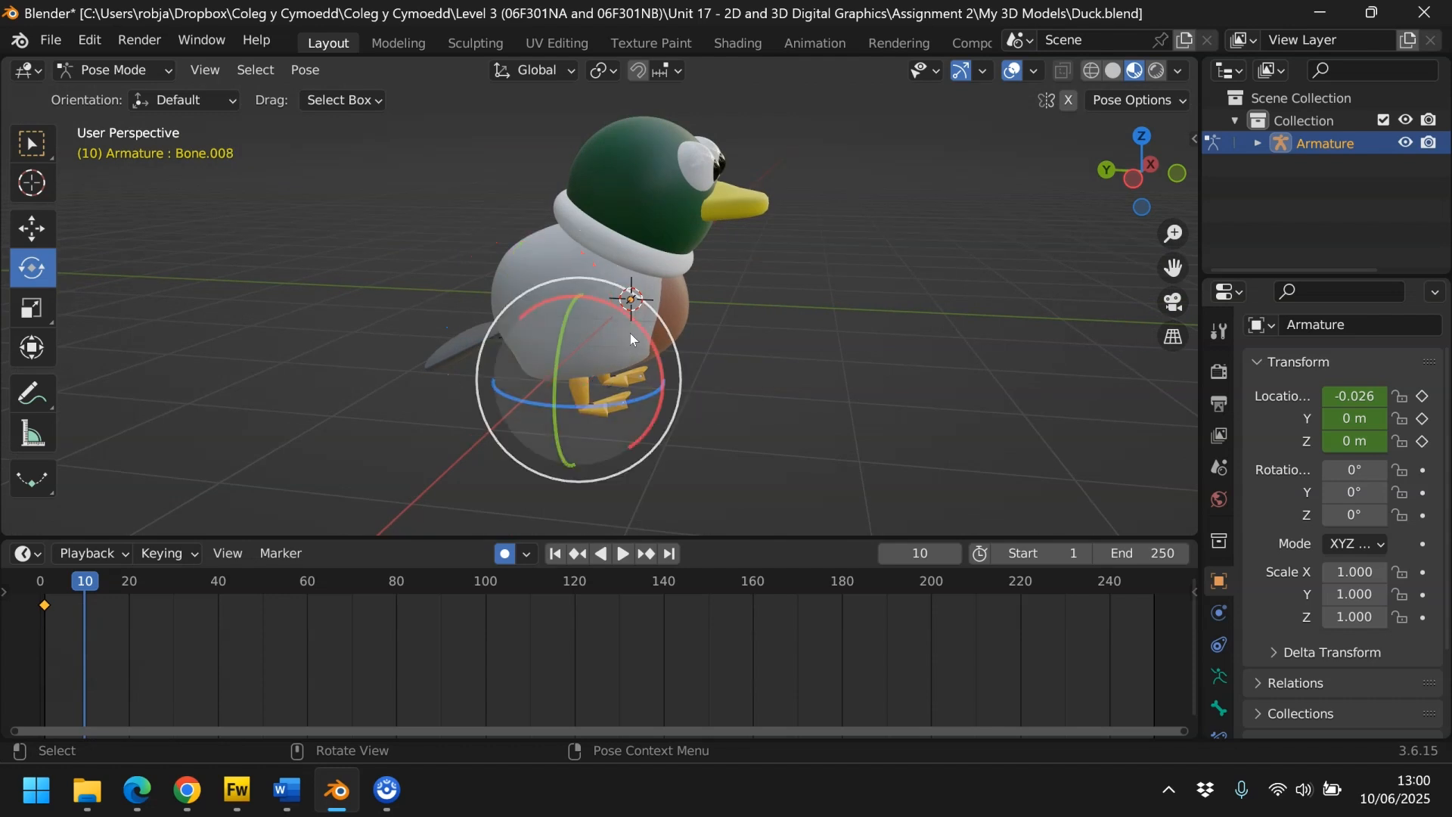
drag(632, 323, 644, 359)
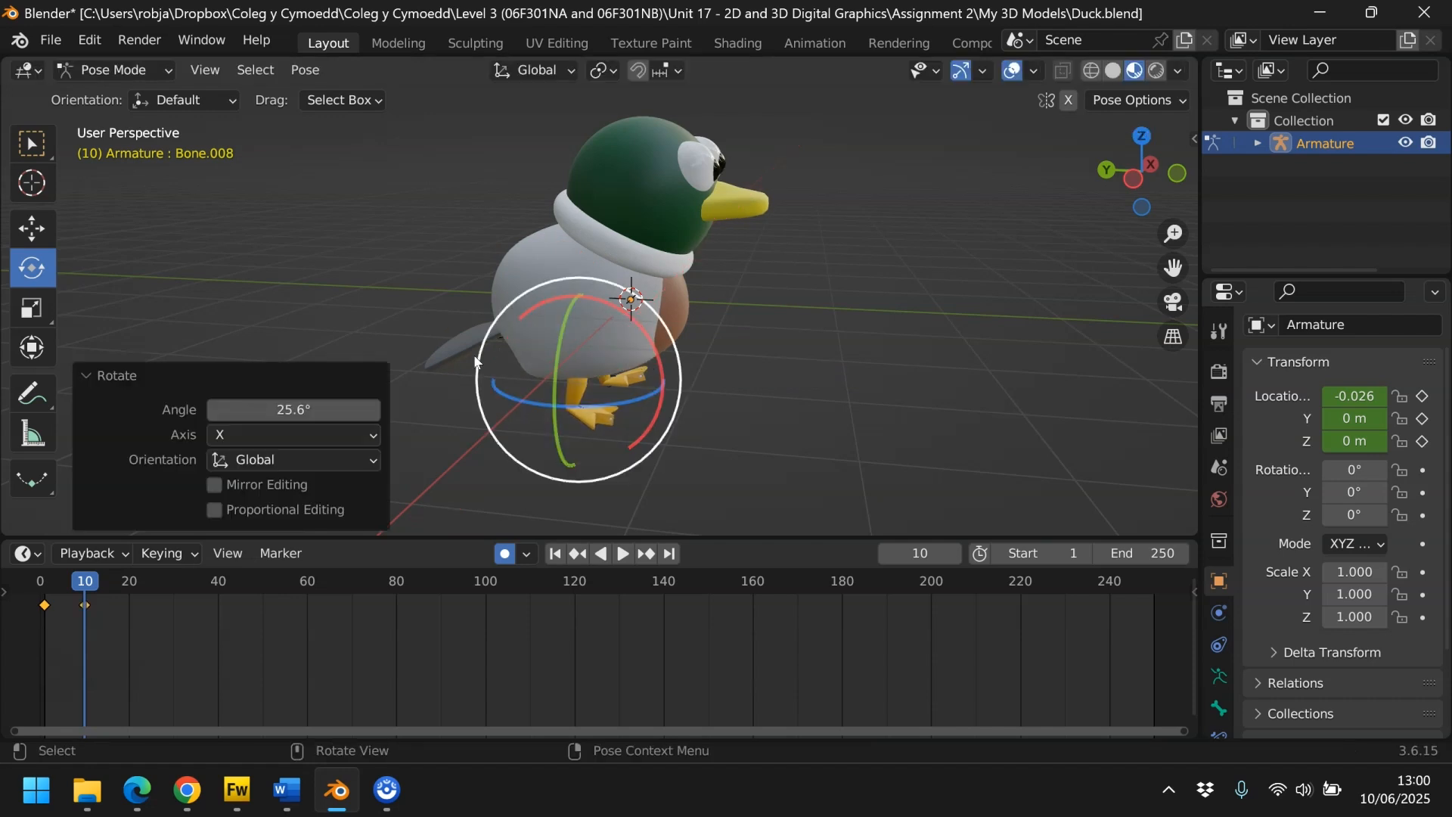
- Rotate the duck's tail bone about -12.6° about the global Y axis at frame 10
click(466, 338)
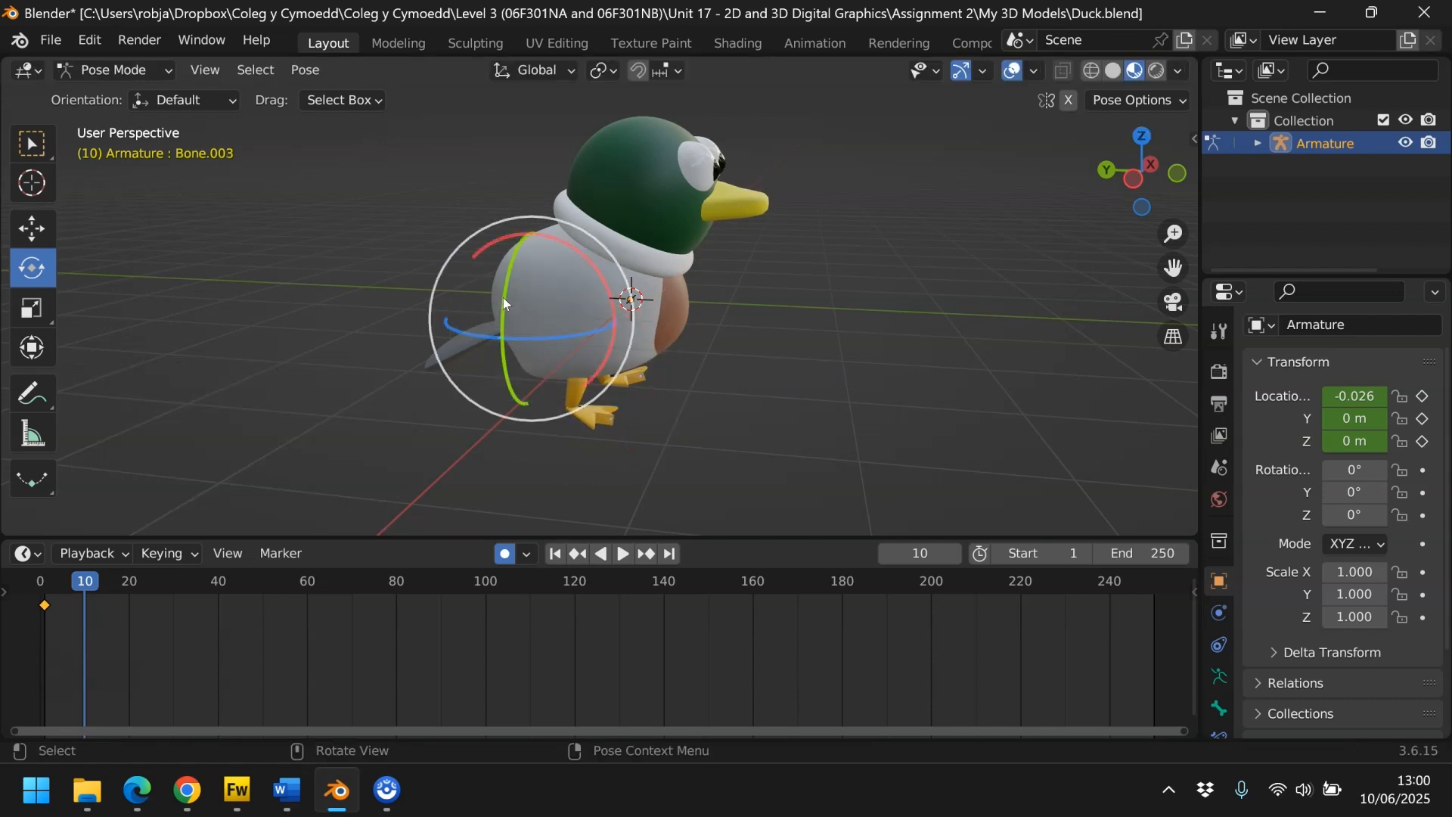
drag(501, 296, 500, 308)
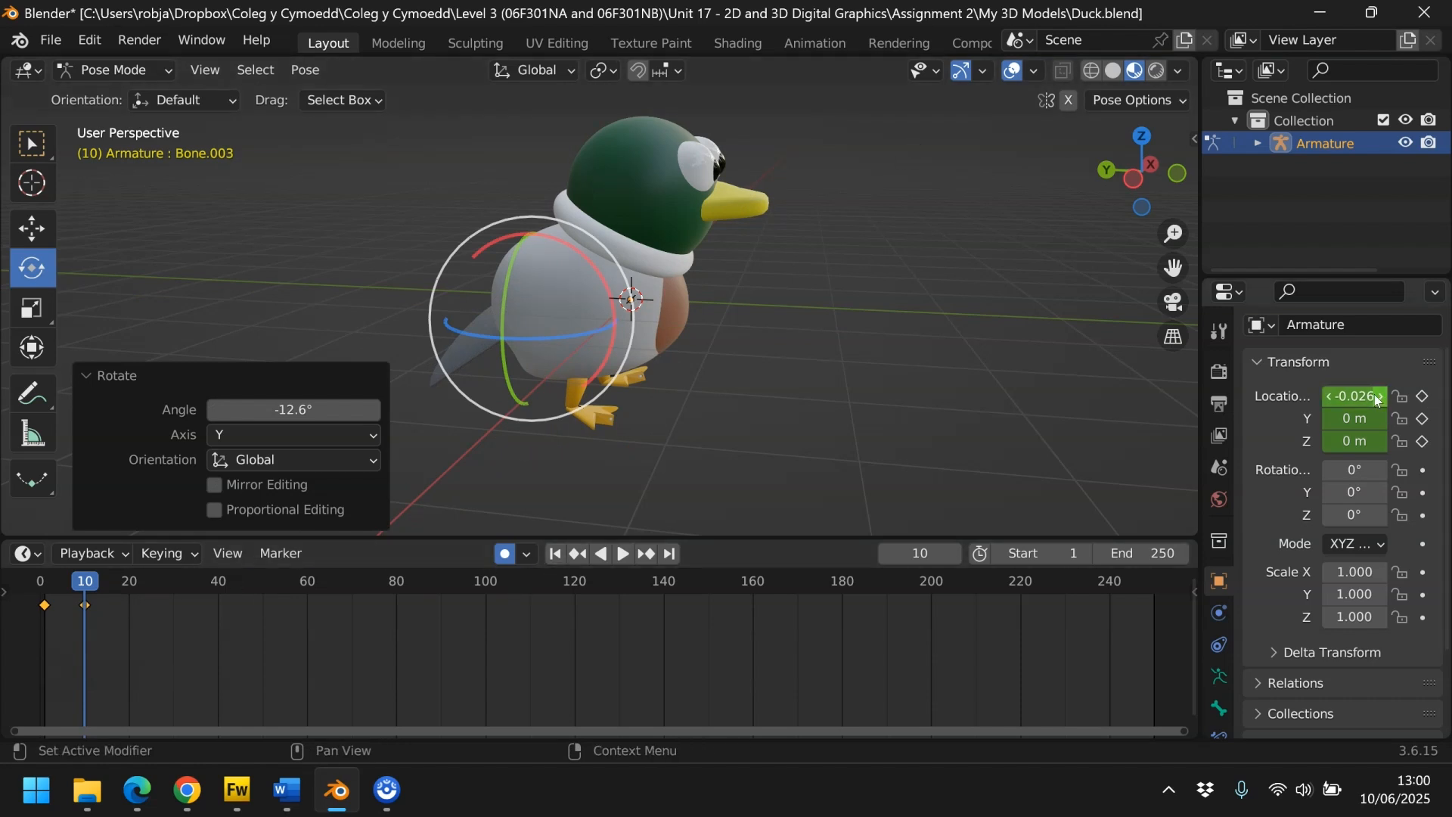
click(574, 386)
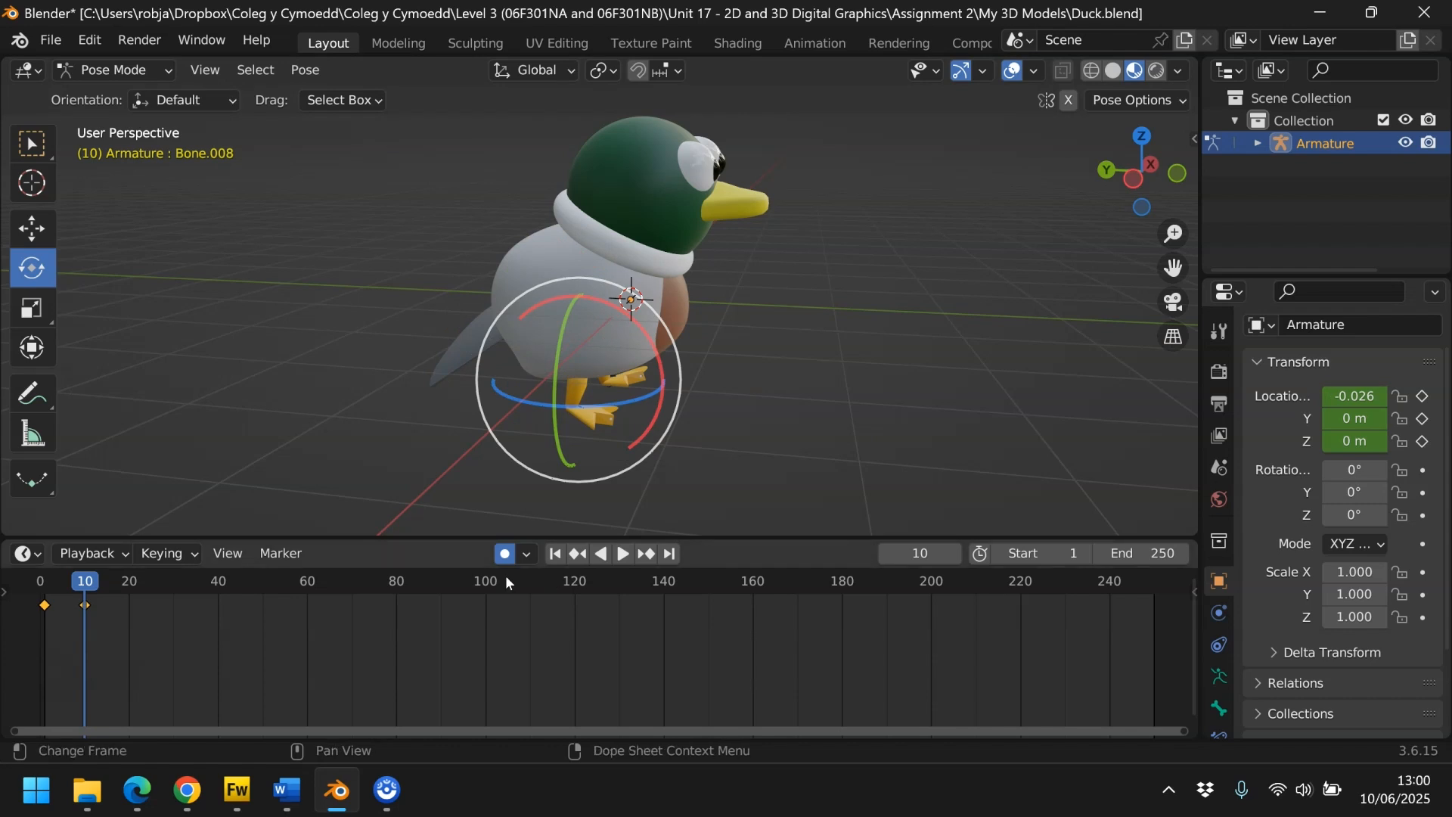
- Return to frame 1 and set the animation's end frame to 20
click(47, 581)
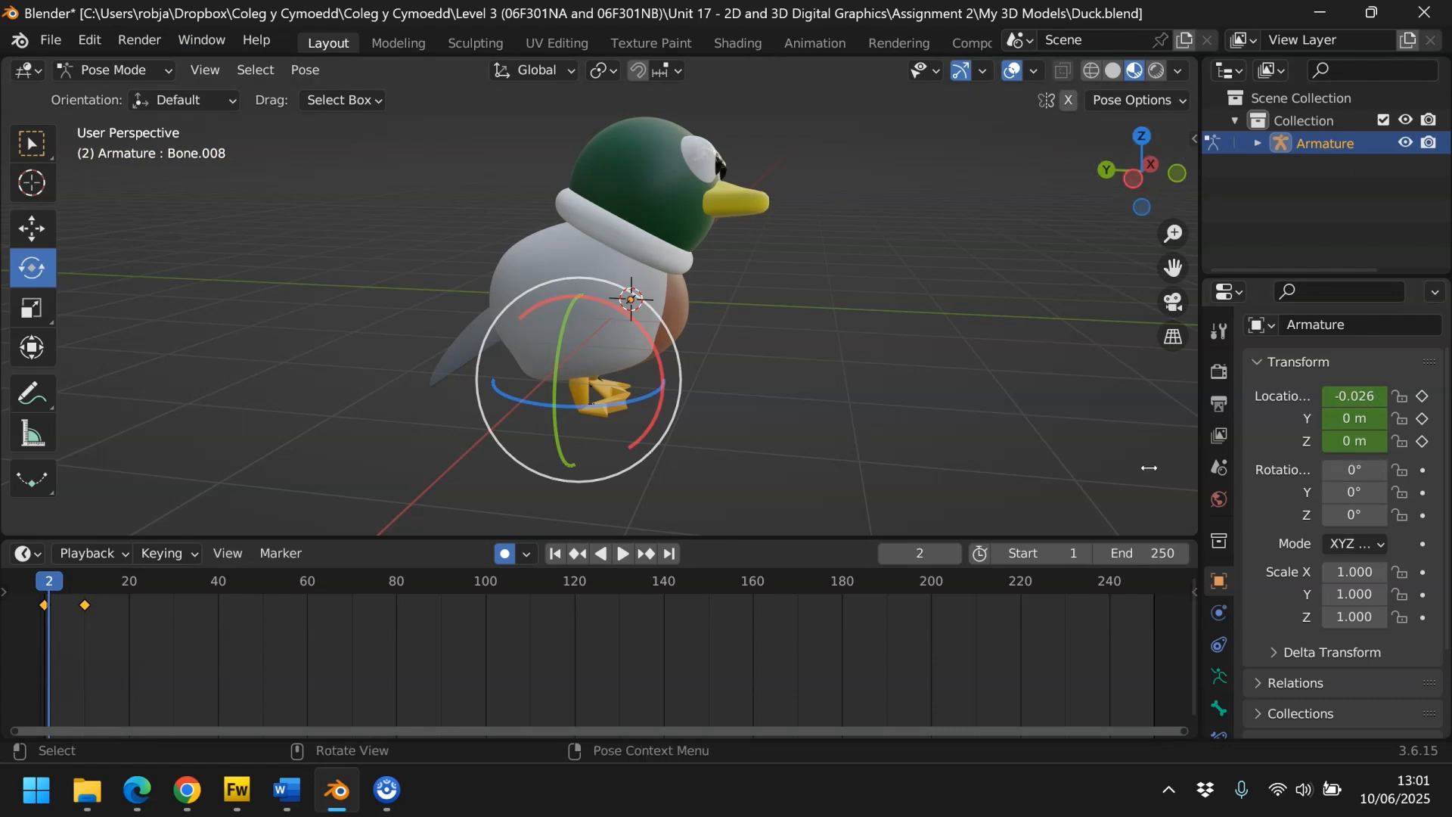
click(556, 554)
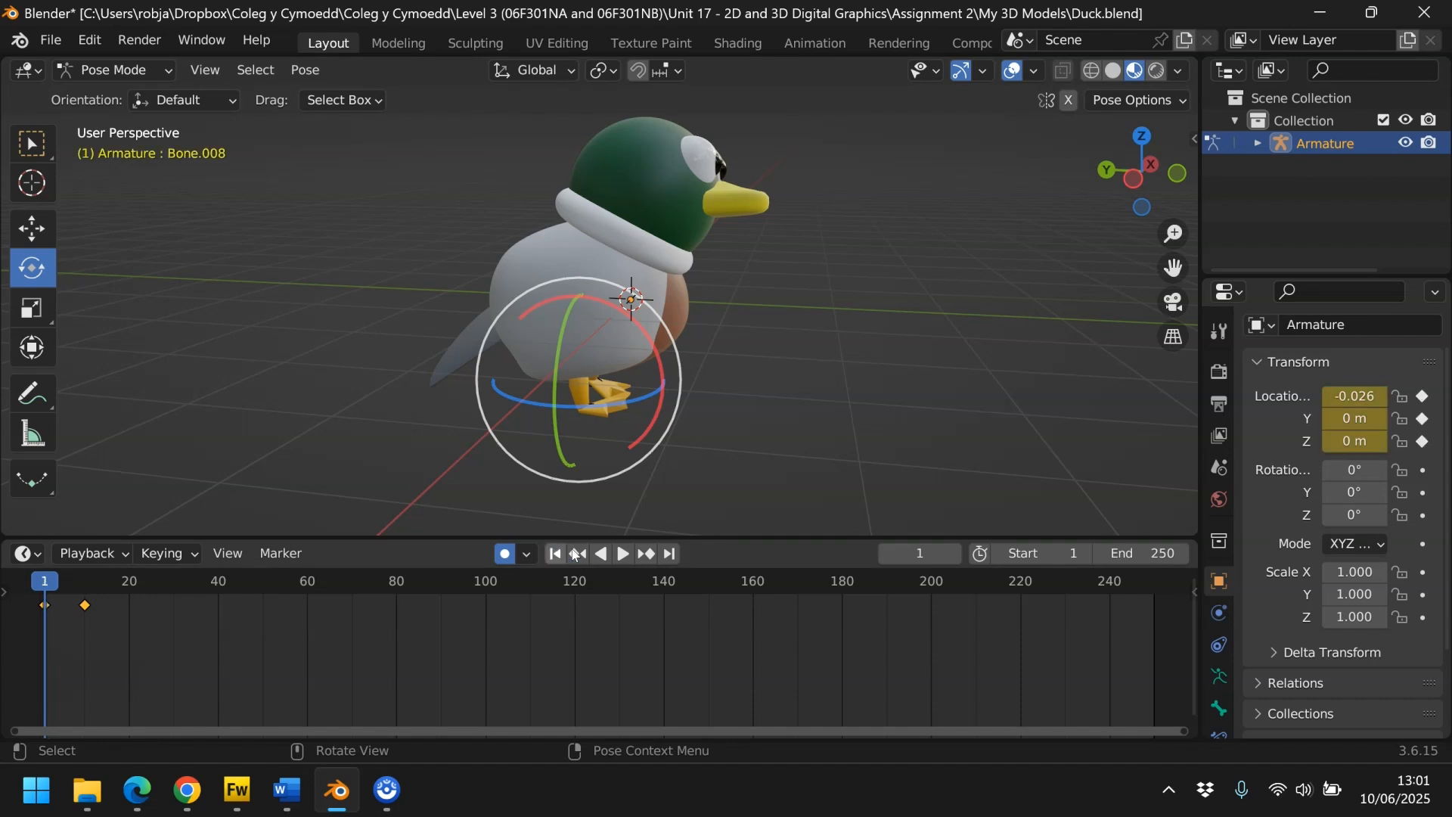
click(1162, 556)
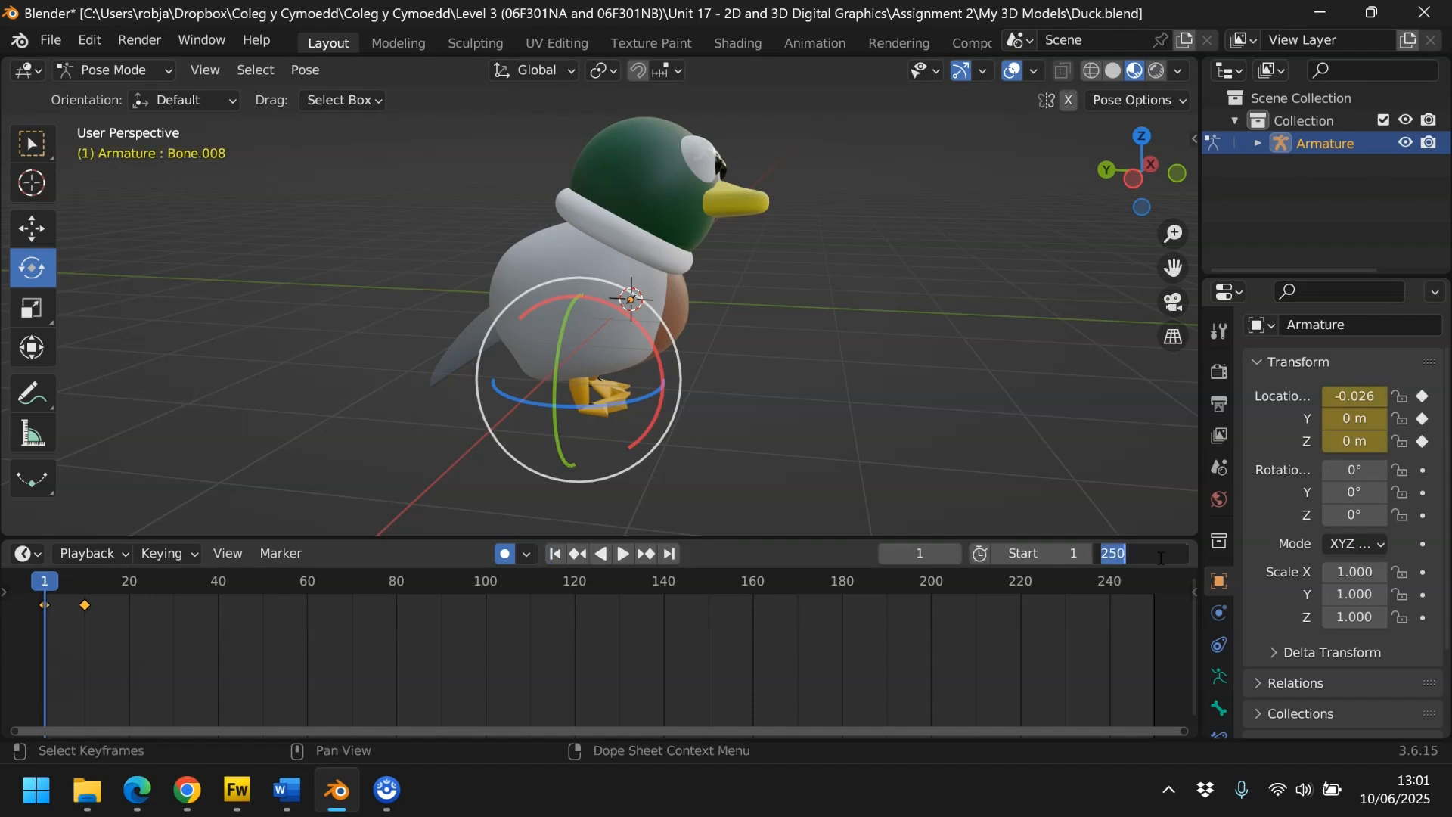
text(20)
key(Return)
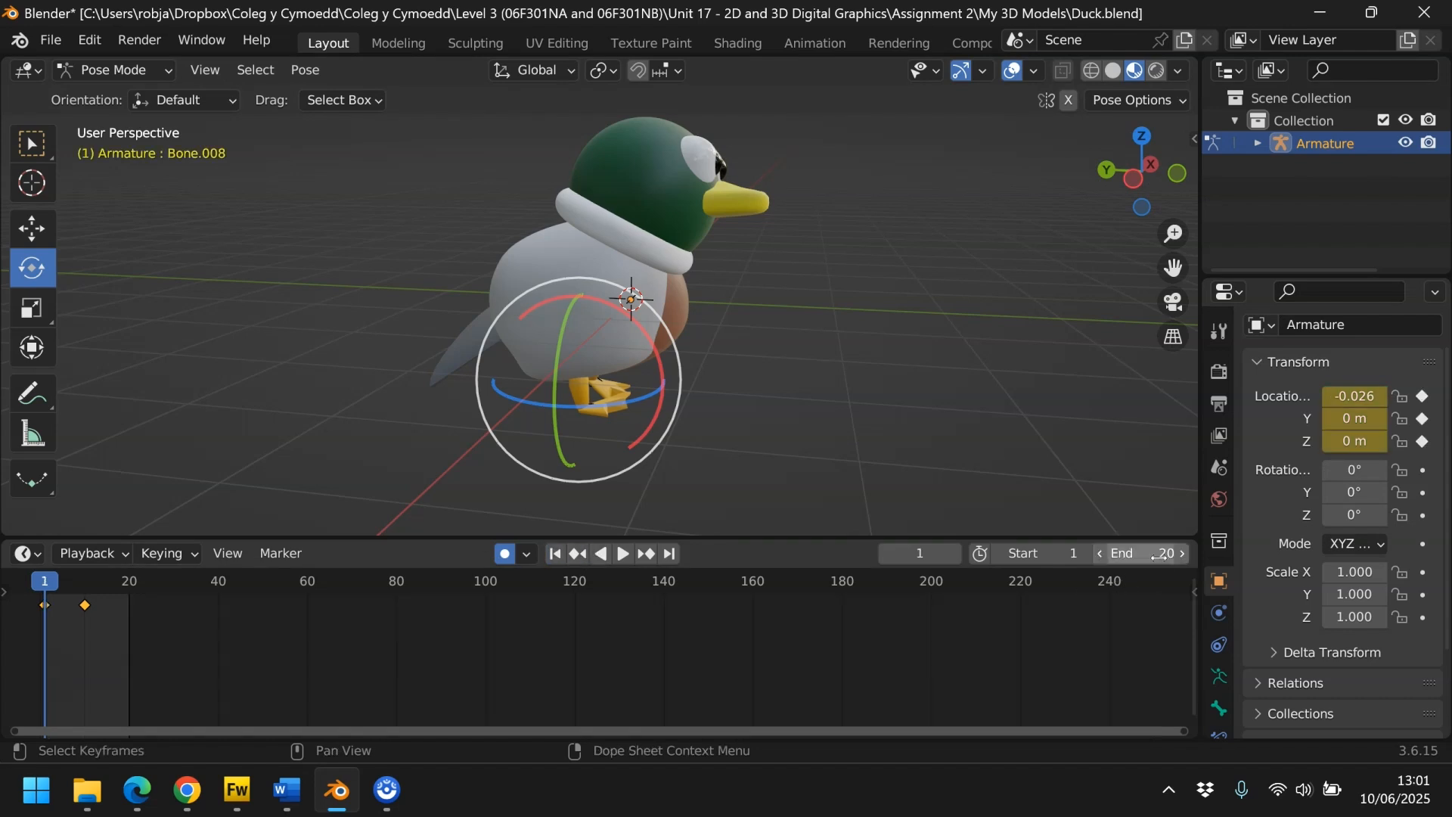
- Play the looping animation to check the leg movement from the front, turn off auto keying, and stop playback
click(630, 556)
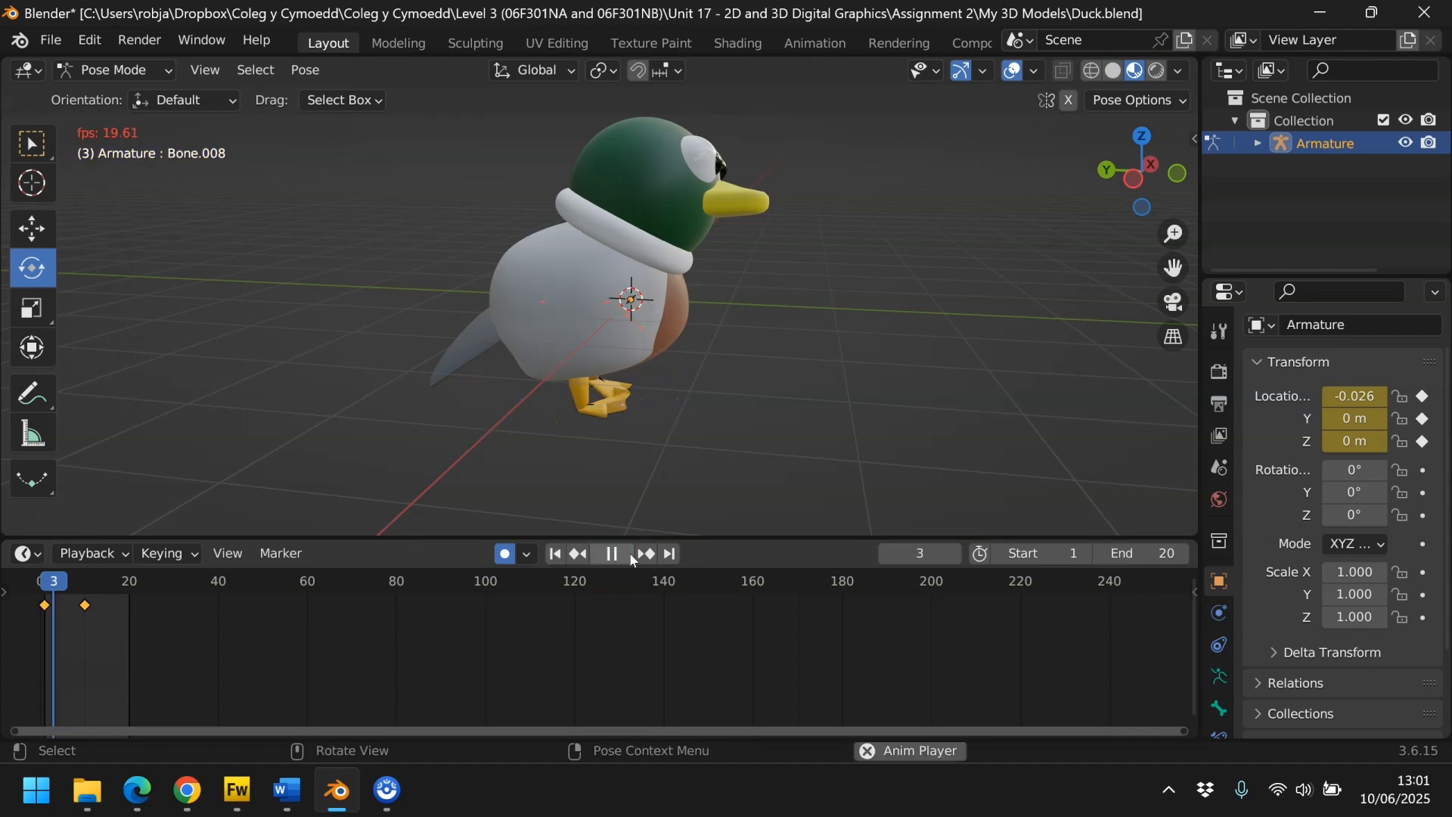
mouse_move(1130, 179)
mouse_down()
mouse_move(1098, 182)
mouse_move(1127, 179)
mouse_up()
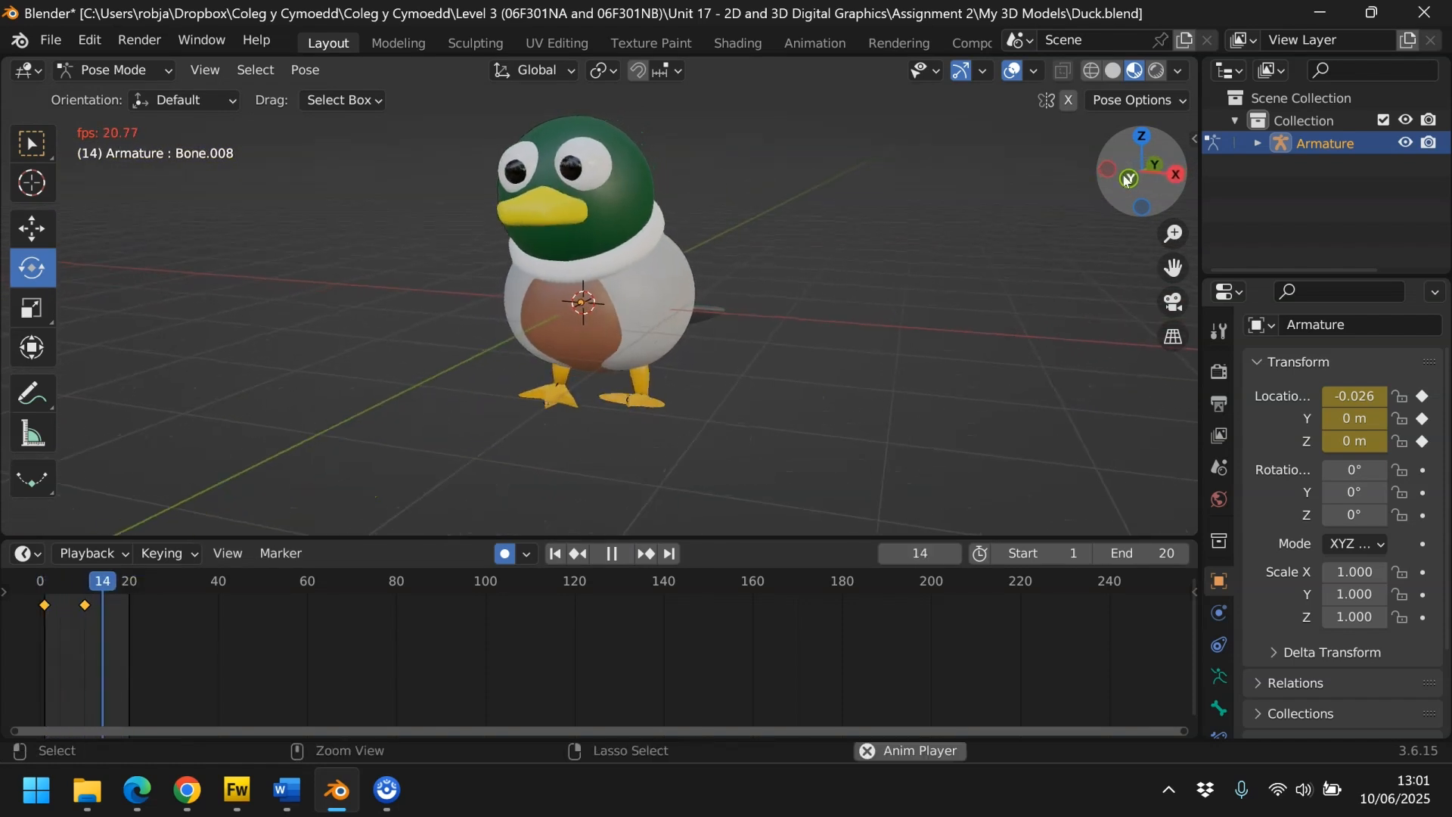
scroll(965, 239, down, 3)
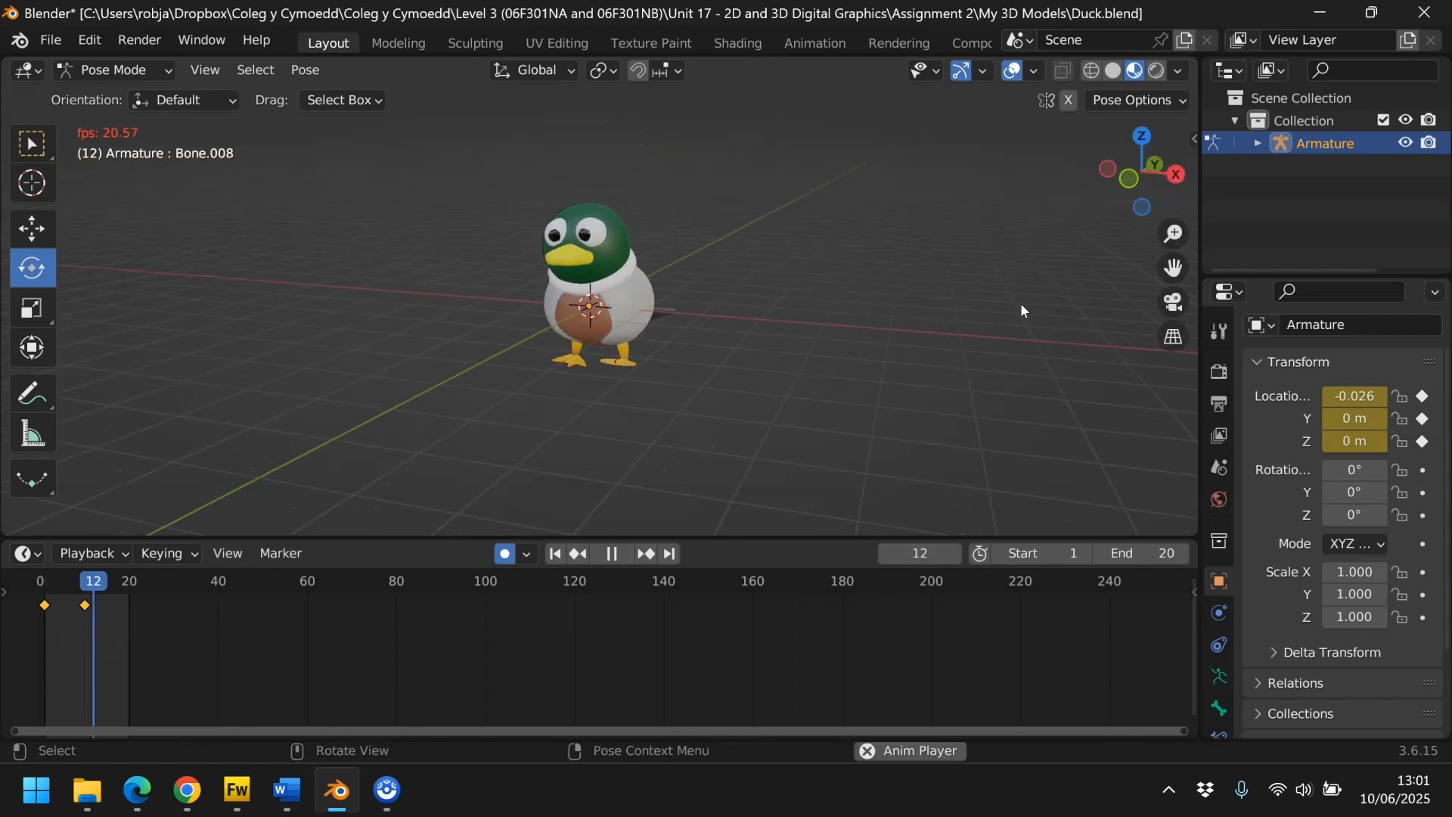
click(505, 553)
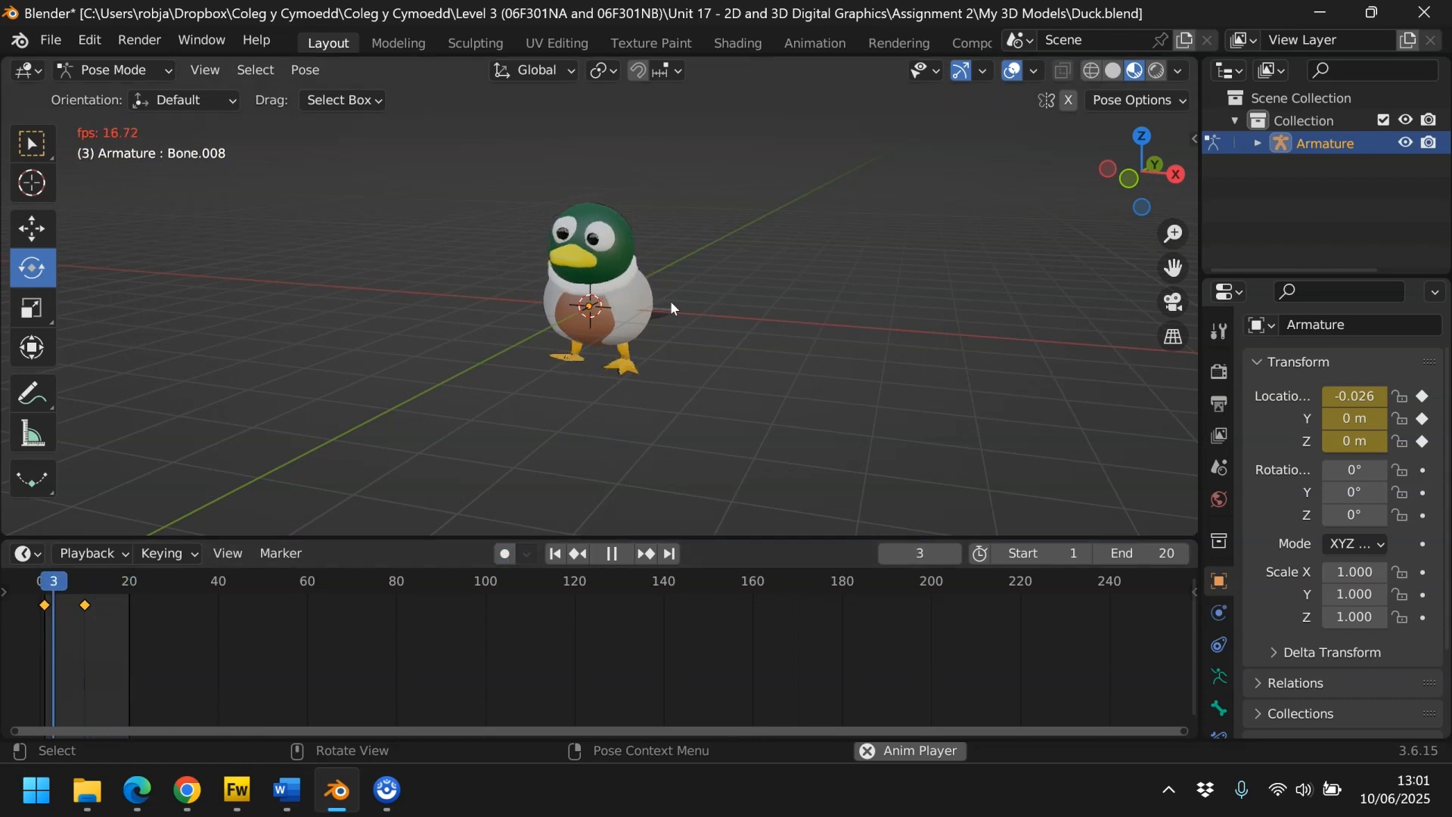
click(635, 277)
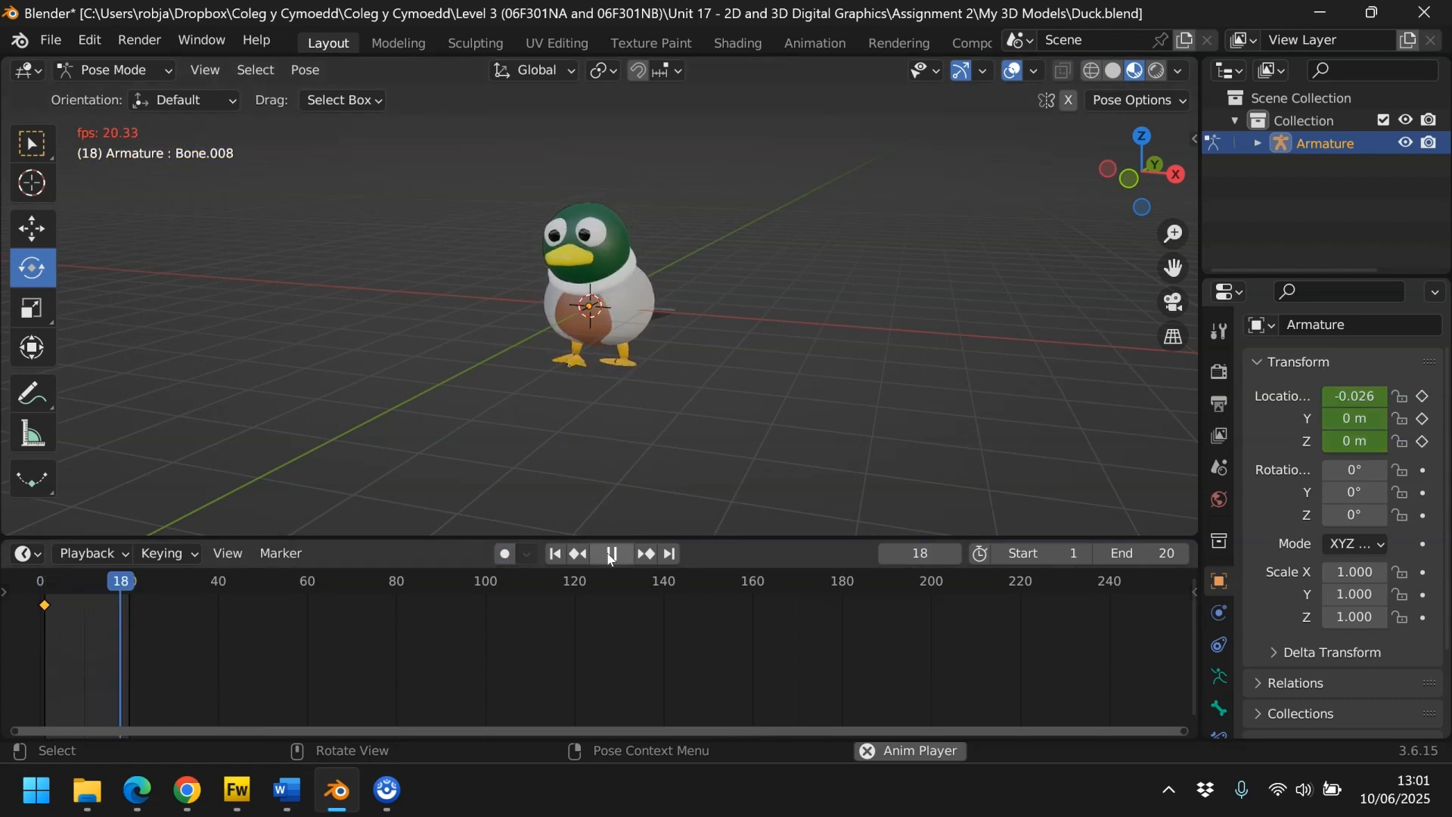
click(610, 556)
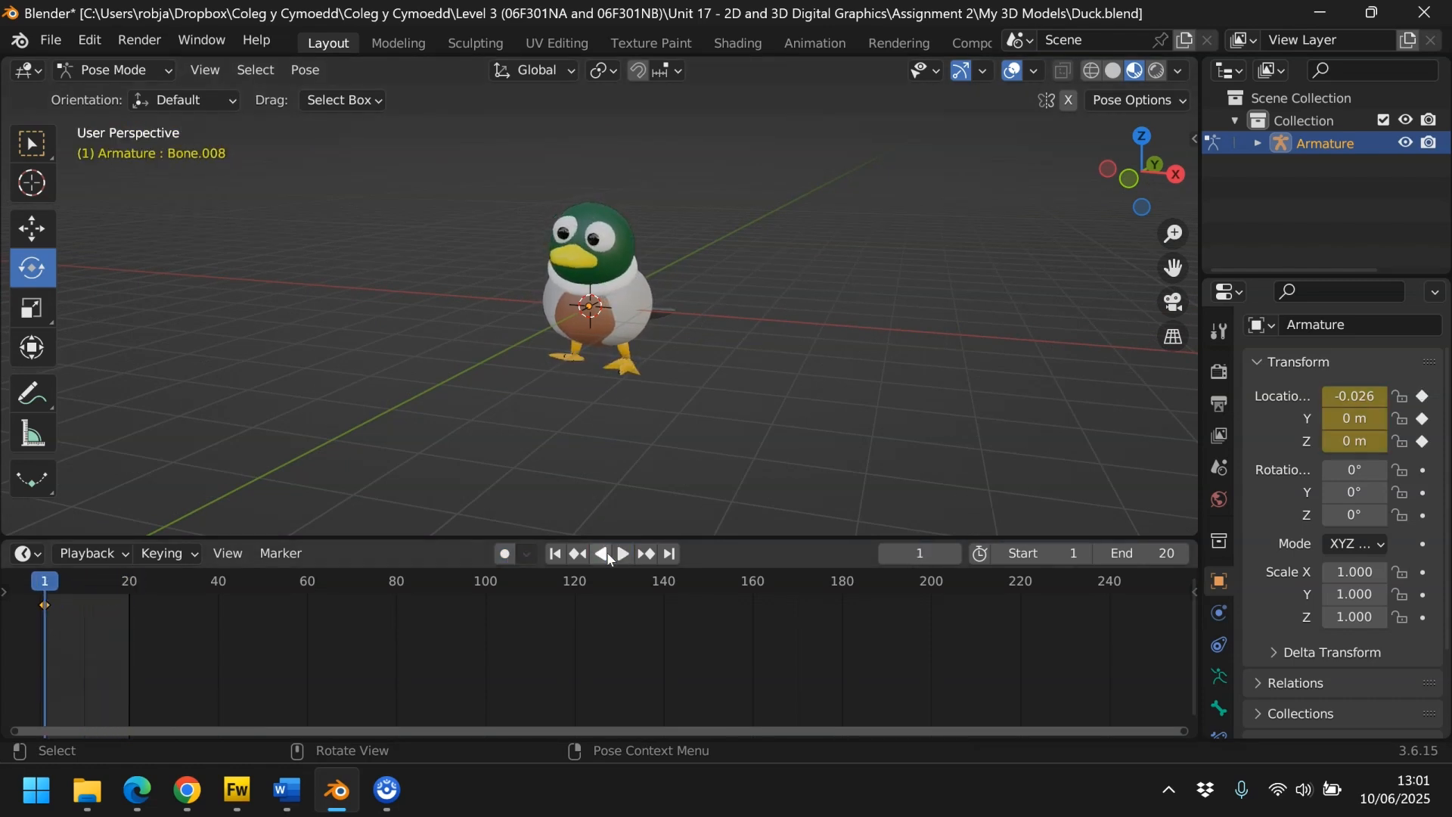
- With auto keying on, move all of the duck's bones forward at frame 20, and play the animation from the first frame
click(607, 277)
click(32, 227)
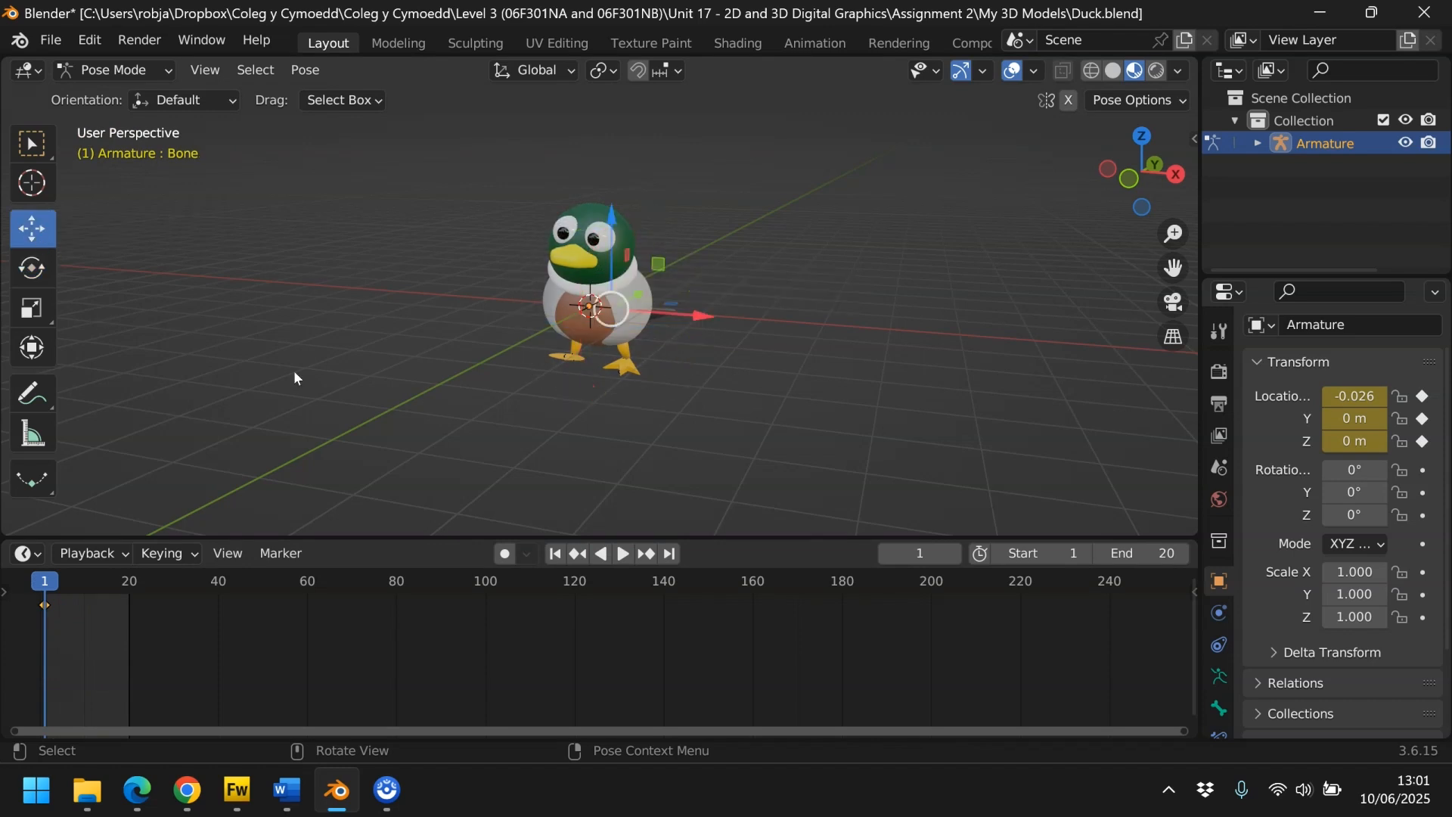
click(130, 587)
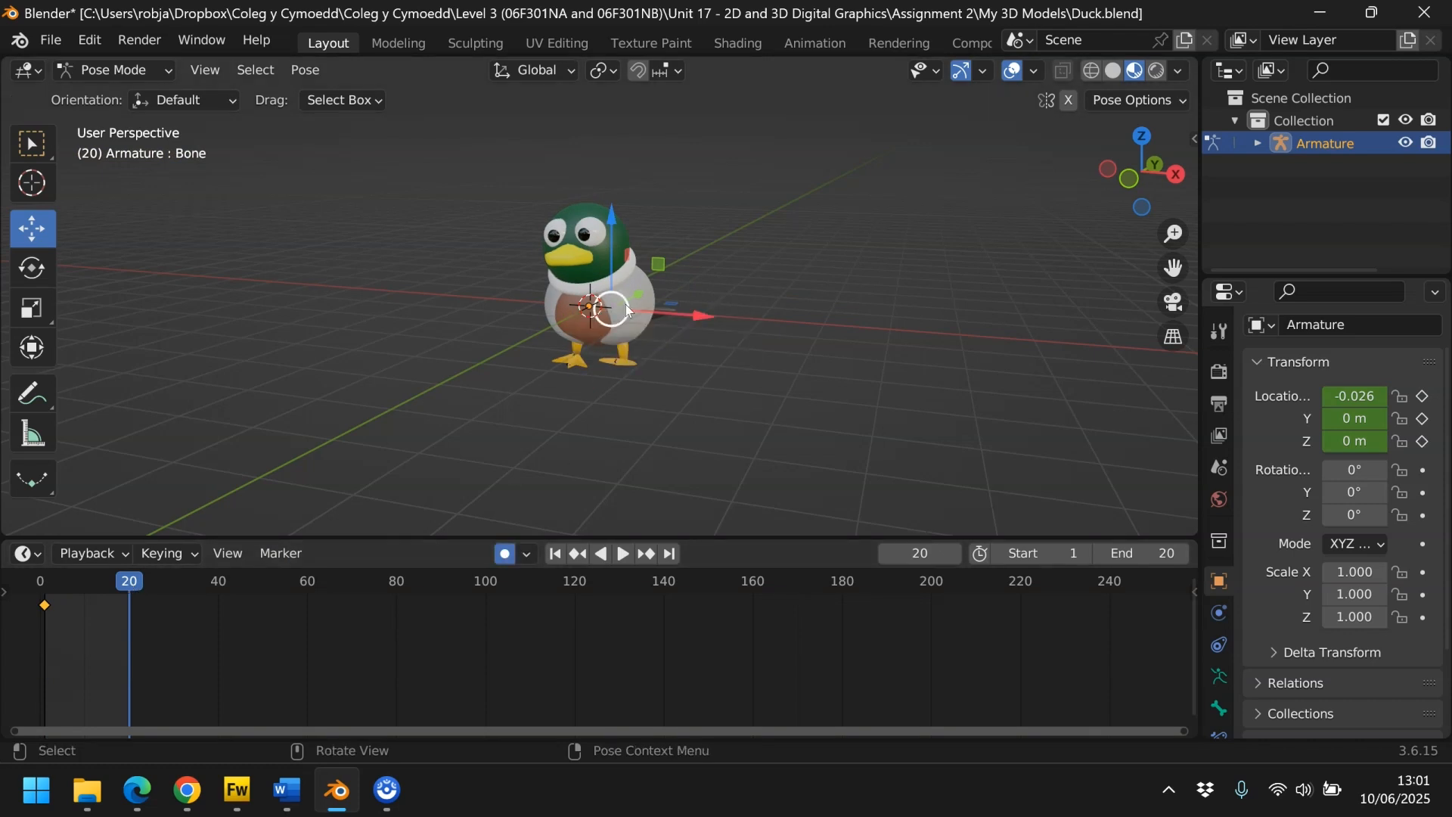
drag(637, 303, 605, 337)
key(ctrl+z)
drag(729, 391, 465, 150)
drag(637, 292, 590, 339)
click(556, 556)
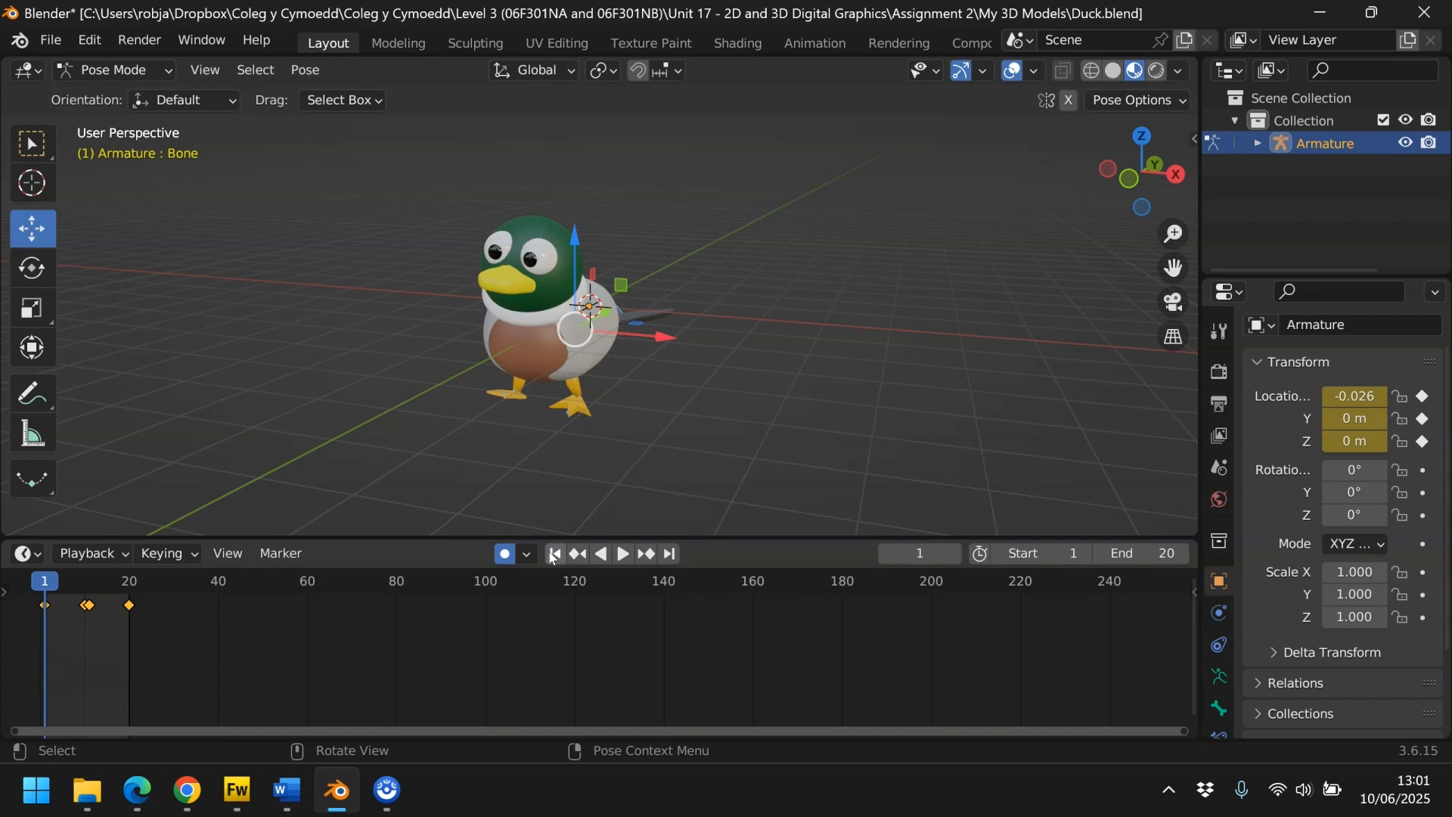
click(624, 554)
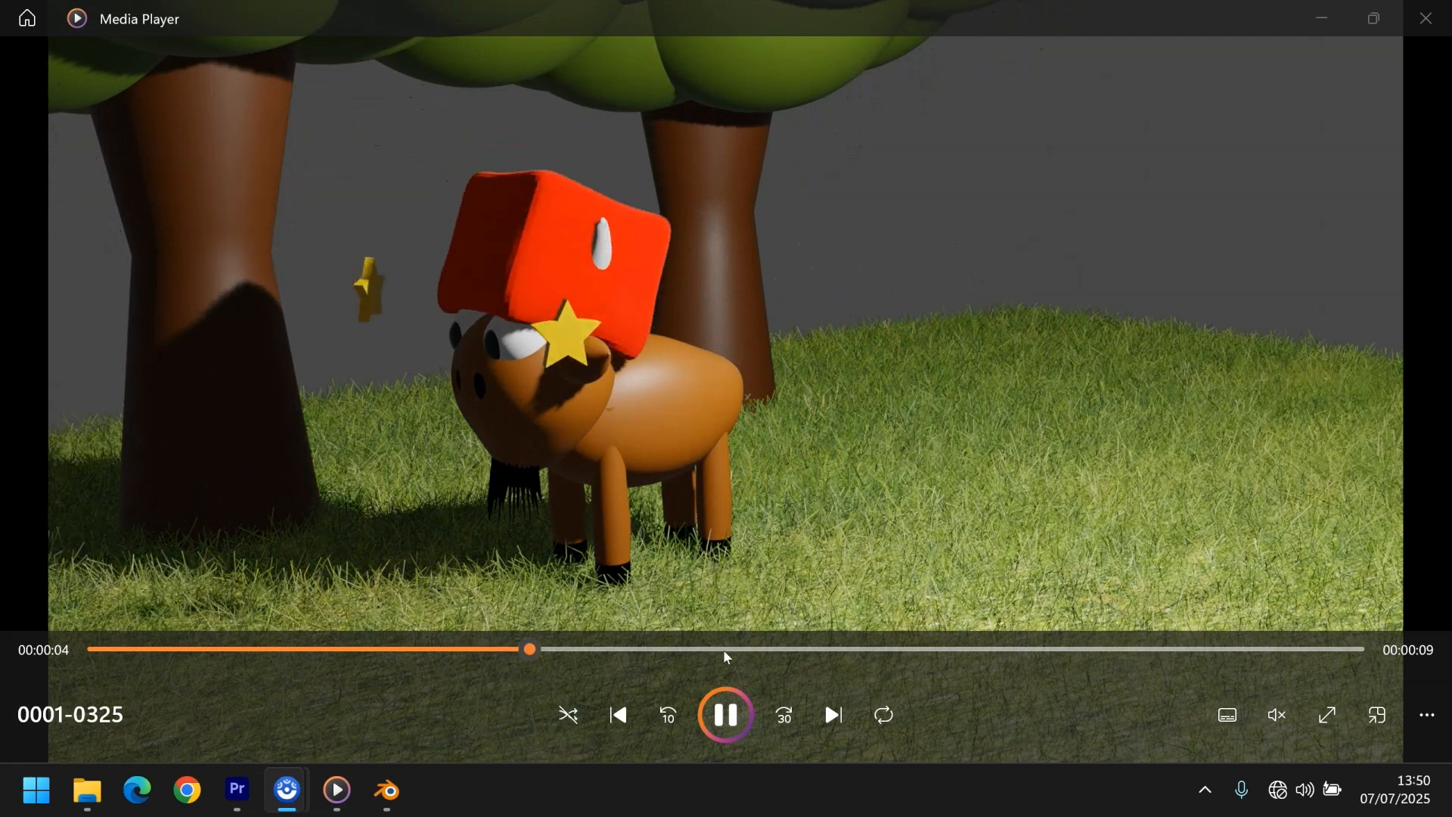
- Pause the rendered goat video, switch to the Armature Goat file in Blender, and hide the Head object
click(734, 717)
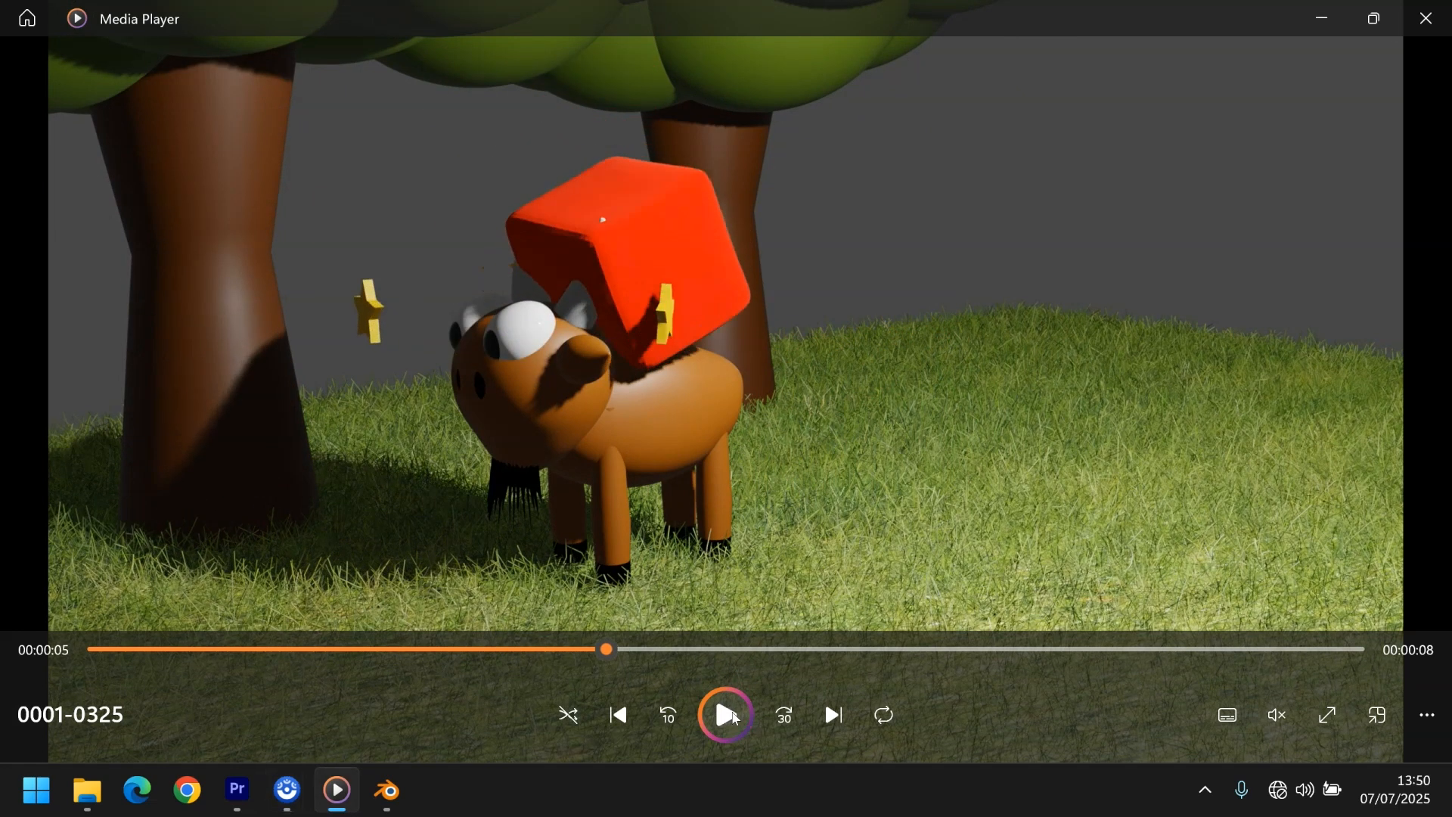
click(386, 791)
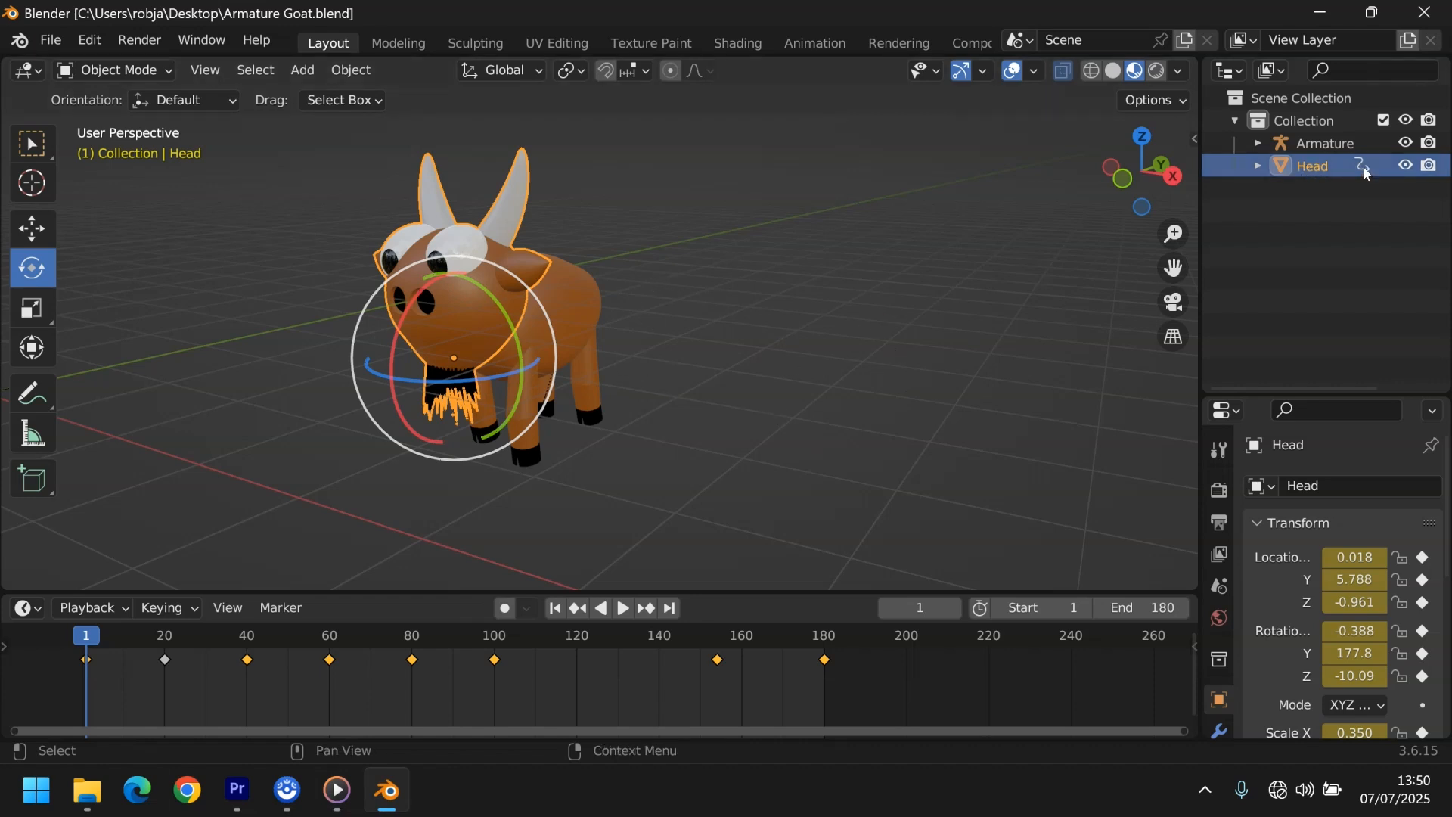
click(1407, 167)
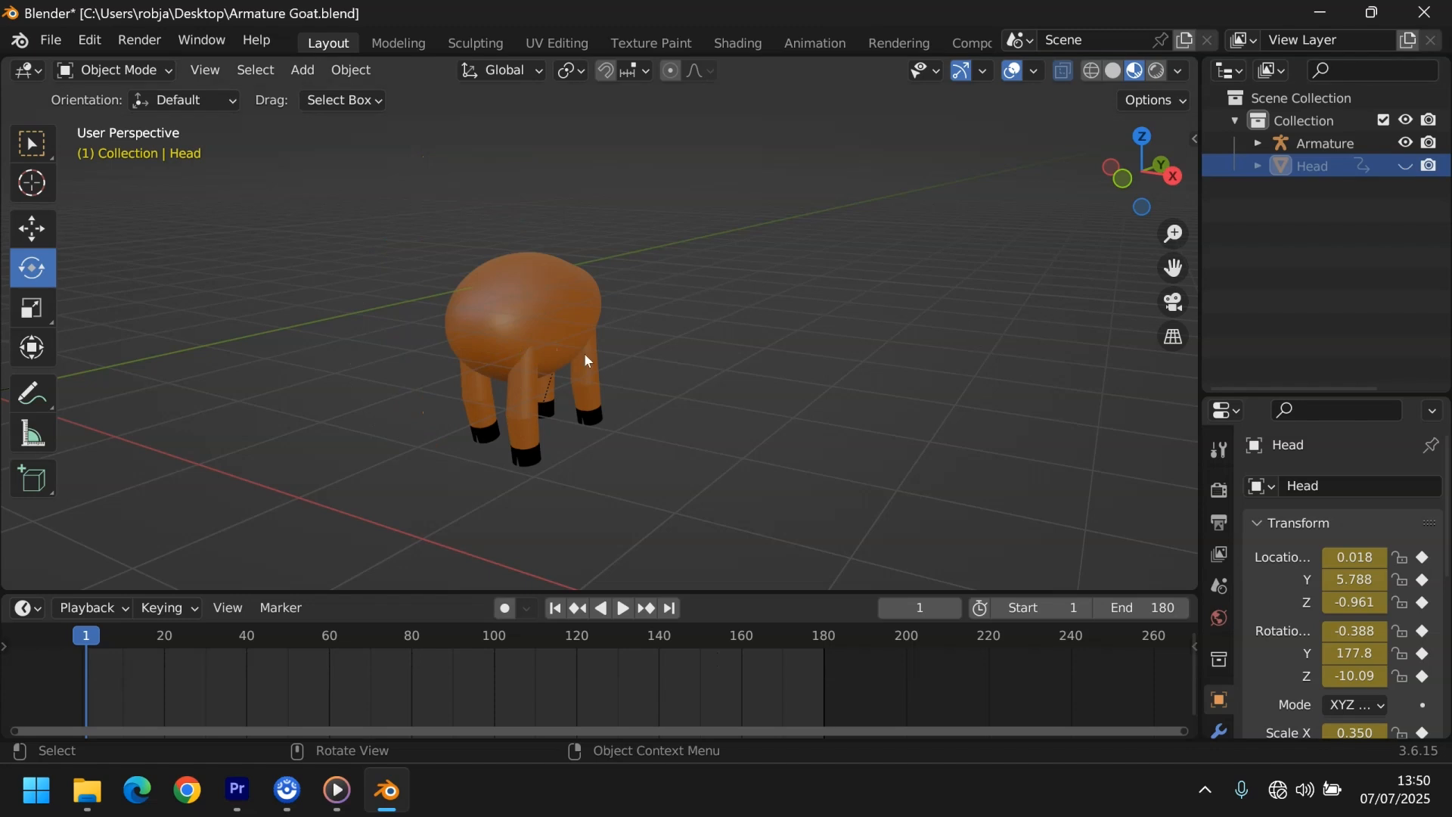
- Play the goat body's animation to examine its leg movement, deselecting the body, and stop playback
click(586, 306)
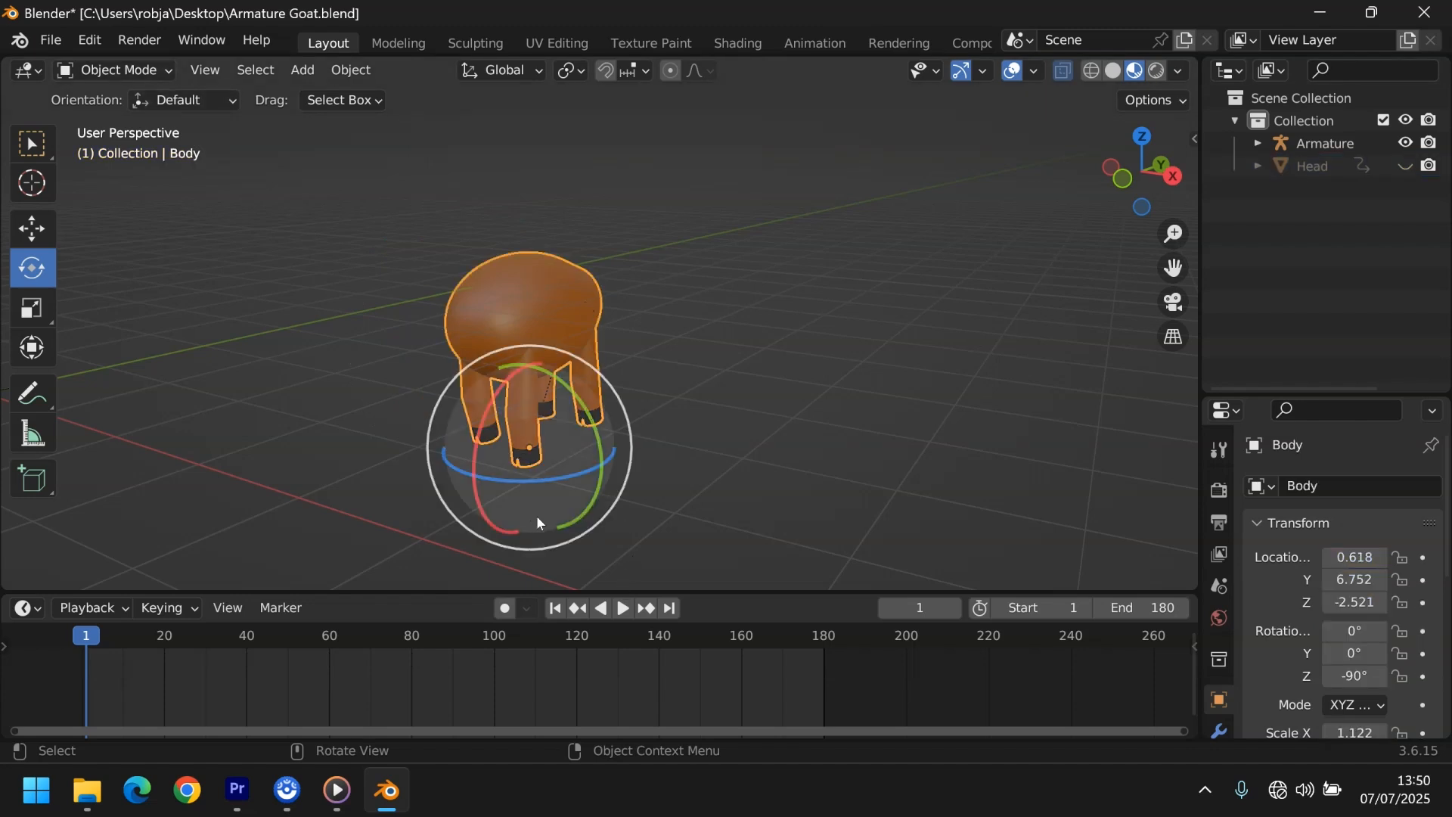
click(622, 609)
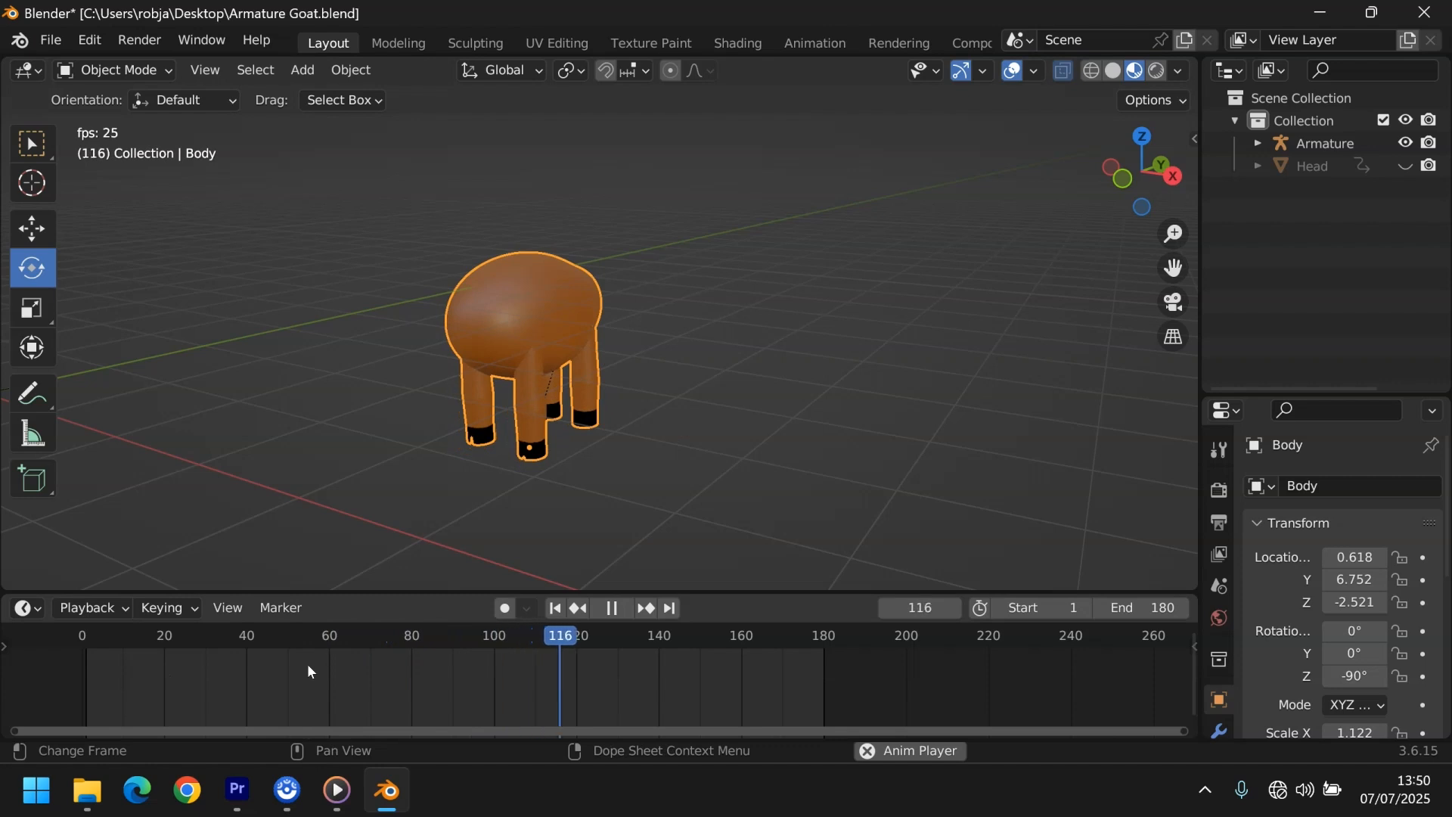
click(165, 72)
click(398, 159)
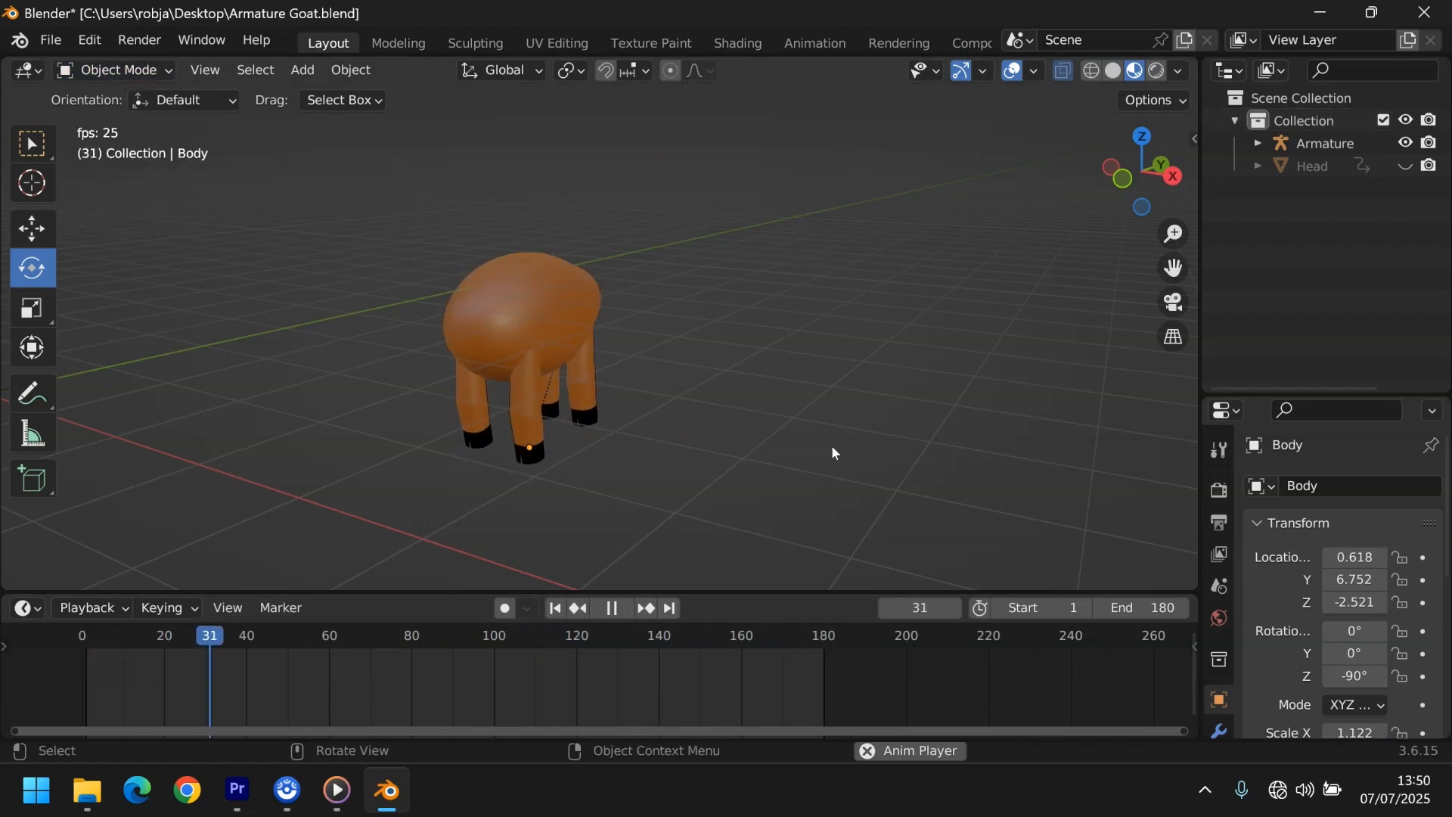
click(614, 609)
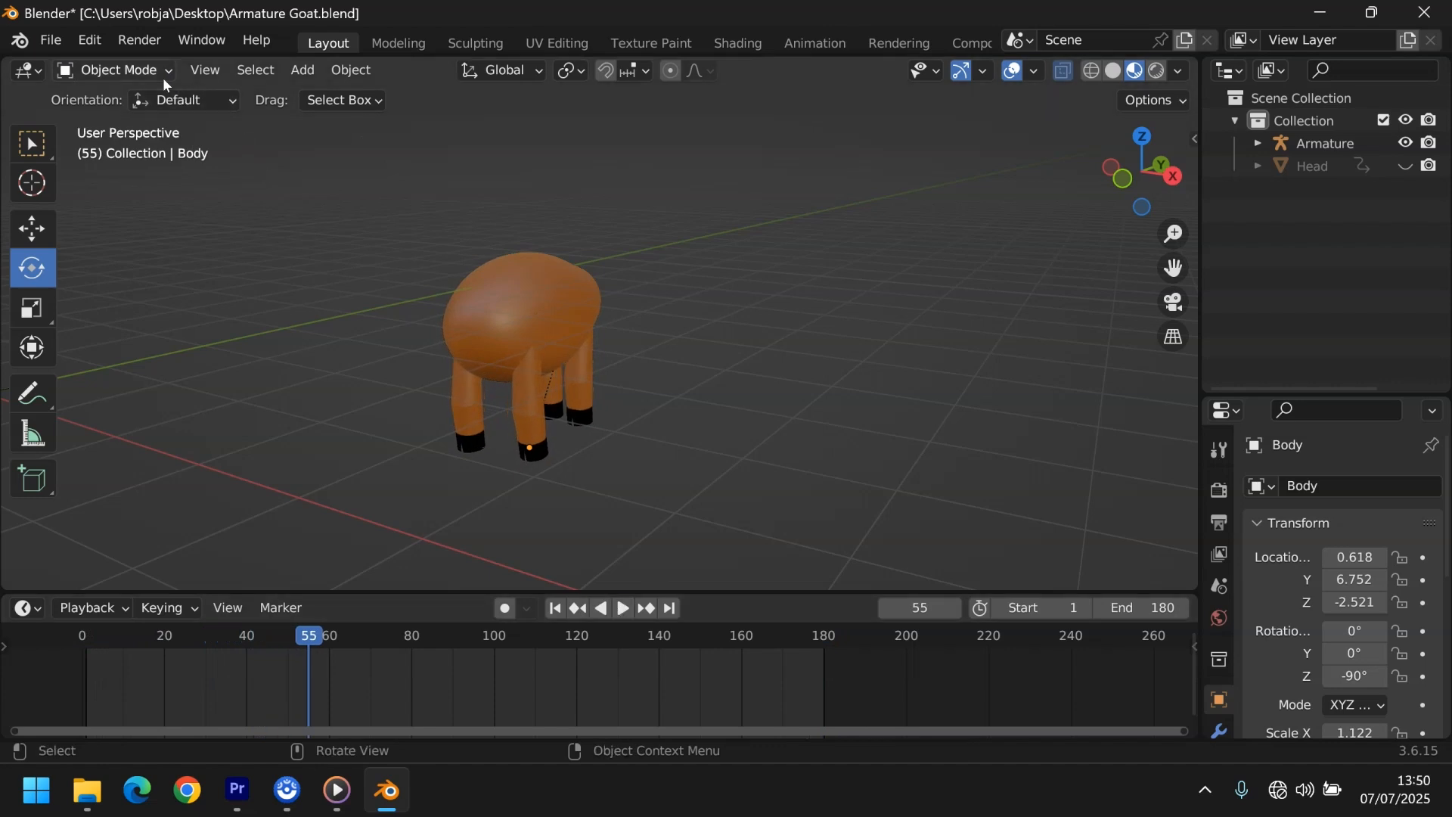
- Put the goat's armature in Pose Mode with X-Ray on, and play the animation to examine the bone movement
click(1308, 146)
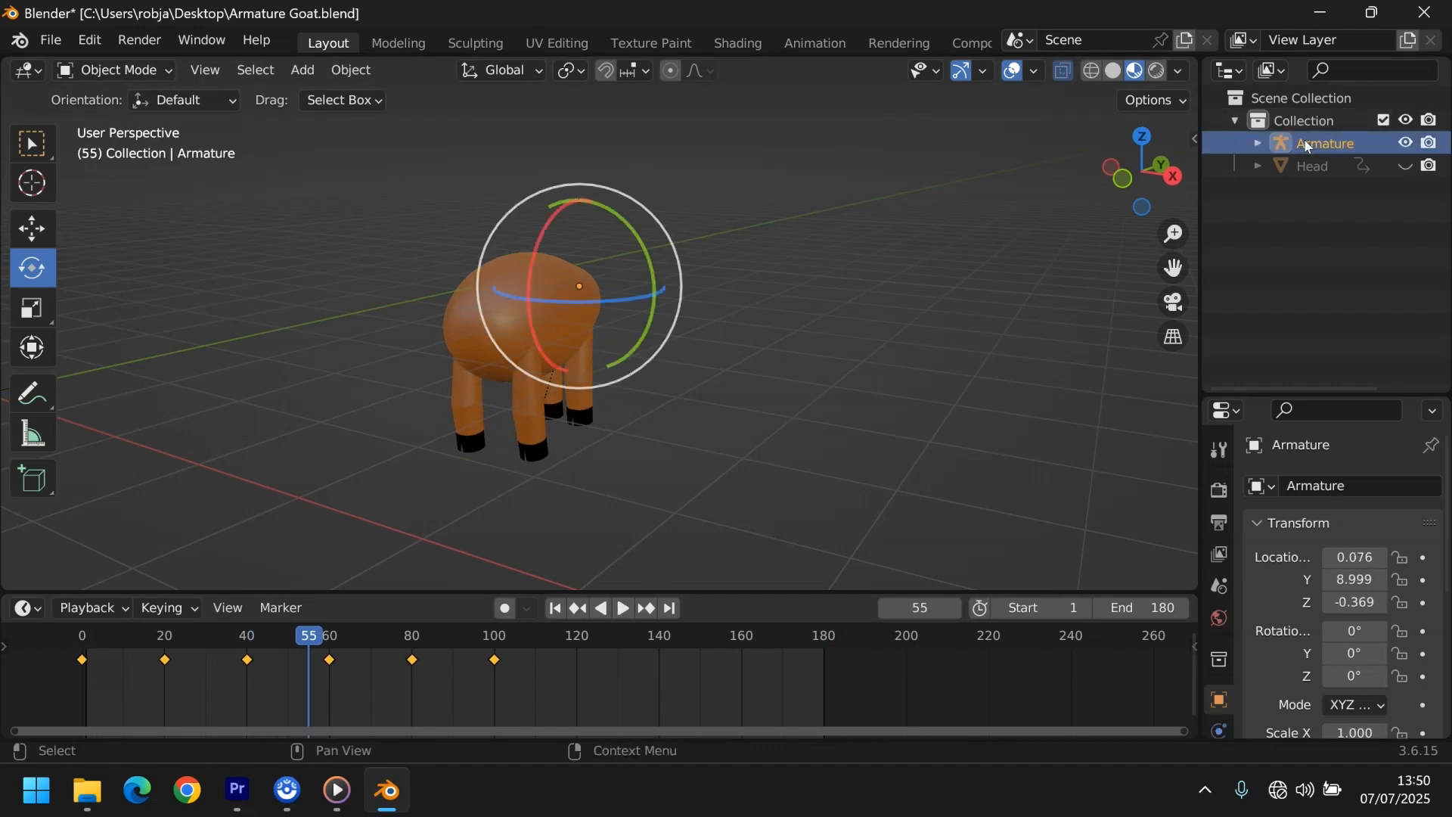
click(146, 74)
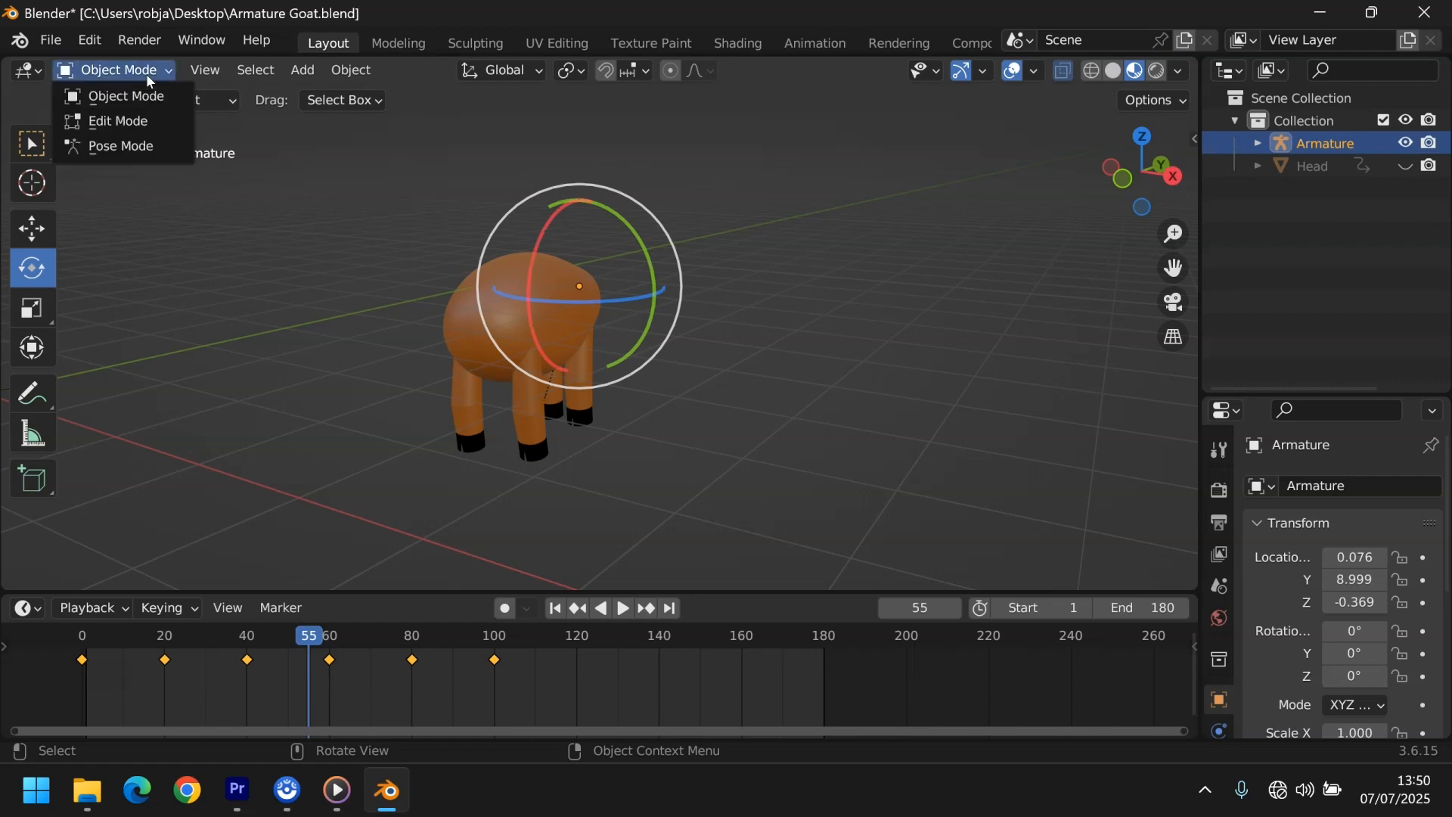
click(126, 151)
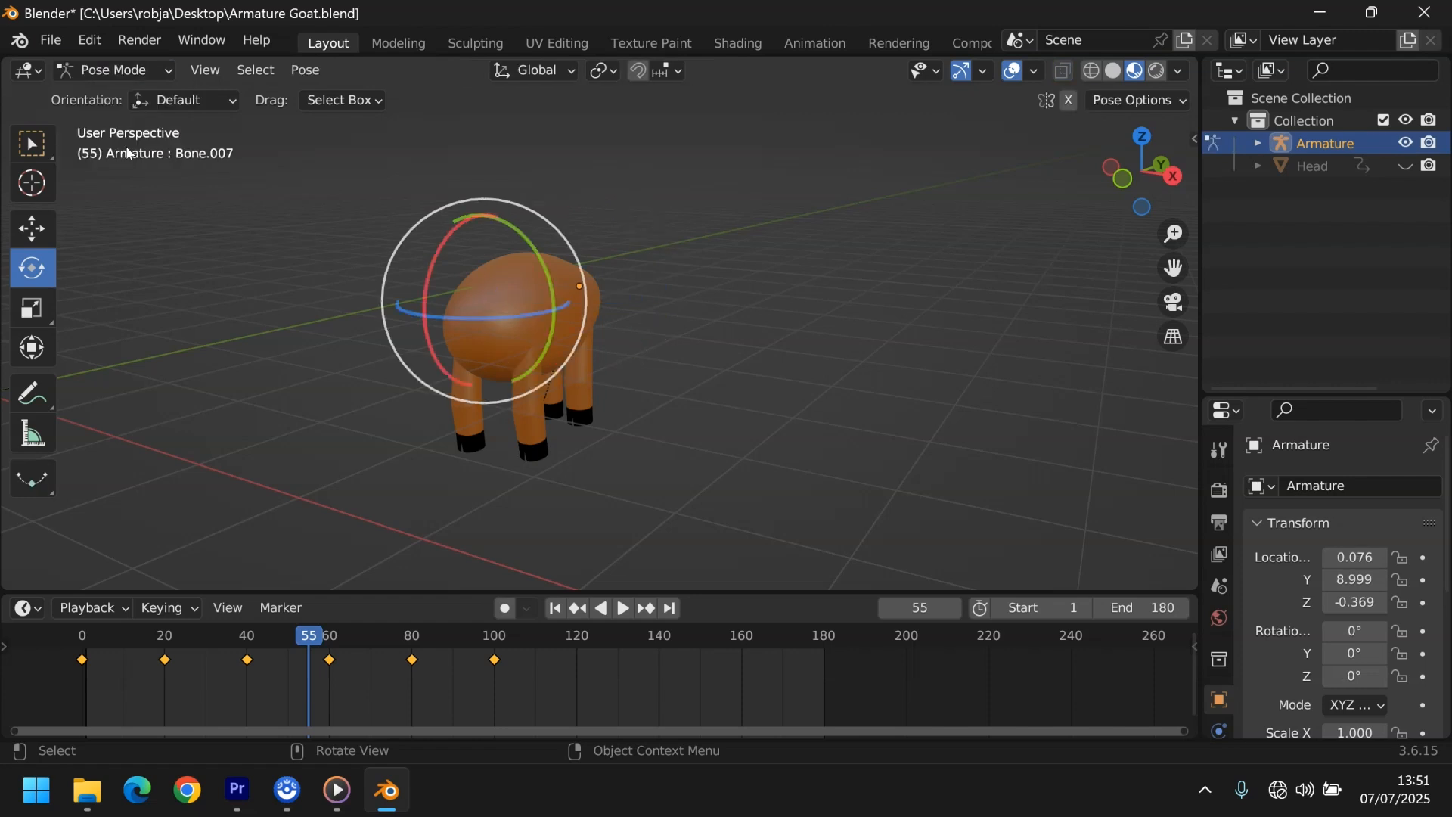
click(1064, 70)
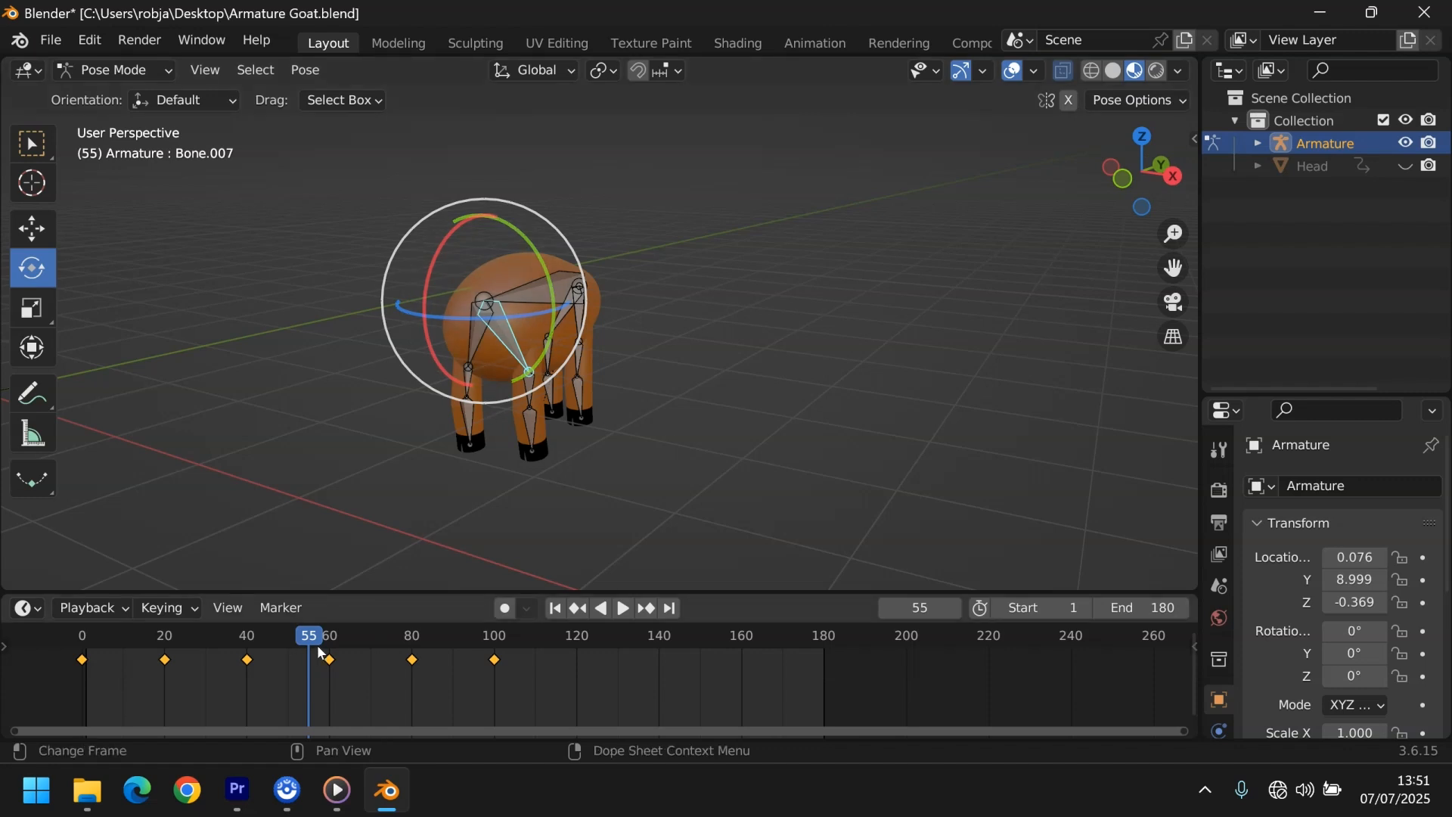
click(624, 610)
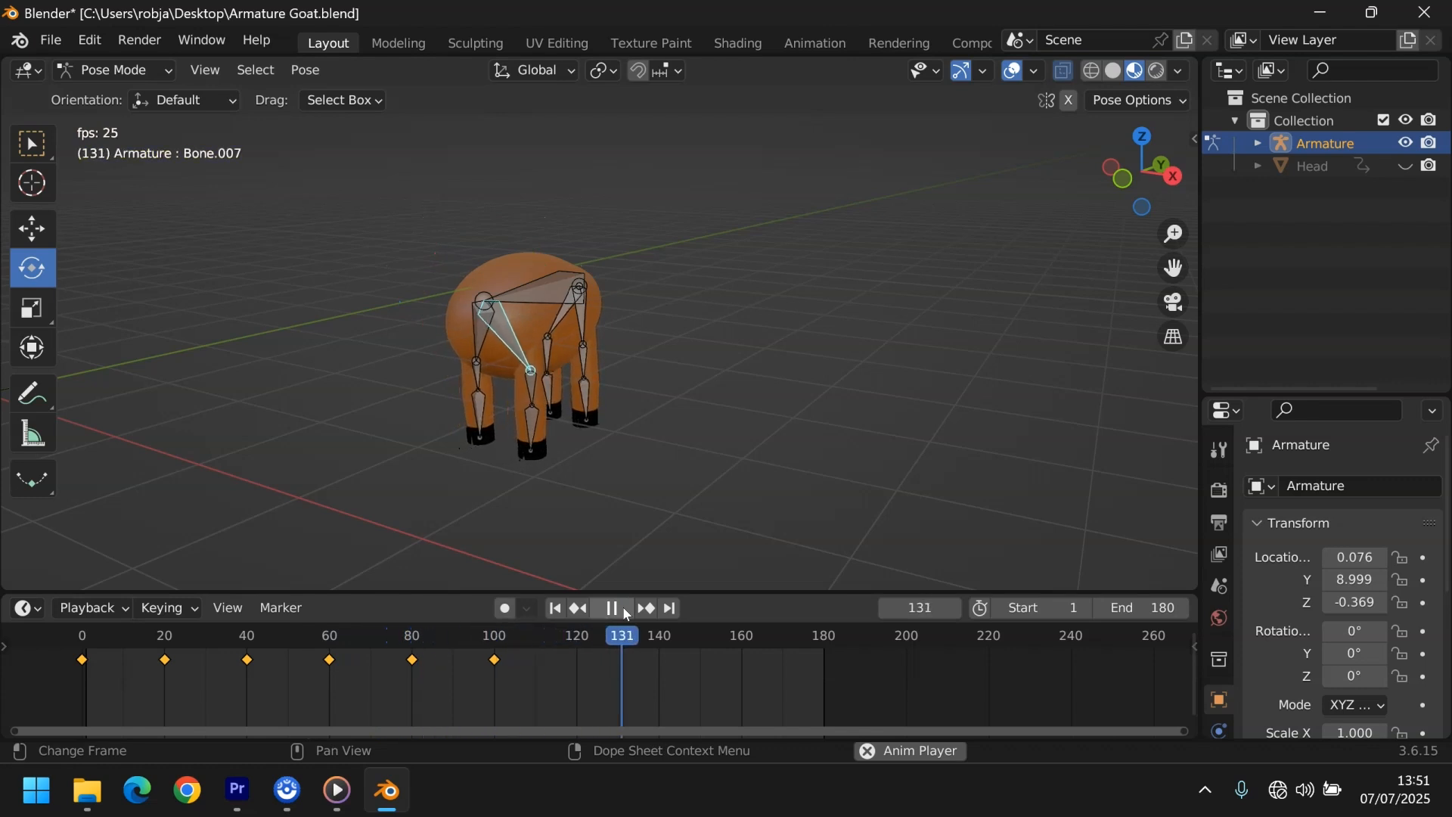
- Stop the playback and expand the Armature's full bone hierarchy in a widened Outliner to examine the leg bone chains
click(627, 615)
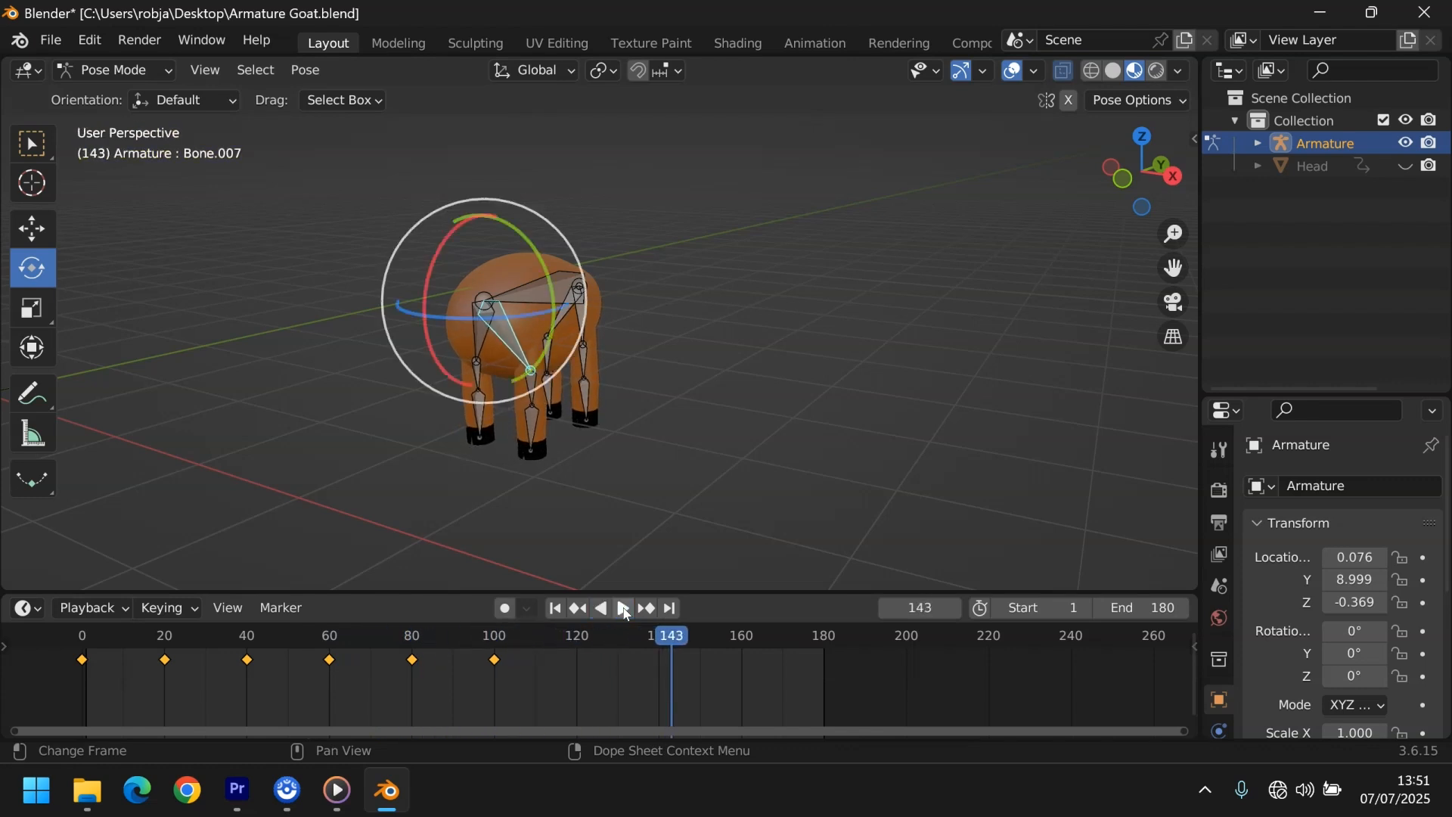
shift+click(1258, 144)
drag(1200, 227, 940, 227)
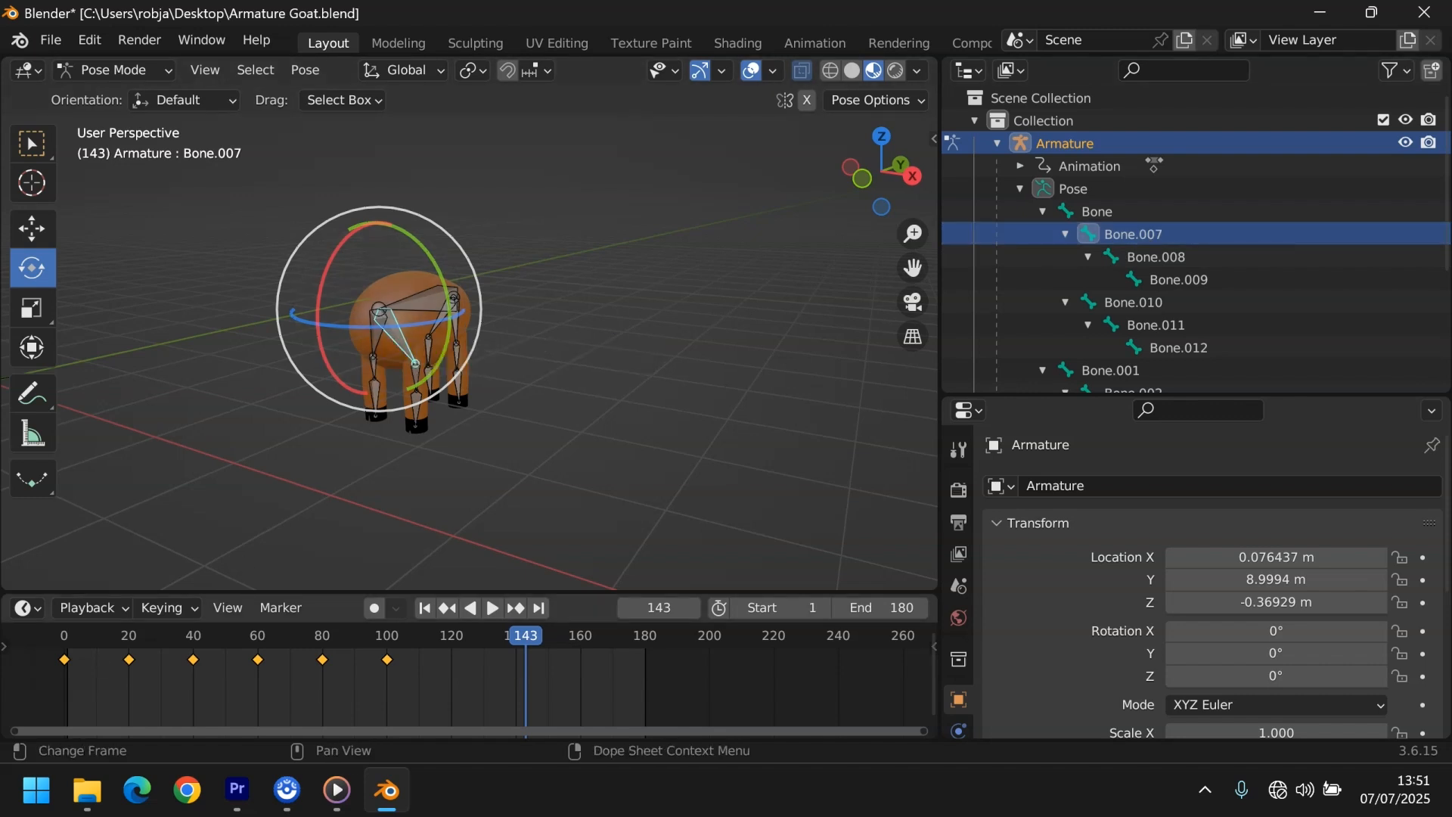
- Compare the goat's leg poses at frames 1, 5, 21 and 40, and play the walk animation briefly before stopping it
click(72, 636)
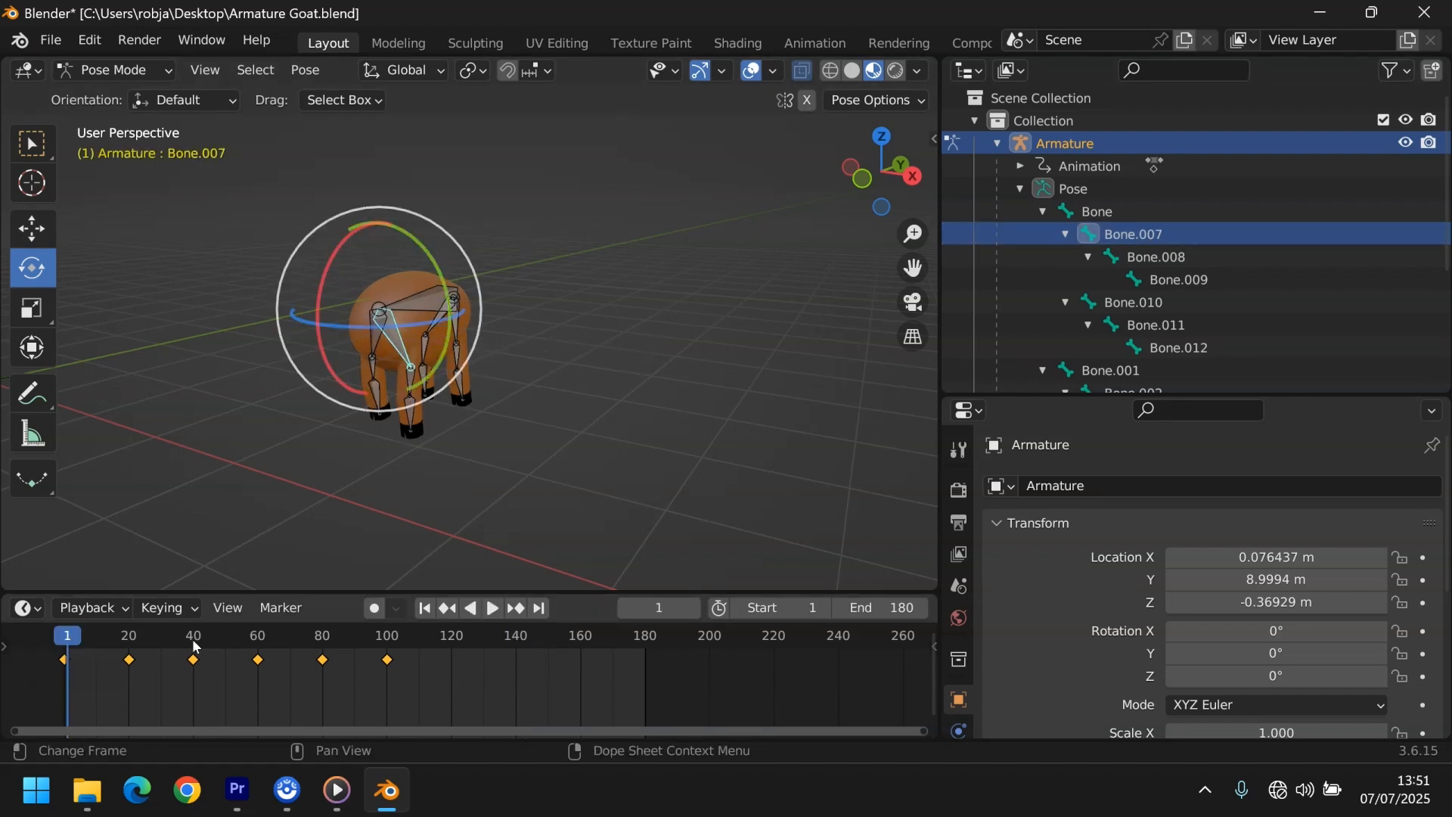
key(Right)
key(Right)
key(Right)
key(Right)
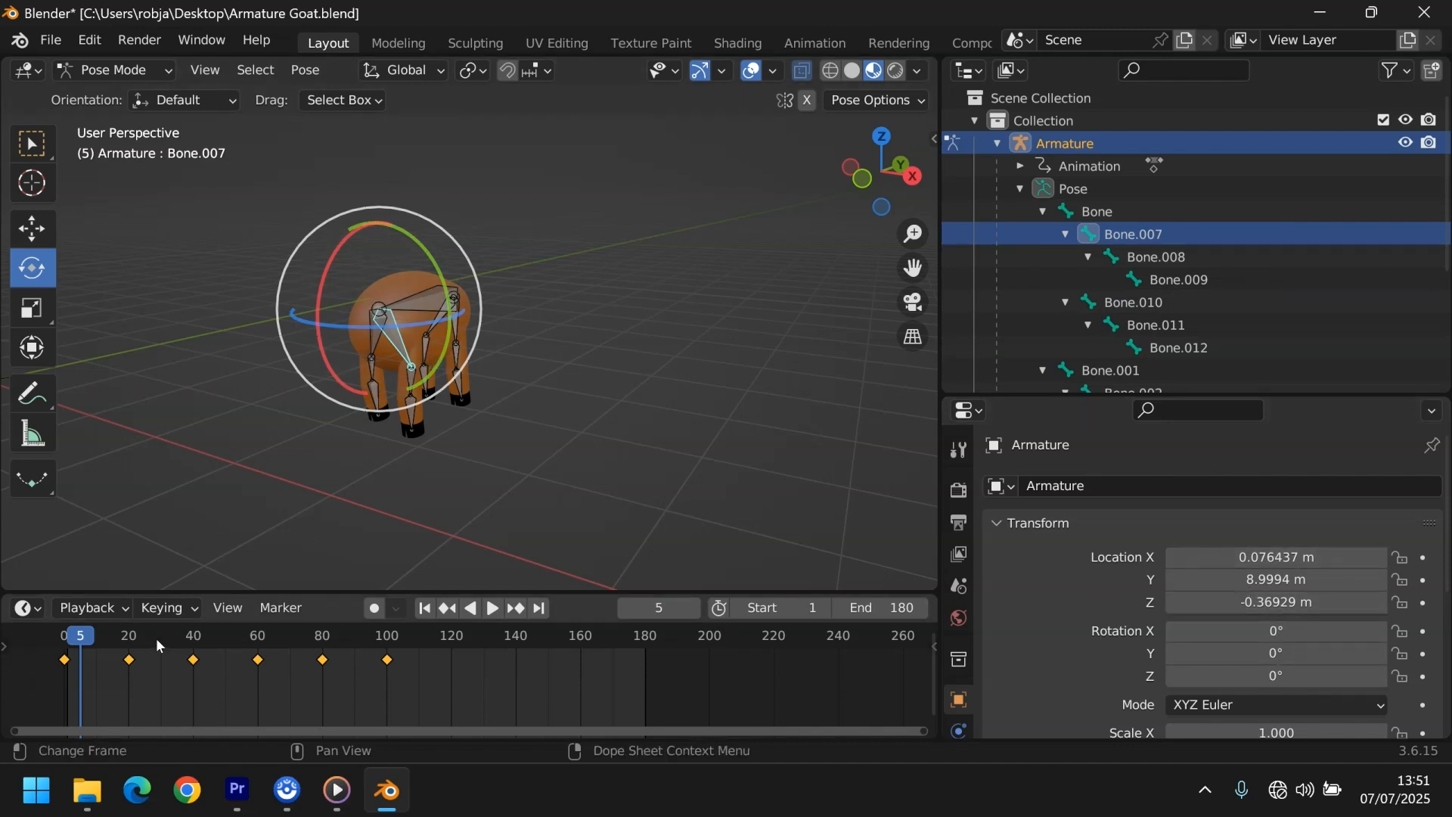
click(132, 642)
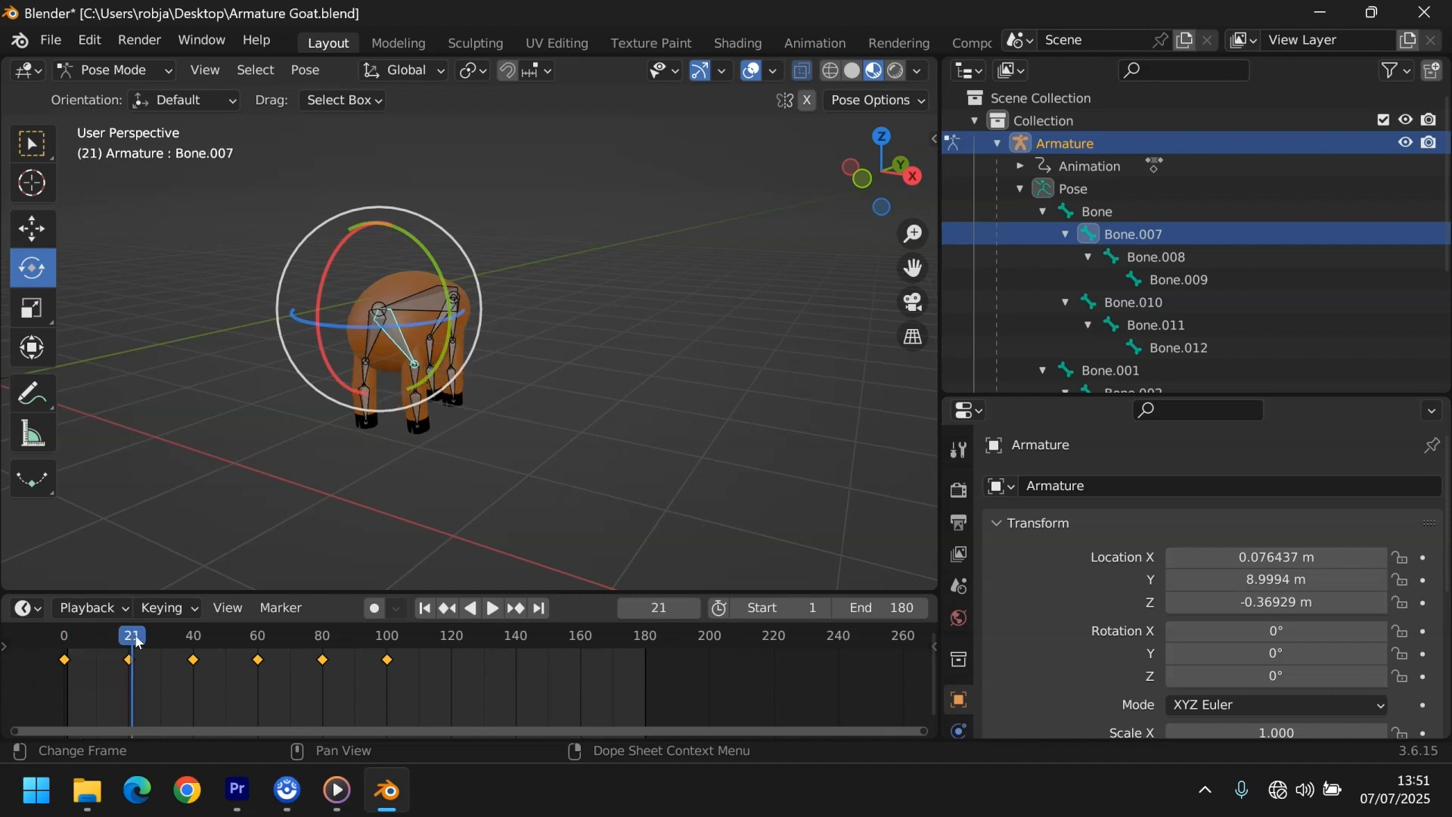
click(196, 640)
click(194, 640)
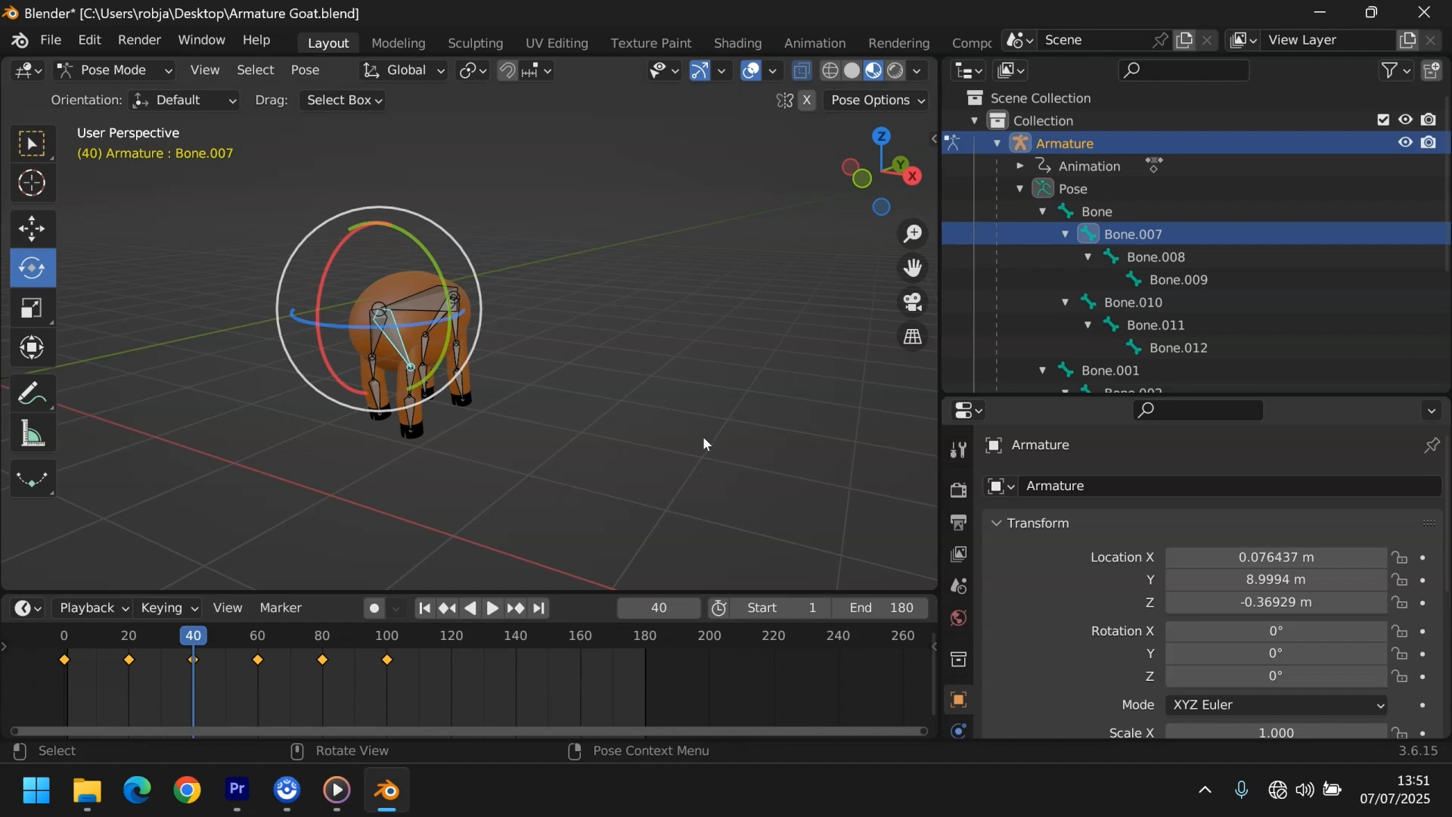
click(494, 609)
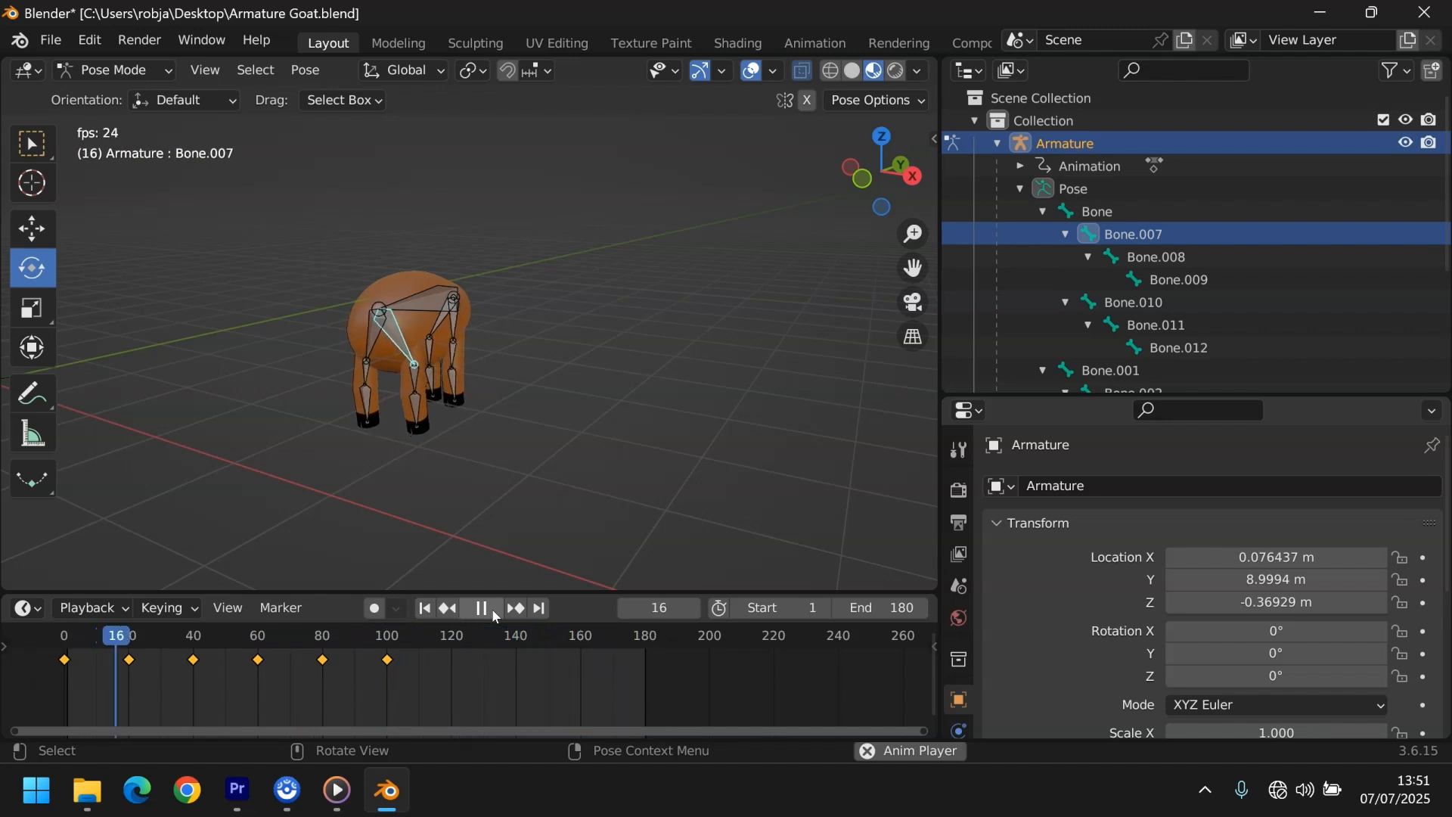
click(492, 612)
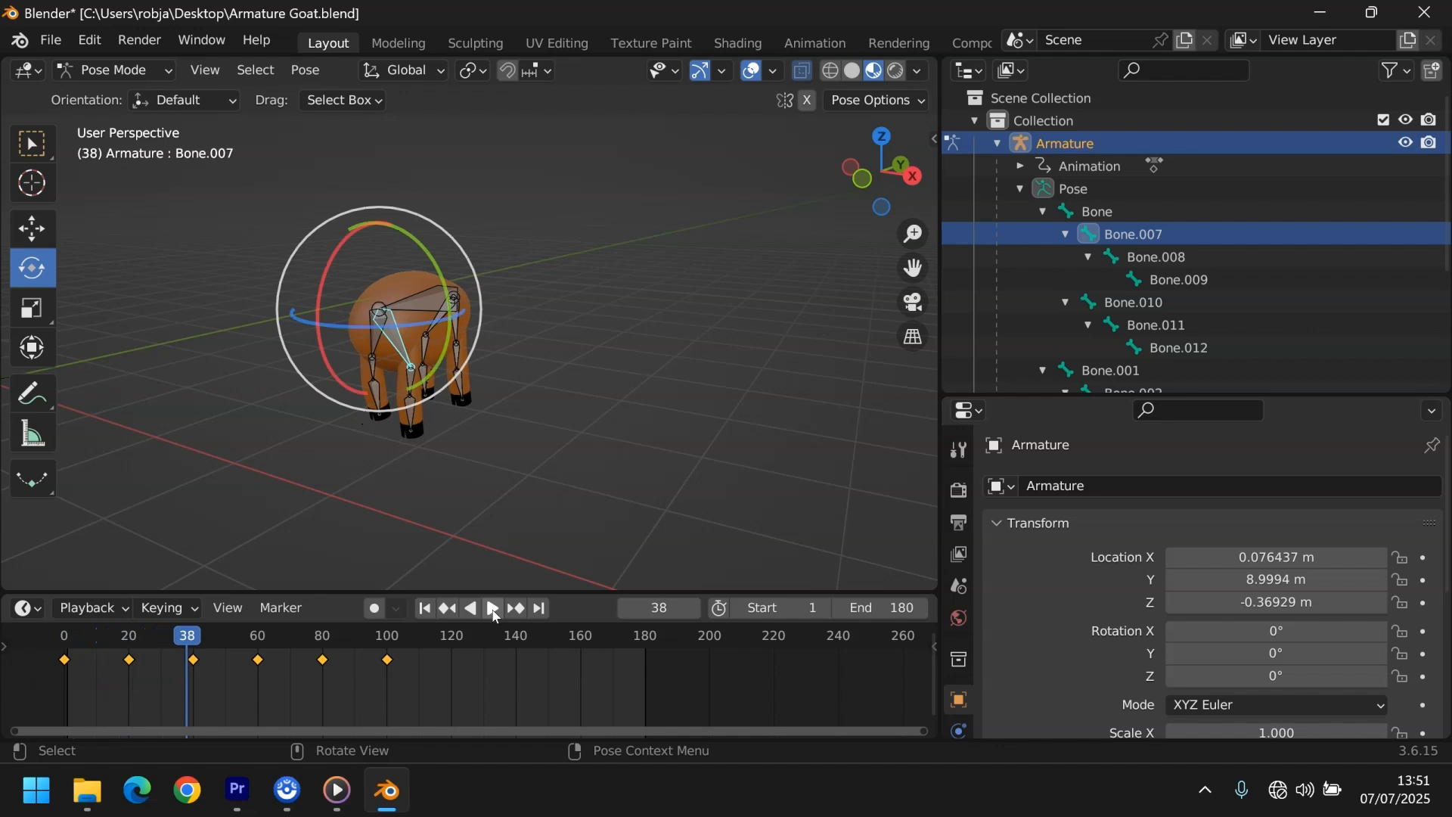